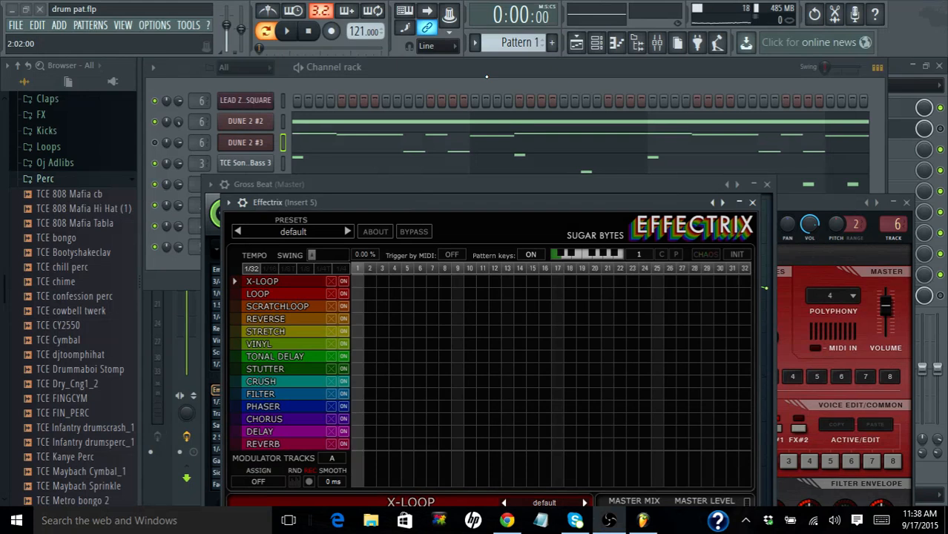
- Bring the channel rack to the front, play Pattern 1 to hear the beat, and stop playback
click(487, 76)
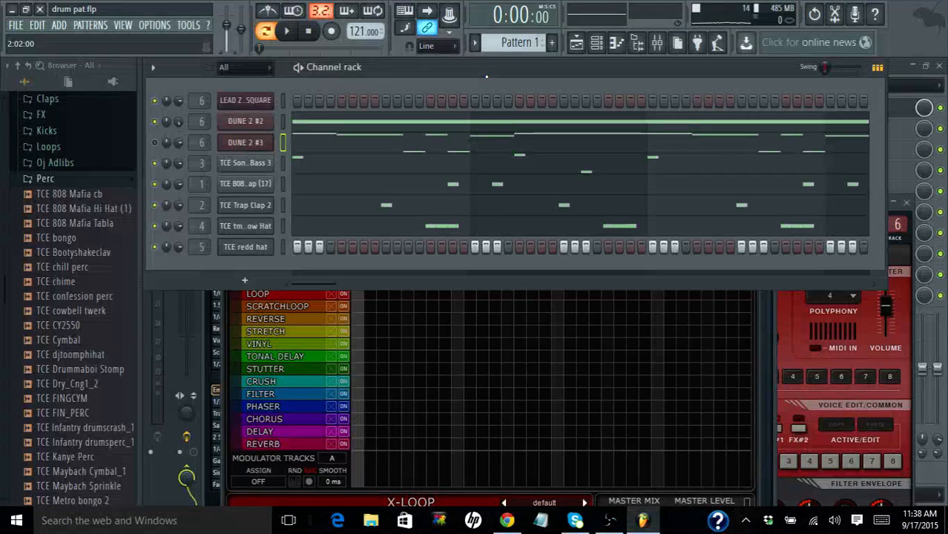
click(290, 35)
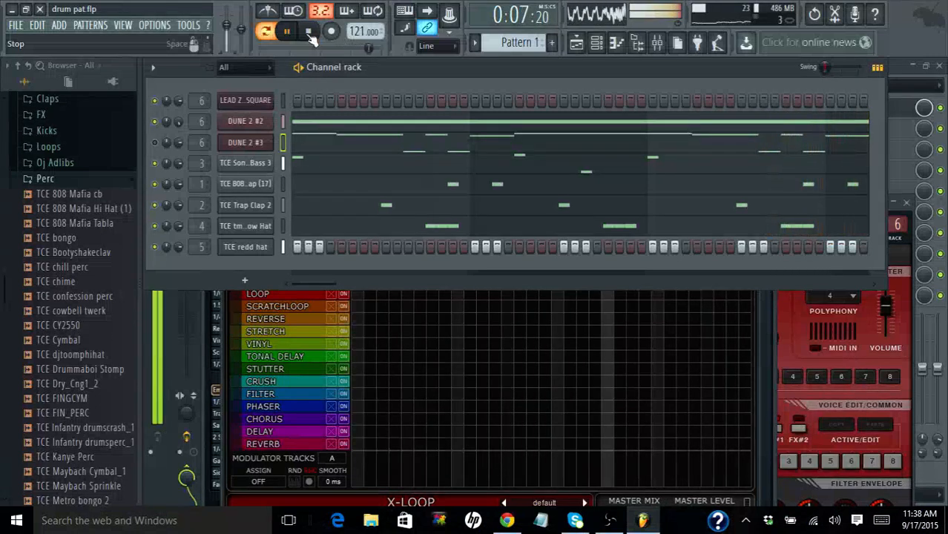
click(310, 34)
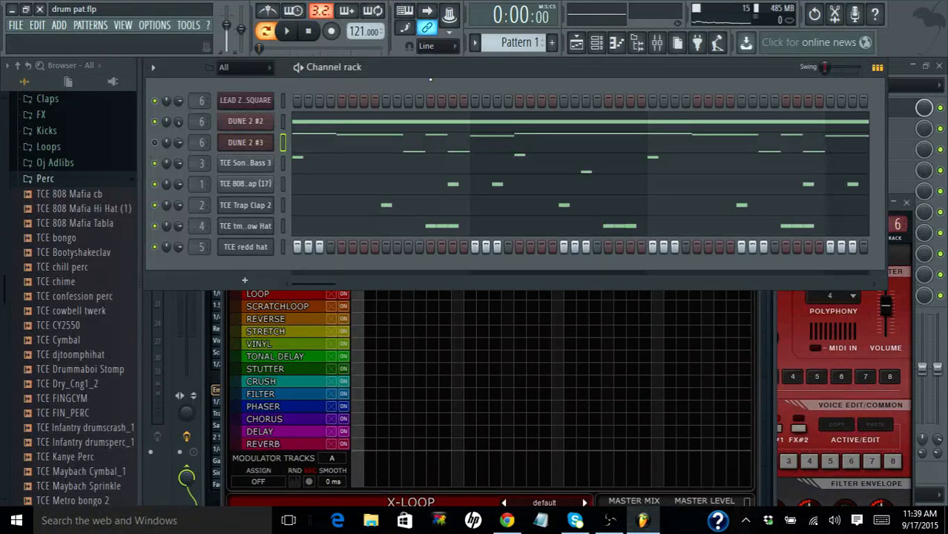
- Show the mixer, play the pattern briefly to check the track levels, and name insert 3 with the Bass preset
click(658, 43)
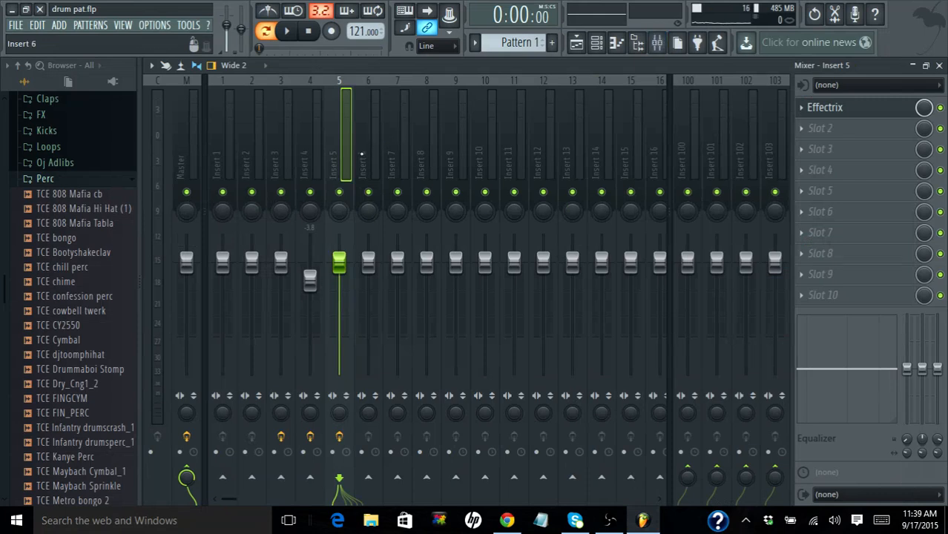
key(space)
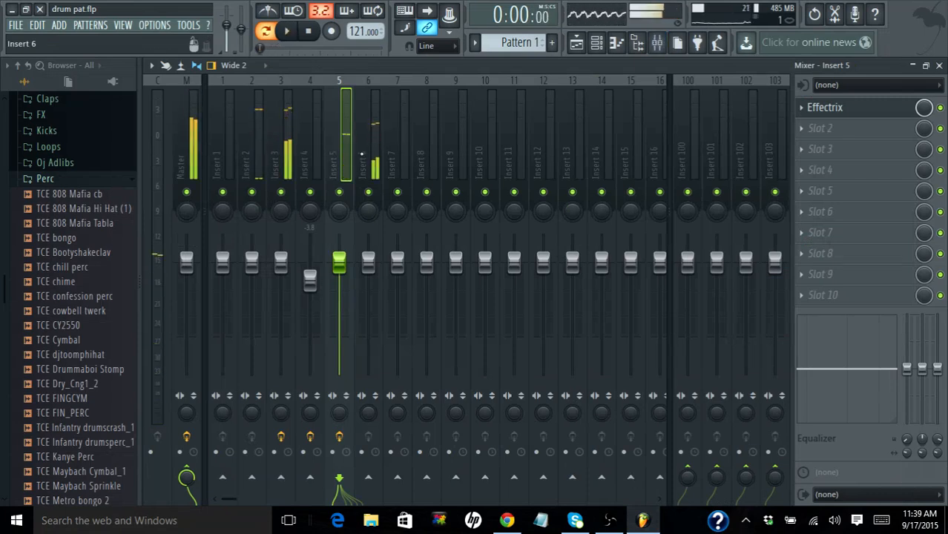
click(274, 138)
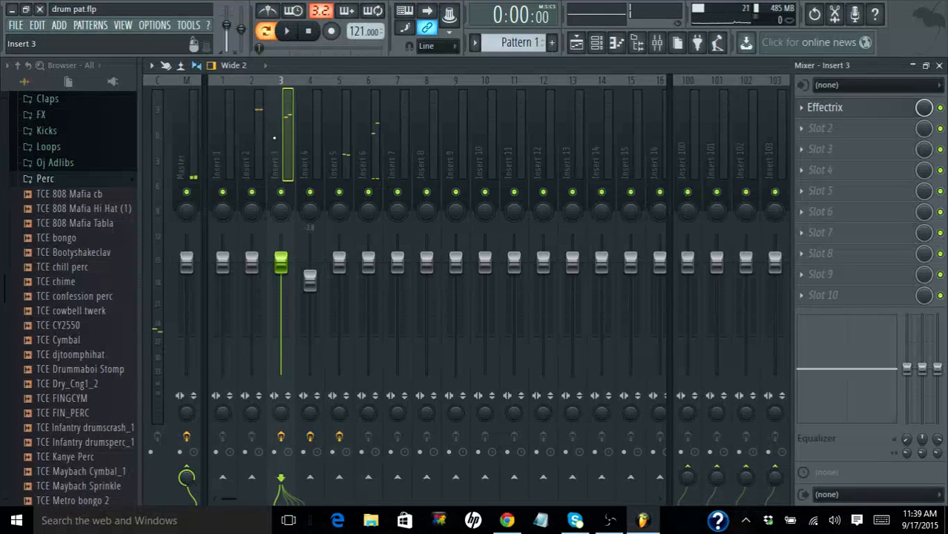
click(253, 137)
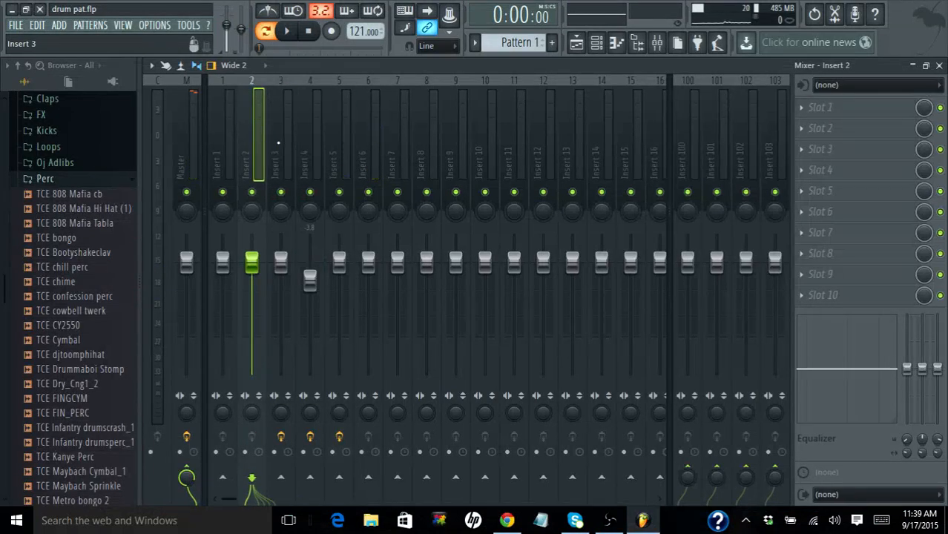
click(289, 144)
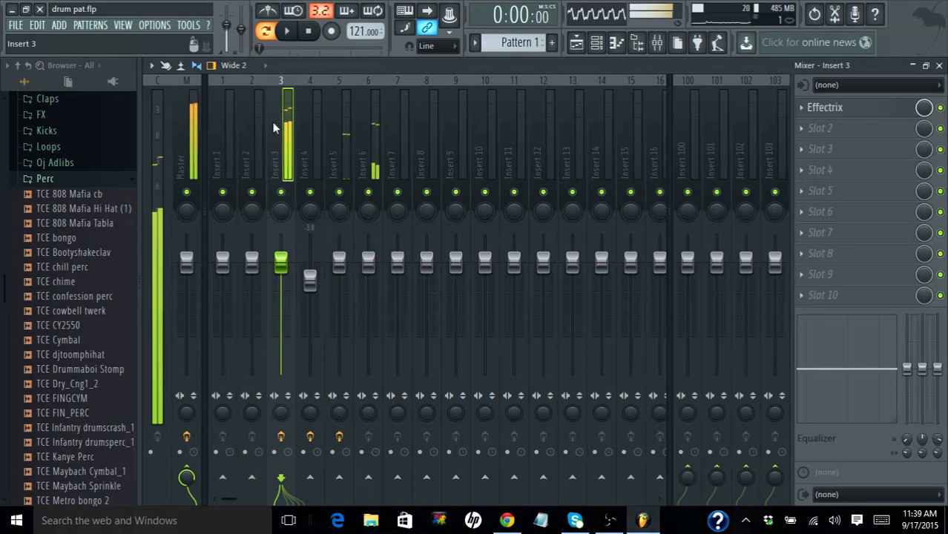
right_click(276, 126)
click(304, 93)
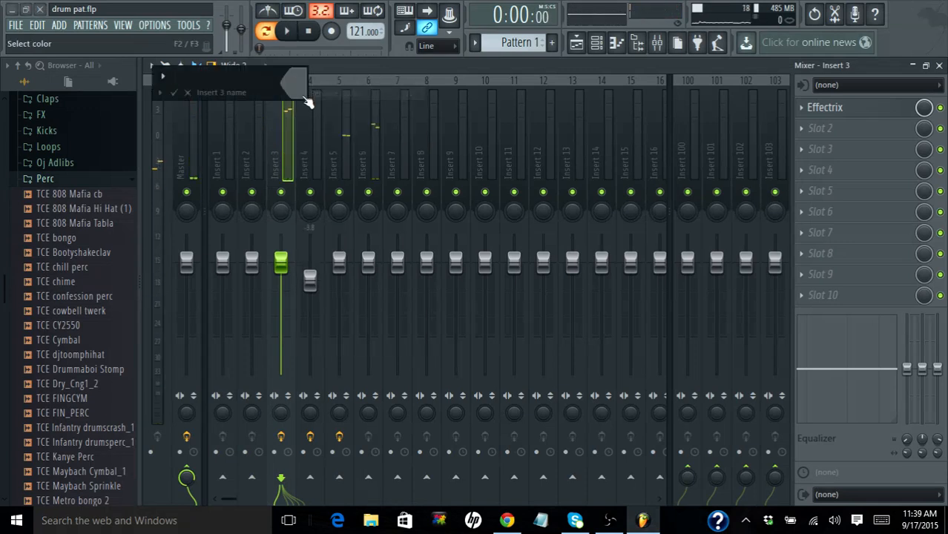
click(162, 93)
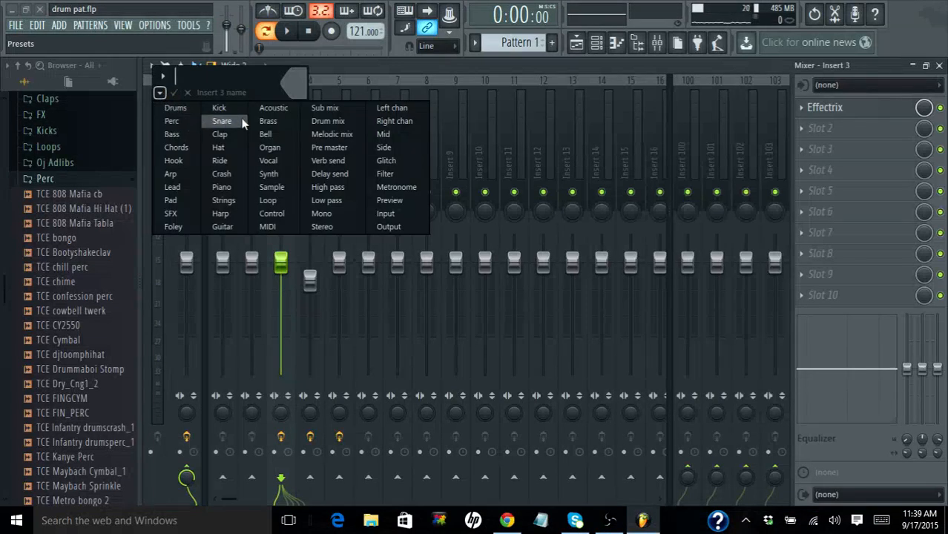
click(169, 134)
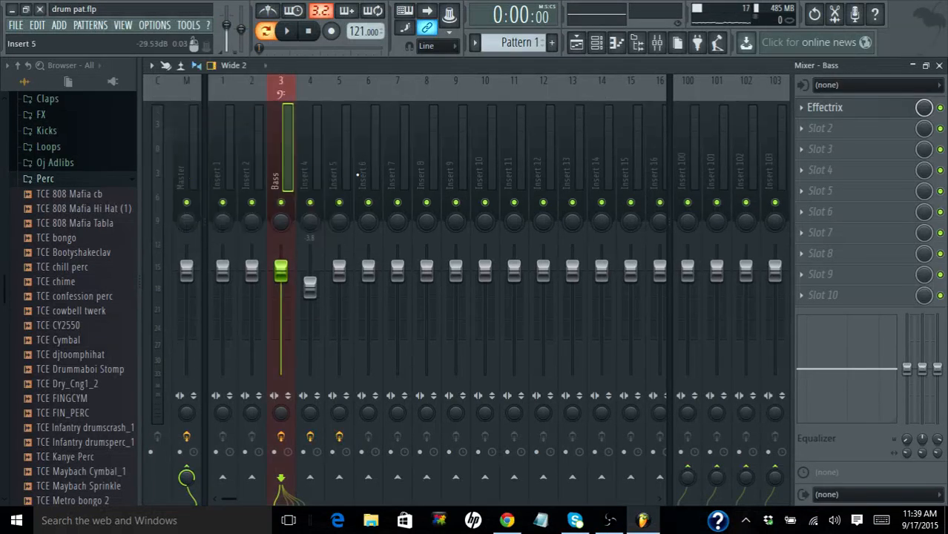
- Play the pattern briefly to identify the active mixer tracks and name insert 6 with the Lead preset
key(space)
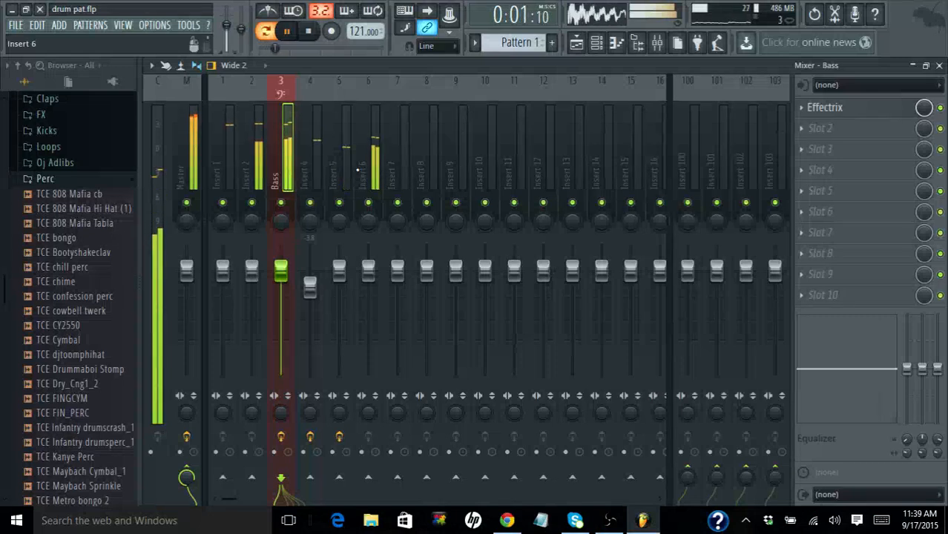
key(space)
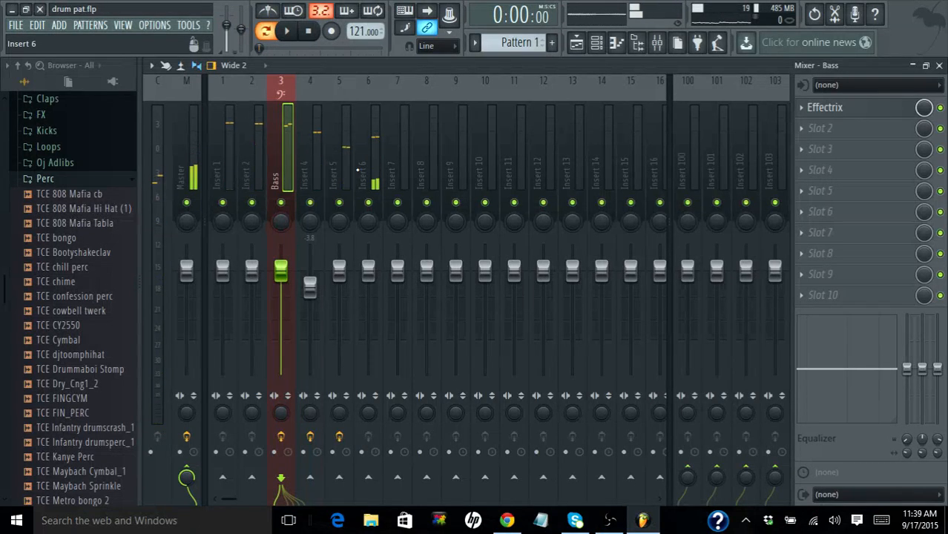
right_click(365, 168)
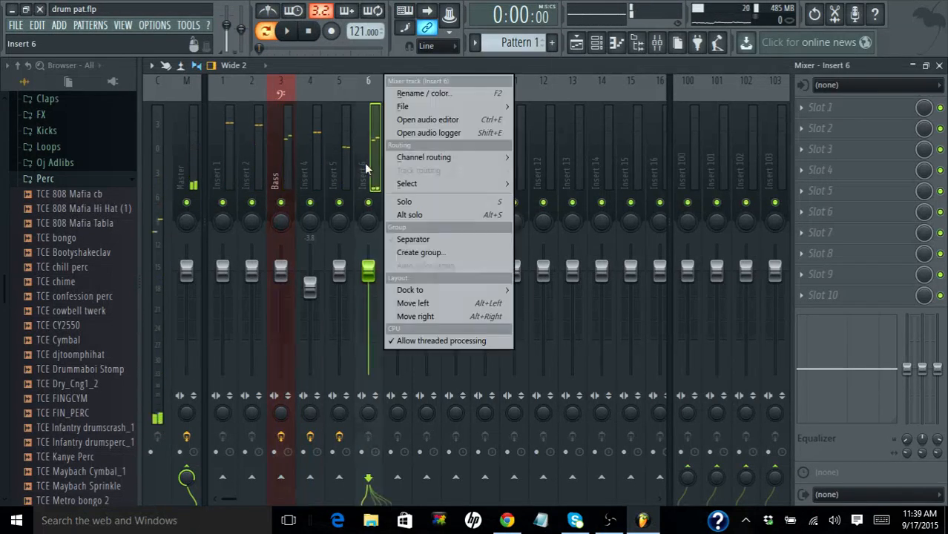
click(398, 93)
click(254, 92)
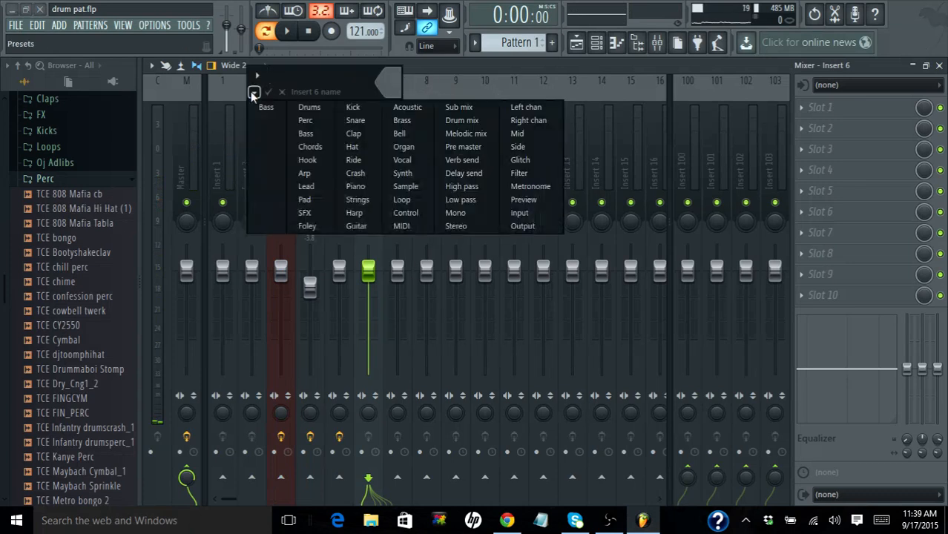
click(322, 187)
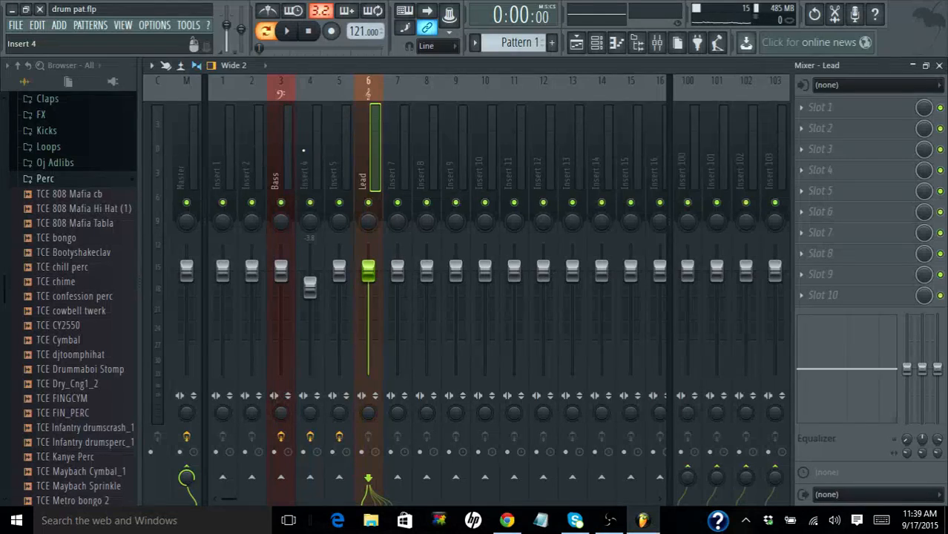
- Name mixer insert 4 with the Ride preset
right_click(303, 151)
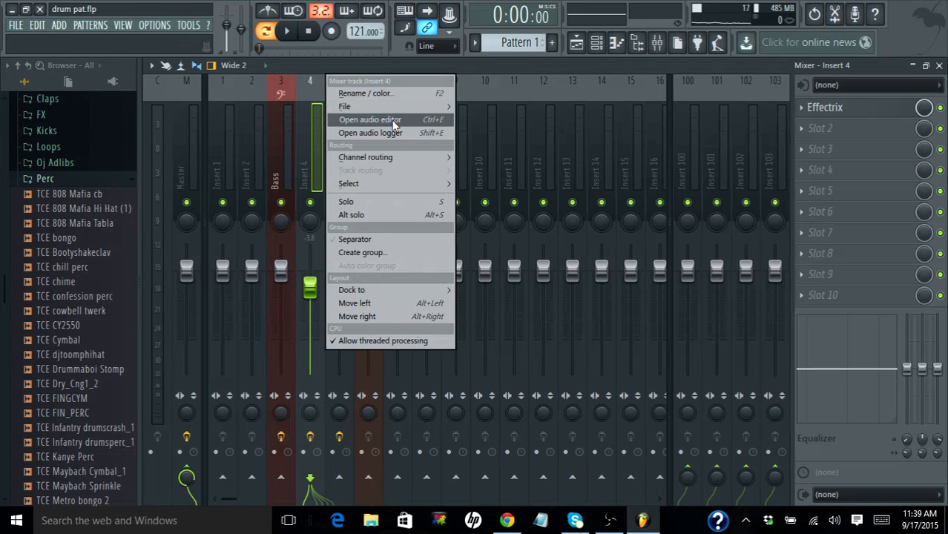
click(364, 92)
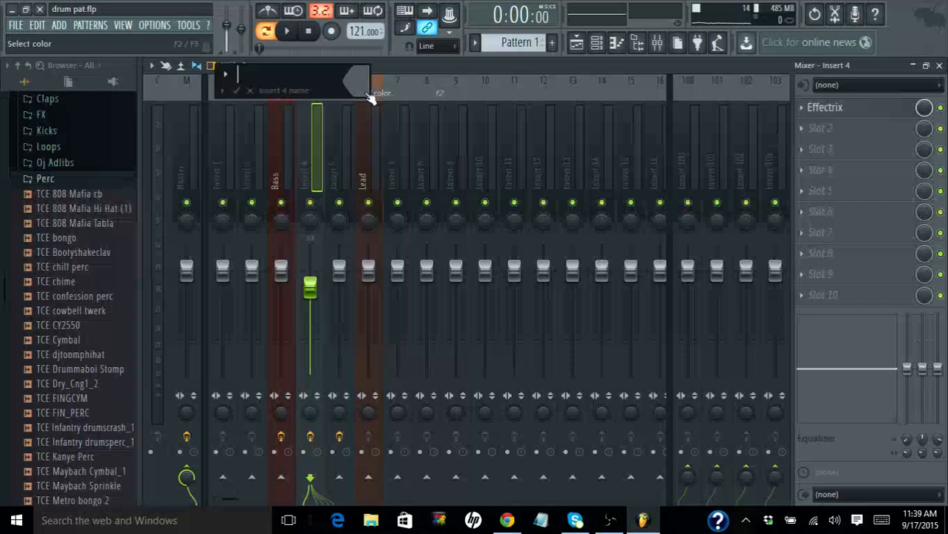
click(222, 91)
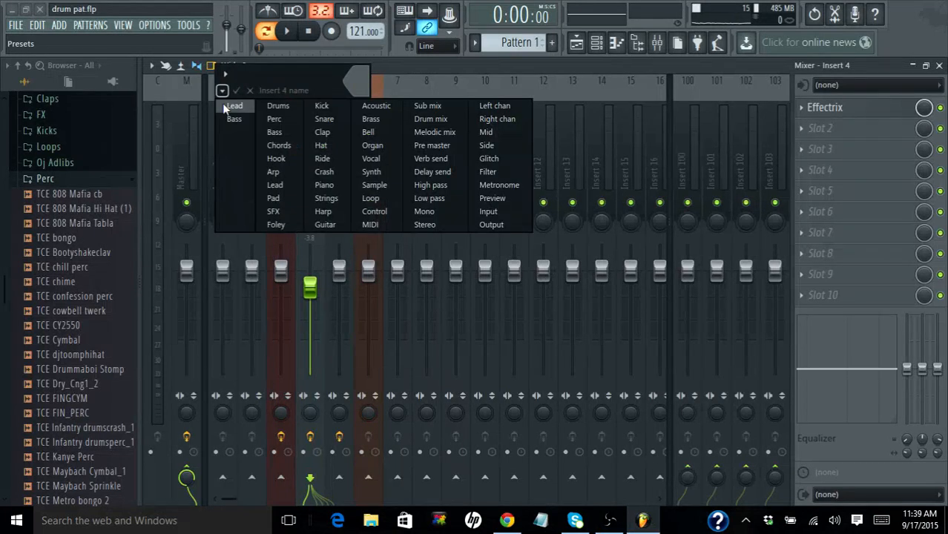
click(335, 162)
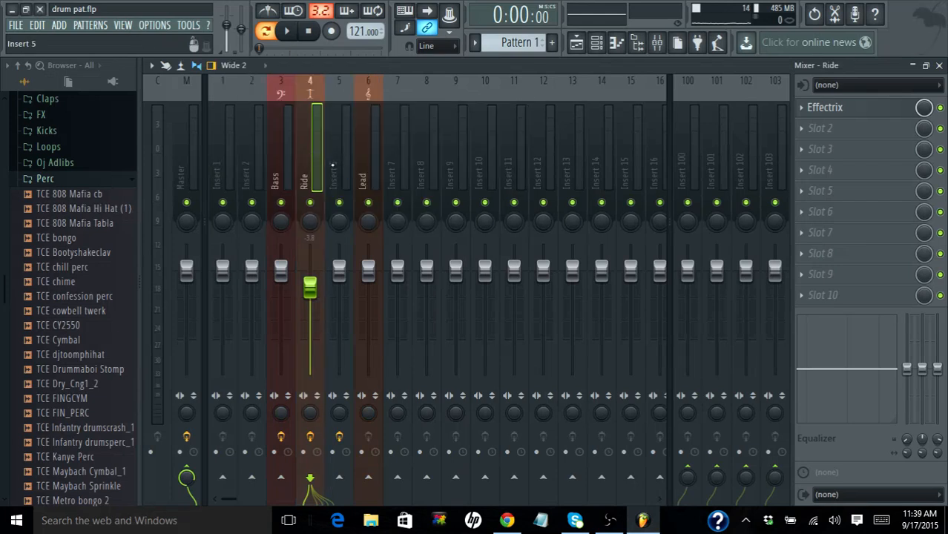
- Name mixer insert 5 with the Hat preset
right_click(332, 165)
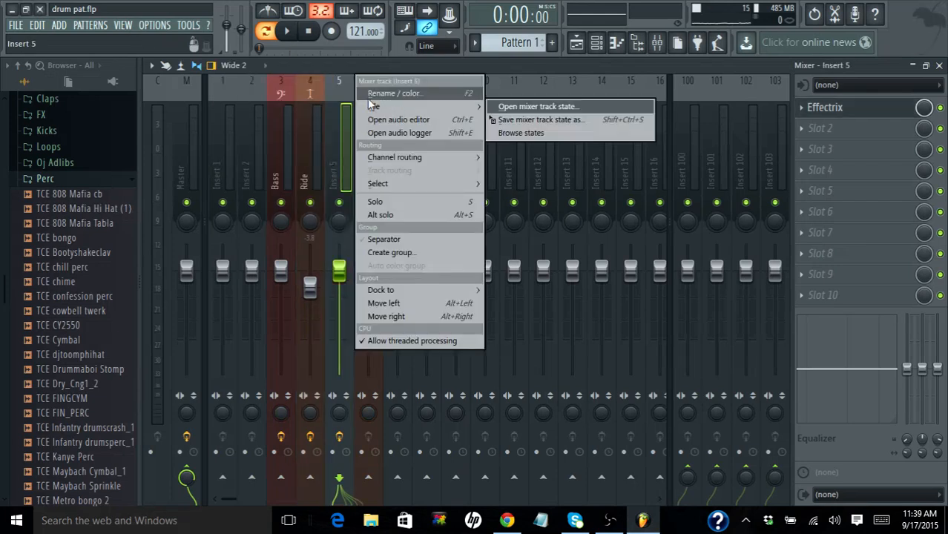
click(390, 93)
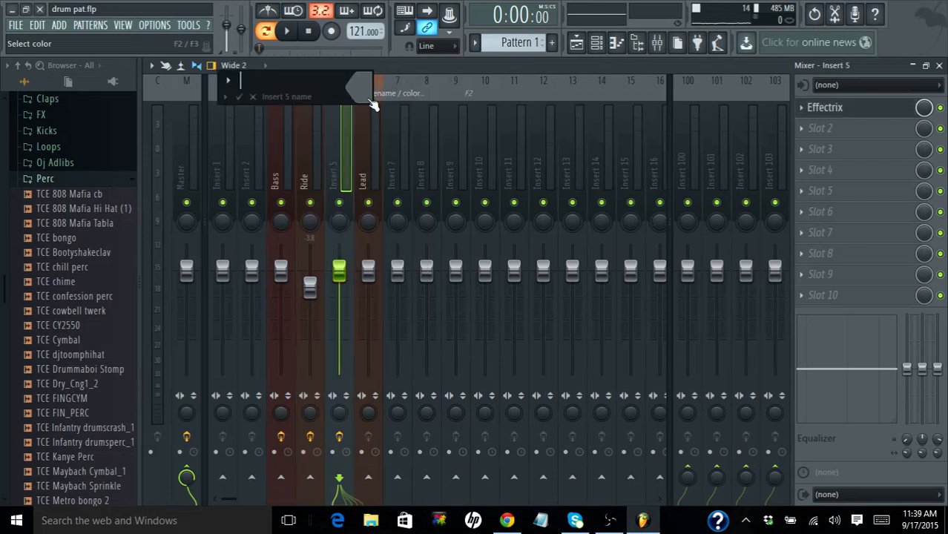
click(224, 98)
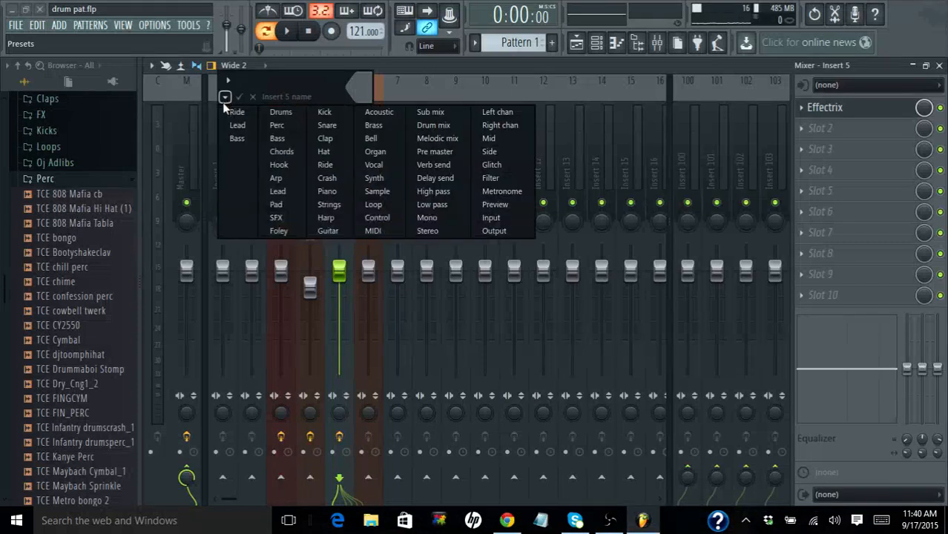
click(329, 153)
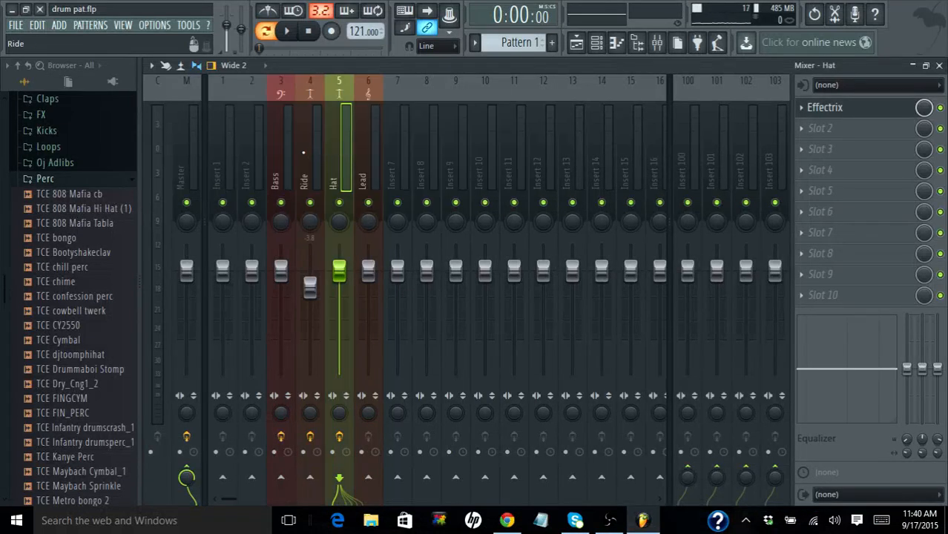
- Check the effect slots of the Ride, Bass and Hat mixer tracks in turn and play the pattern briefly
click(303, 152)
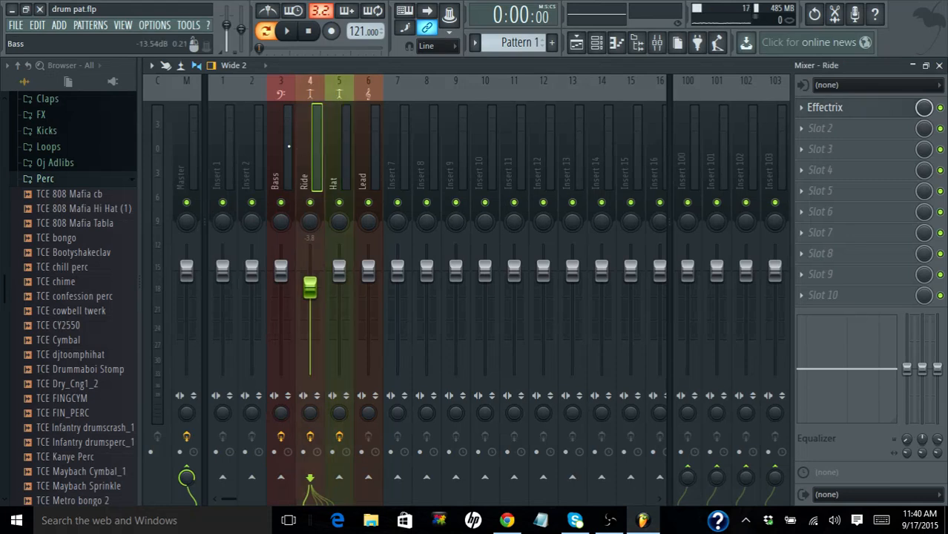
click(282, 146)
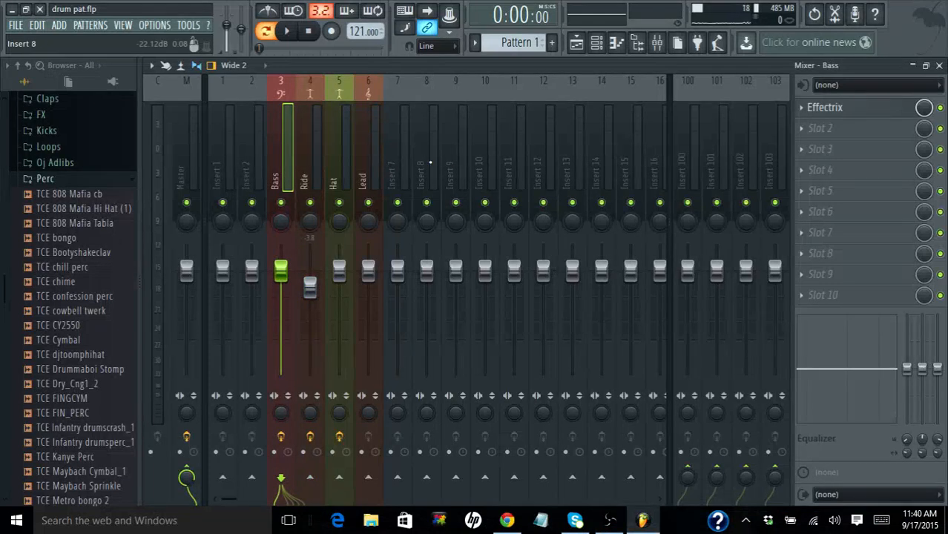
click(336, 155)
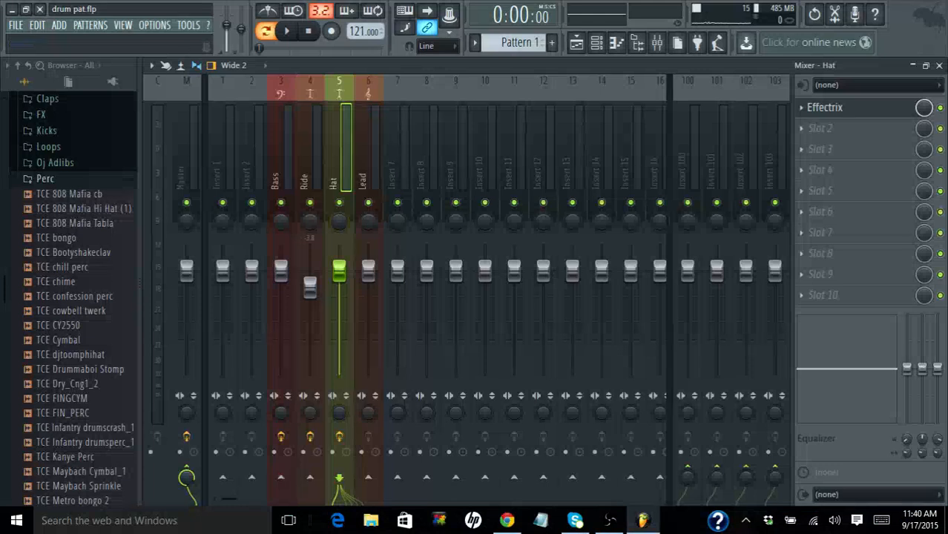
key(space)
key(space)
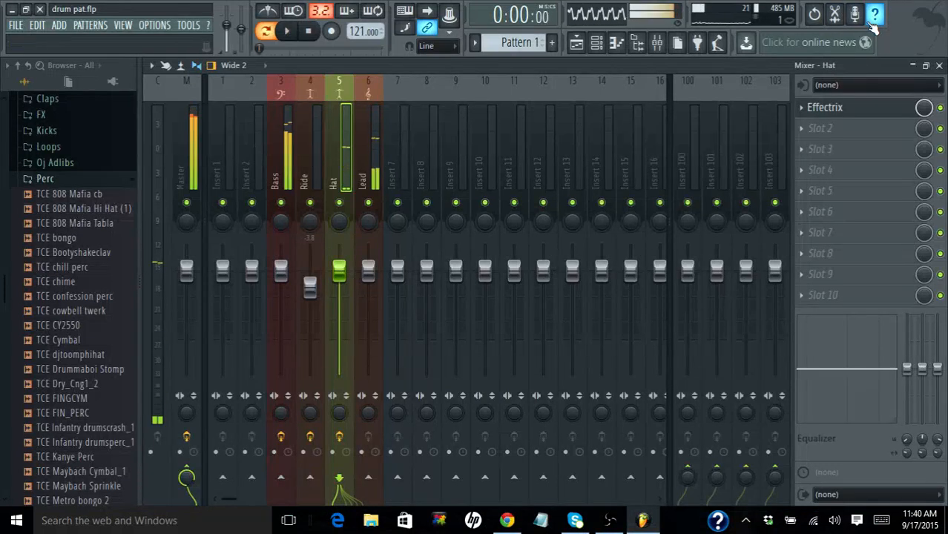
- Open Effectrix on the Hat track, fill the Phaser row across all 32 steps, and move the plugin window so its controls show
click(872, 115)
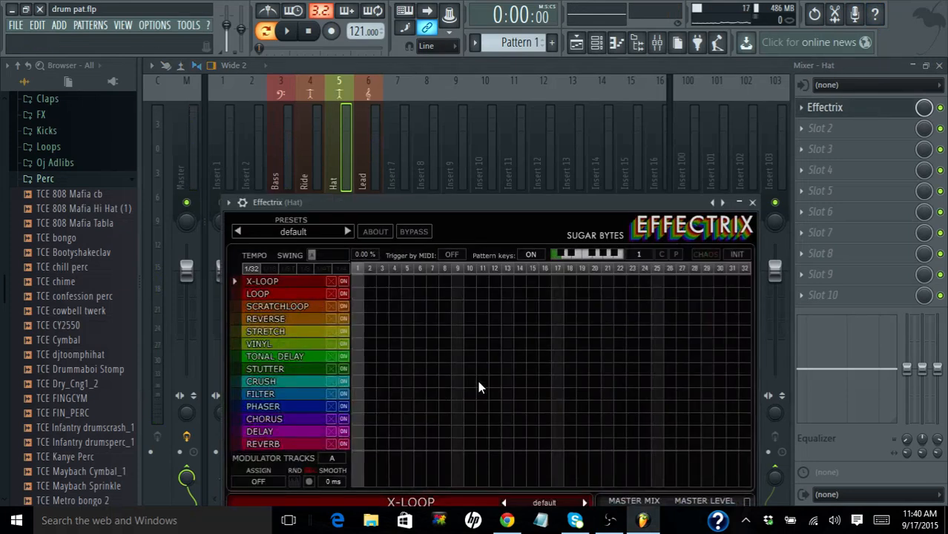
drag(362, 406, 745, 415)
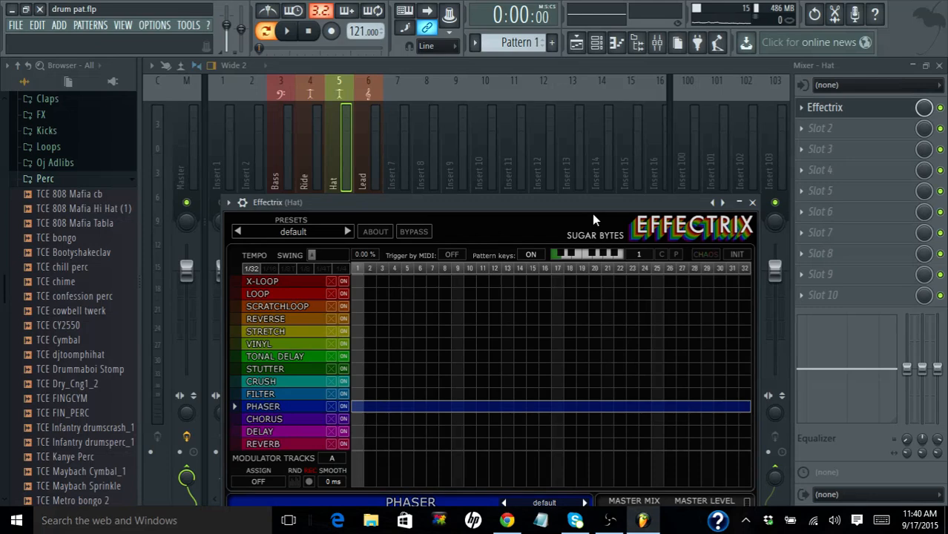
drag(590, 202, 621, 91)
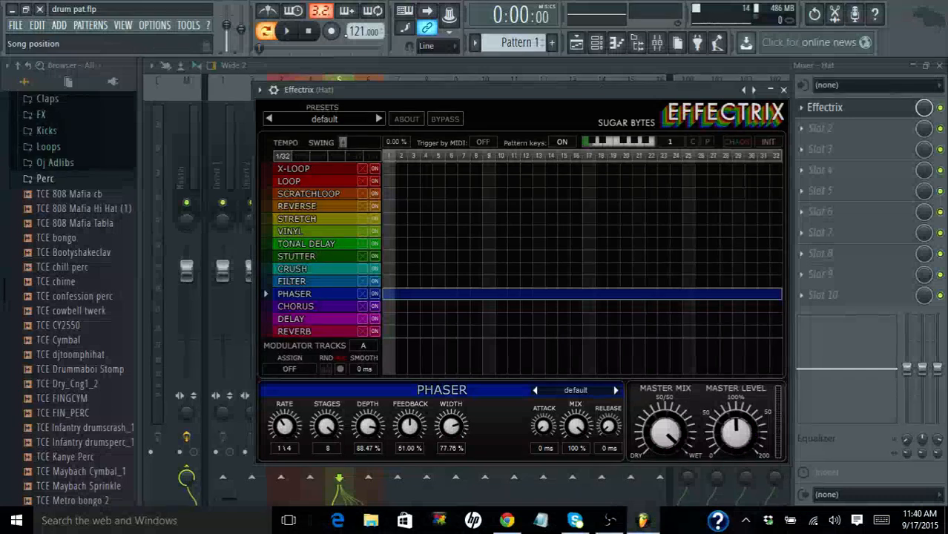
- Play the pattern with the Phaser on the hat, move the Effectrix window off the mixer meters, and stop playback
click(295, 40)
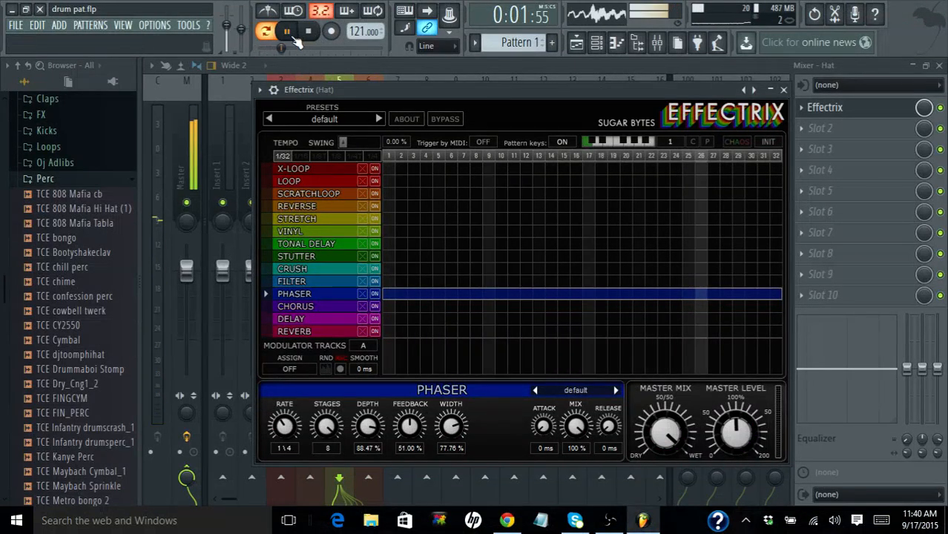
drag(398, 94, 419, 221)
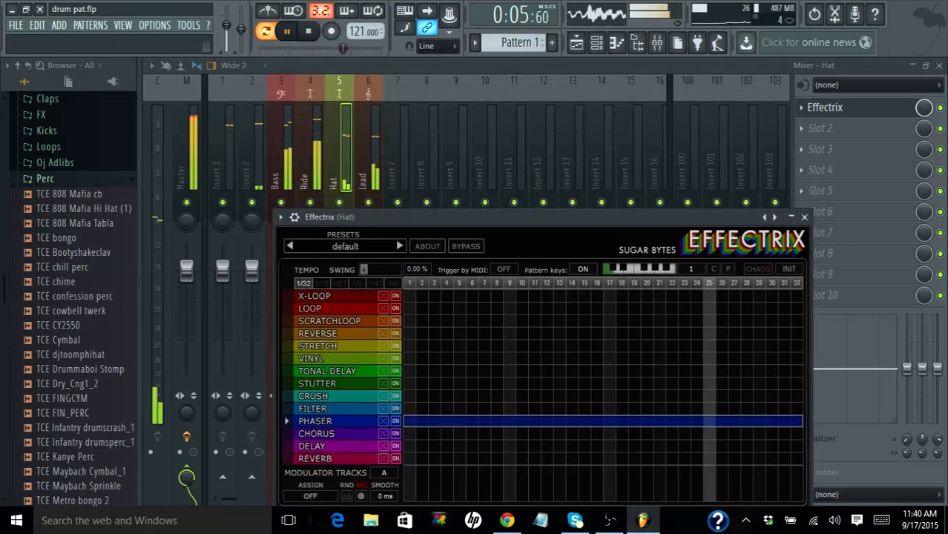
key(space)
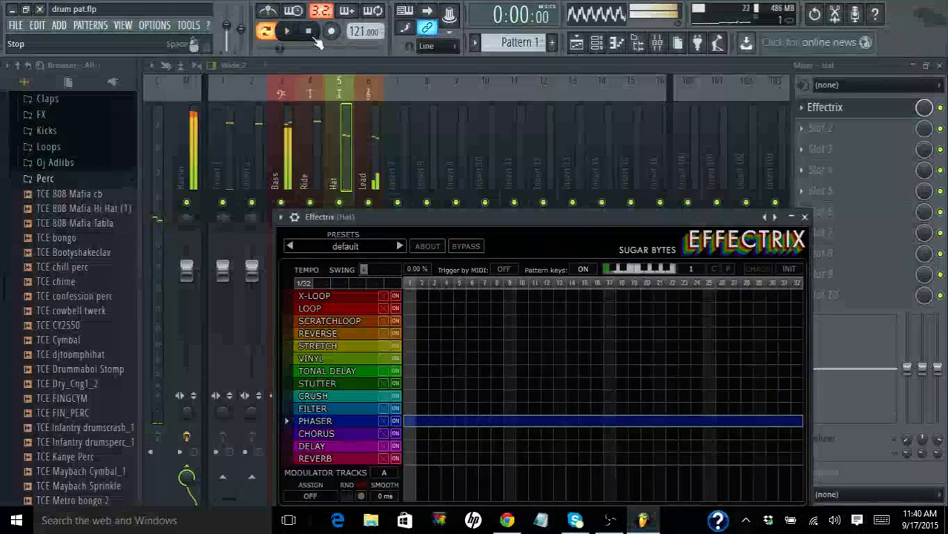
- Run the macro that switches smart disable for all plugins
click(187, 25)
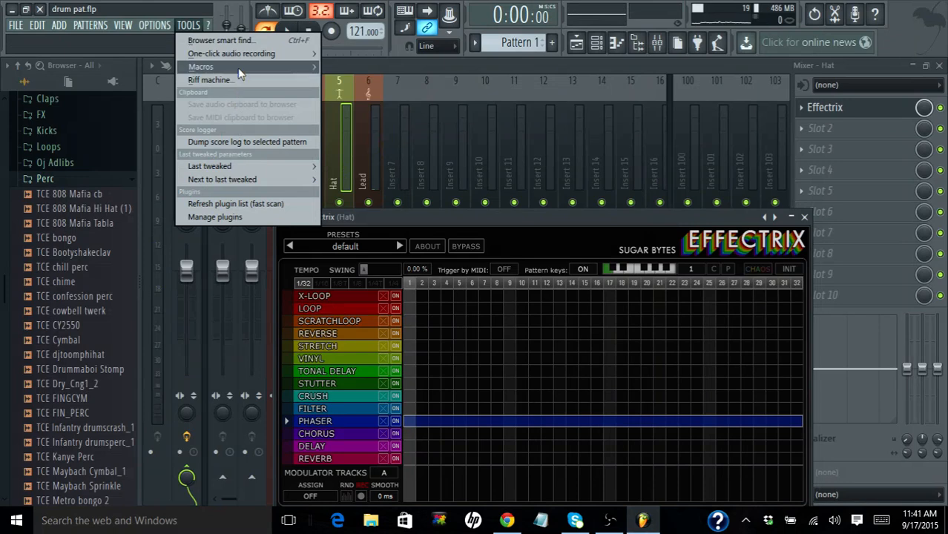
mouse_move(237, 67)
click(384, 168)
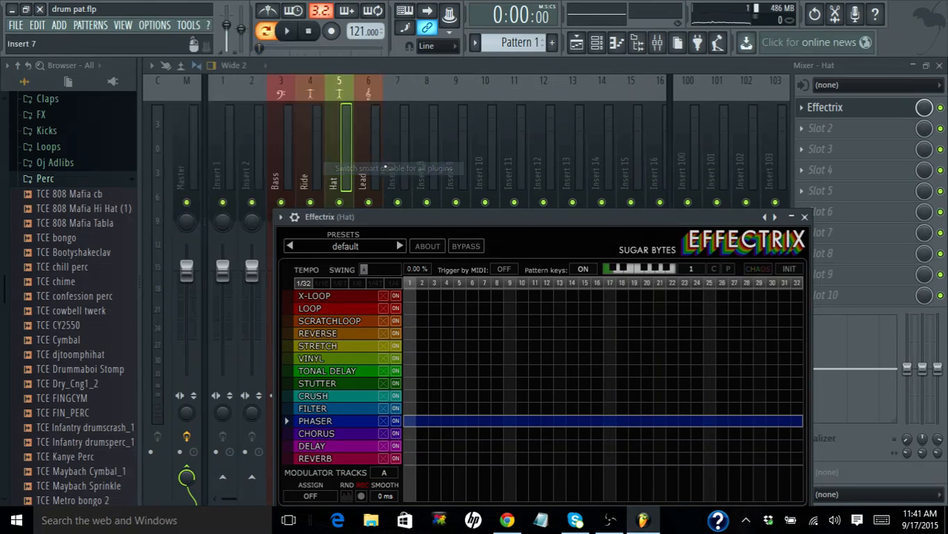
- Fill Effectrix's Chorus row across all 32 steps, and play the pattern with Chorus on and again with it bypassed
drag(470, 213, 465, 63)
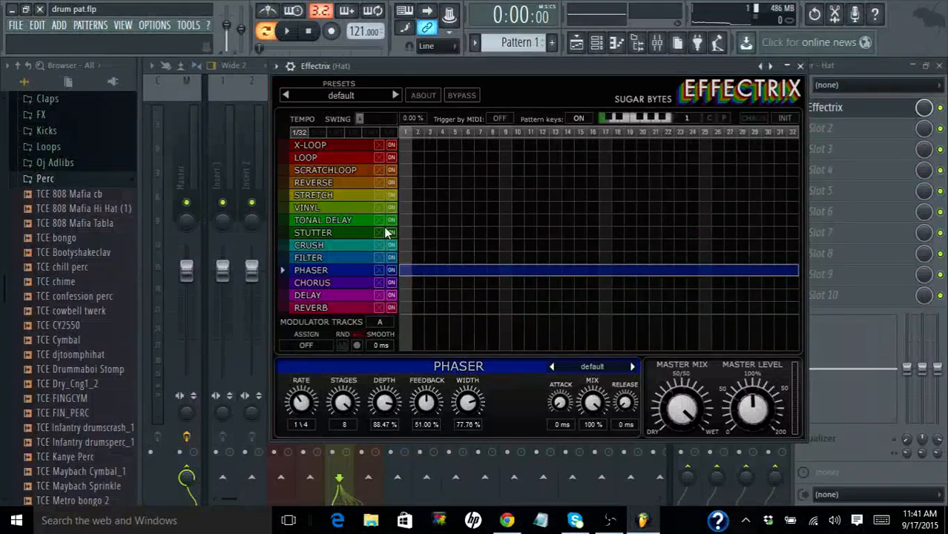
mouse_move(405, 284)
mouse_down()
mouse_move(771, 282)
mouse_move(792, 292)
mouse_up()
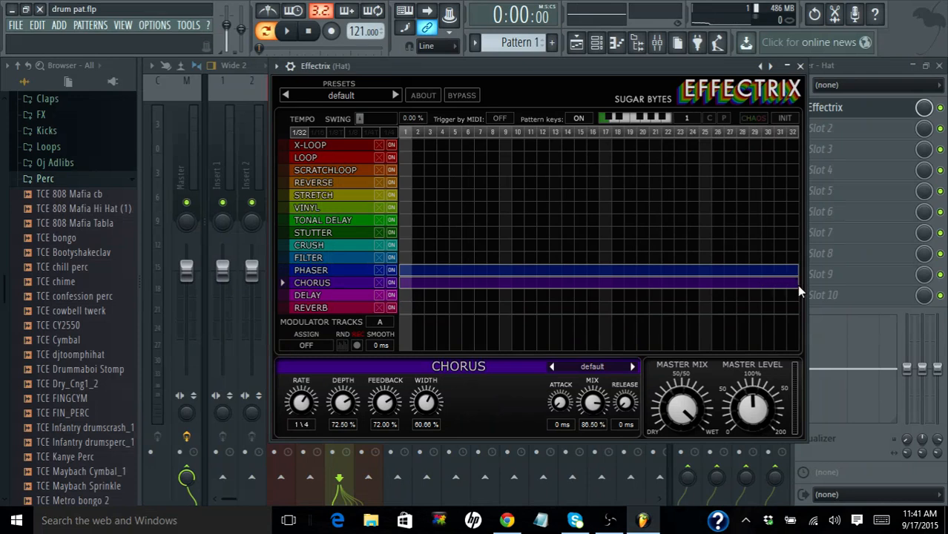
click(293, 32)
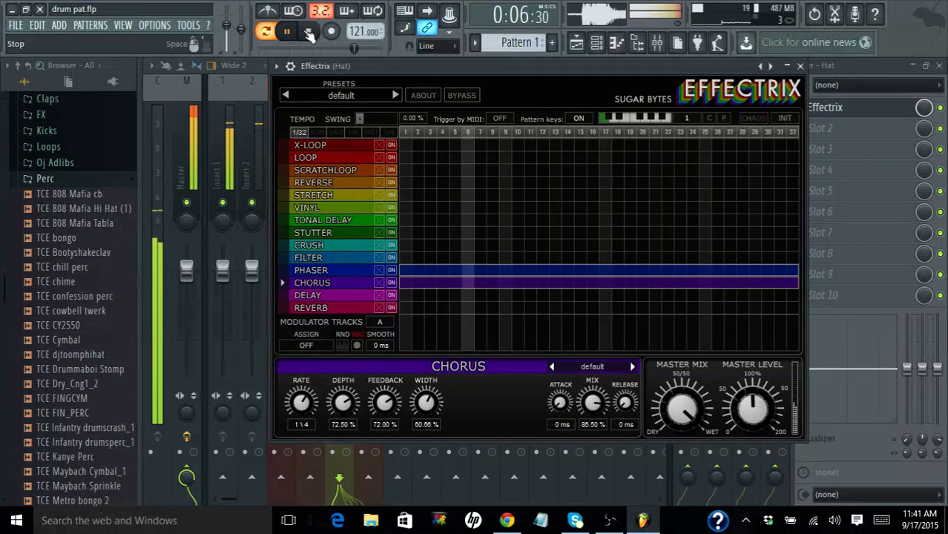
click(309, 34)
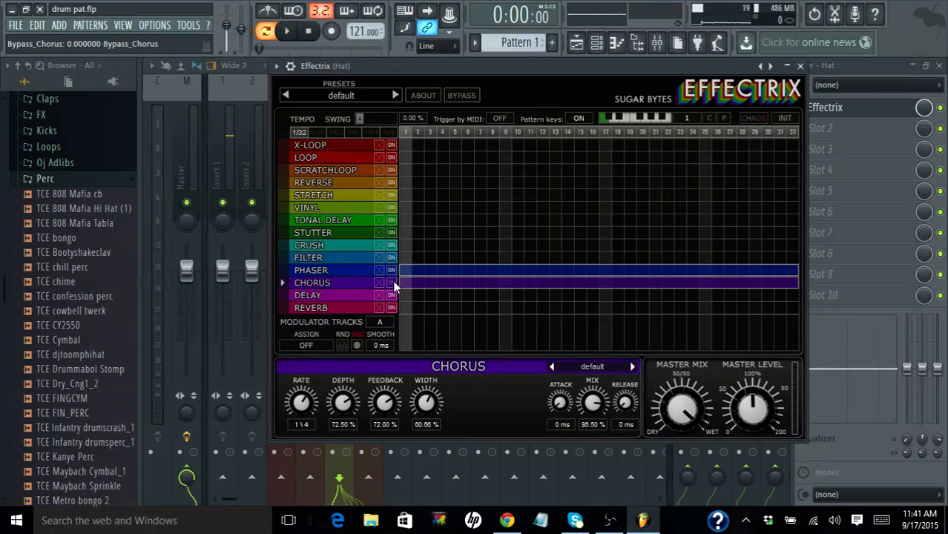
click(287, 31)
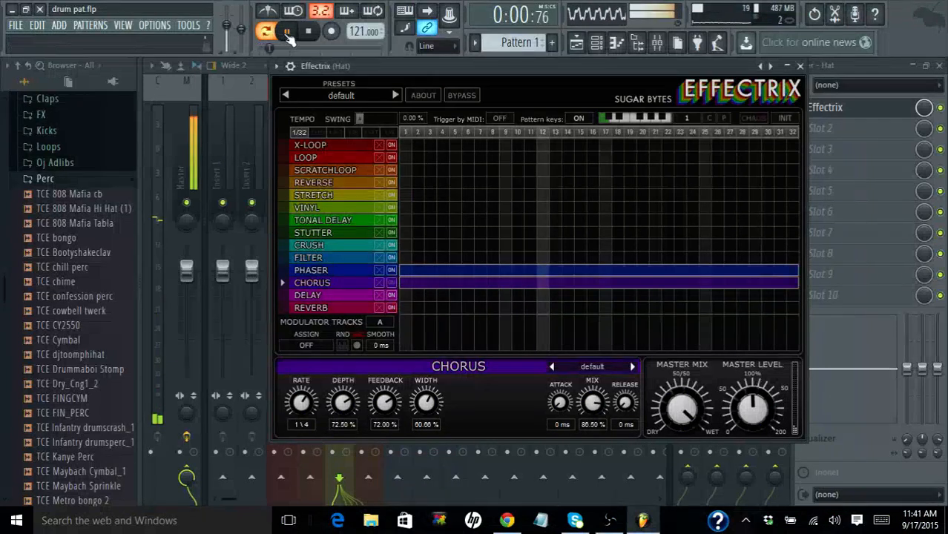
click(308, 31)
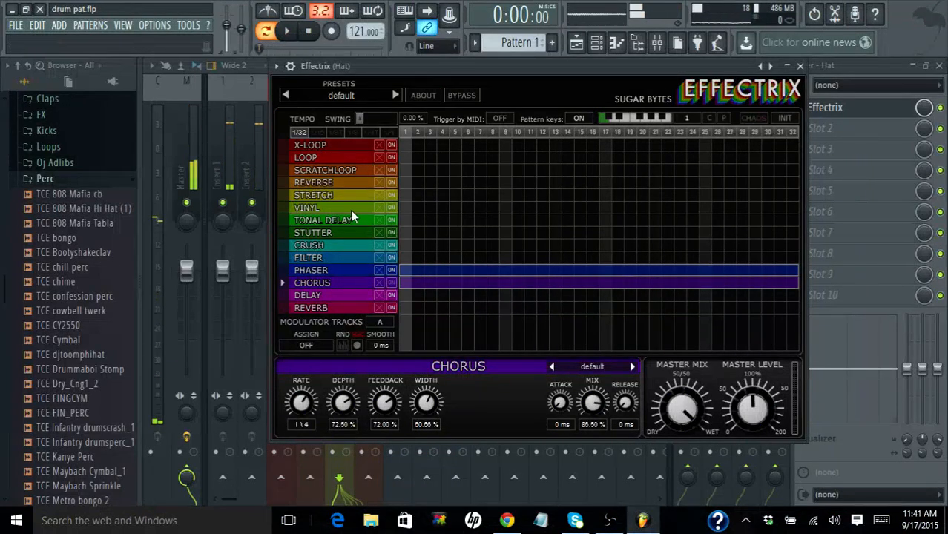
- Audition the Chorus presets from Drunken Cowboy through Drunken Family and No Problems to Robophonic while the pattern plays, and stop playback
click(598, 369)
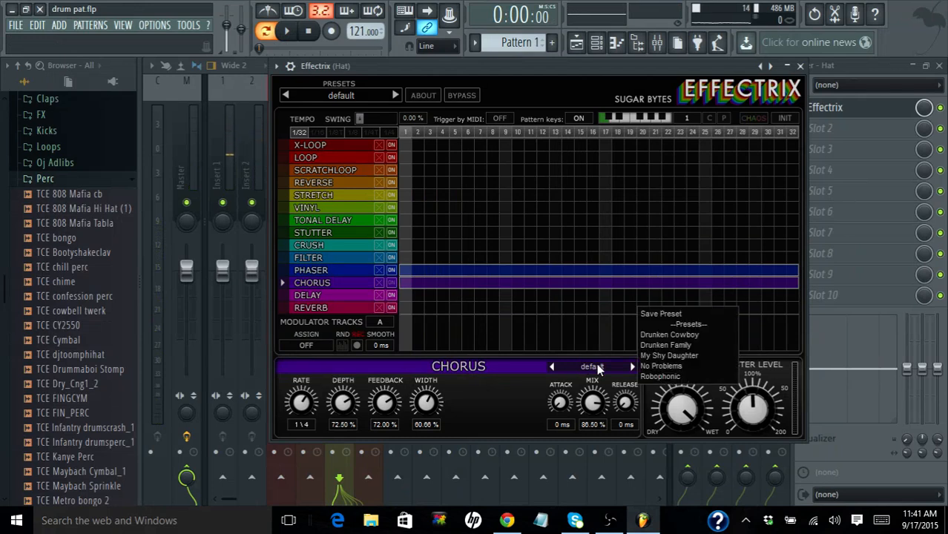
click(653, 335)
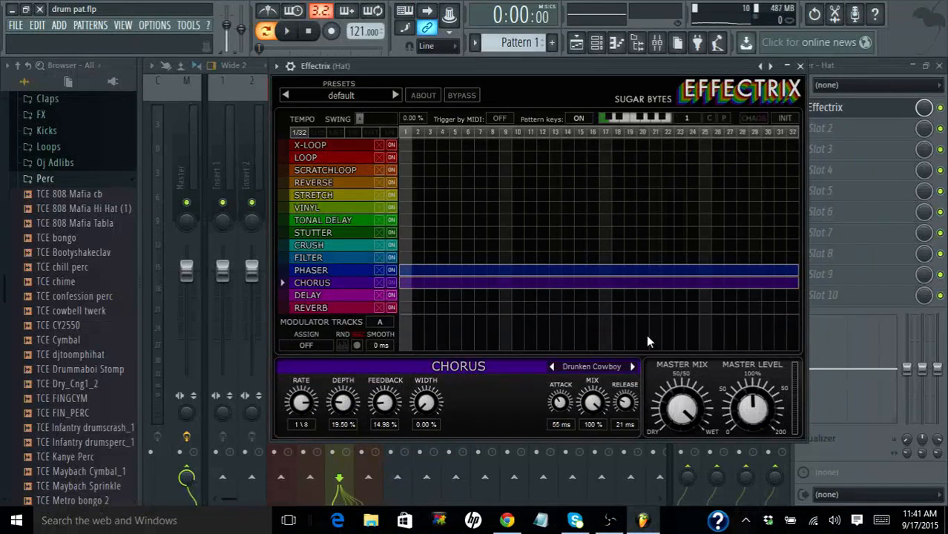
click(295, 30)
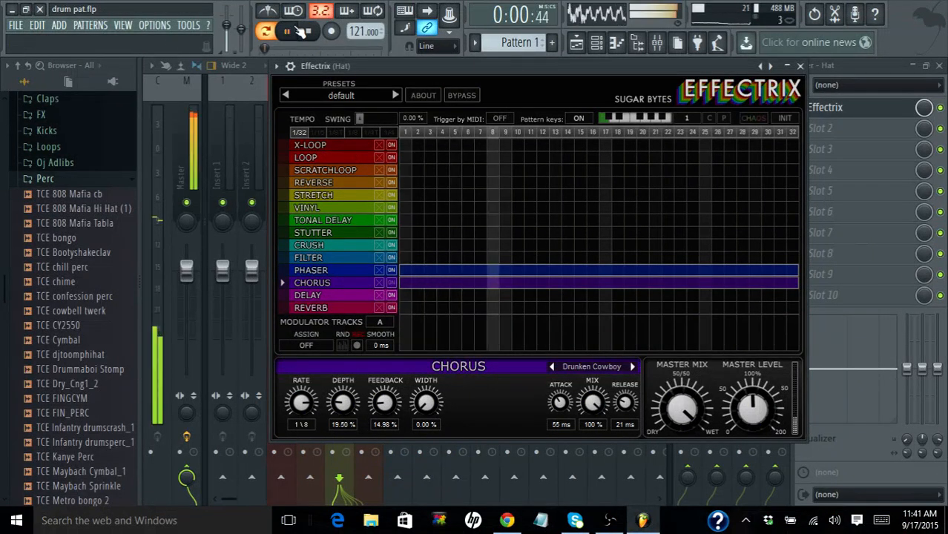
click(632, 368)
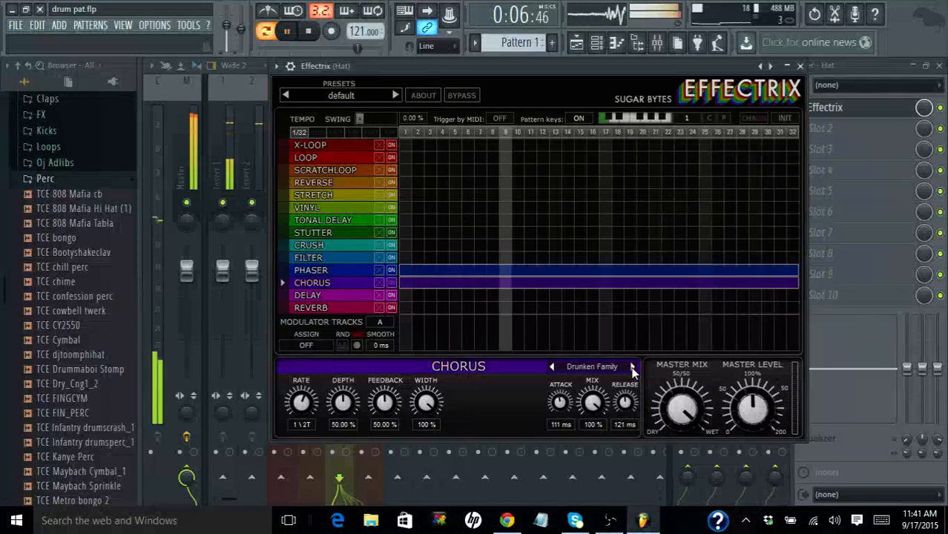
click(632, 368)
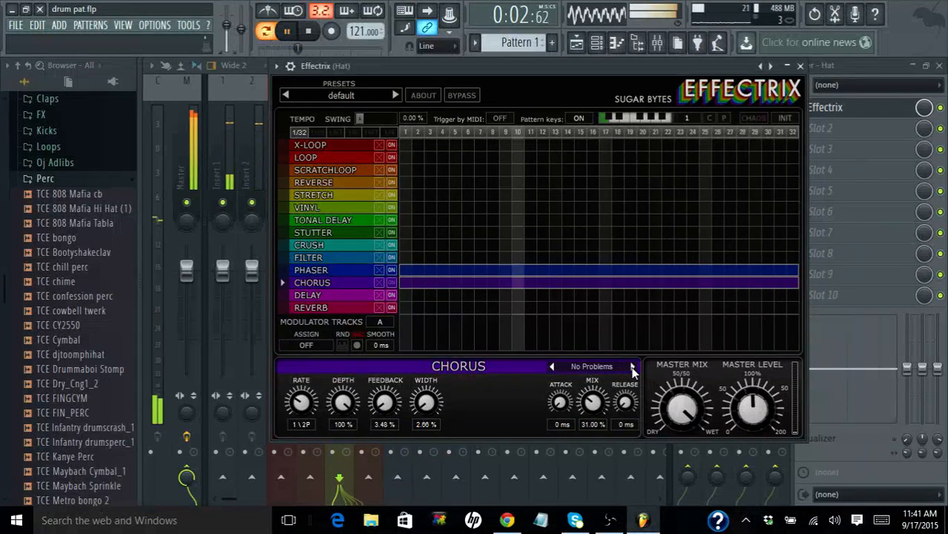
click(632, 367)
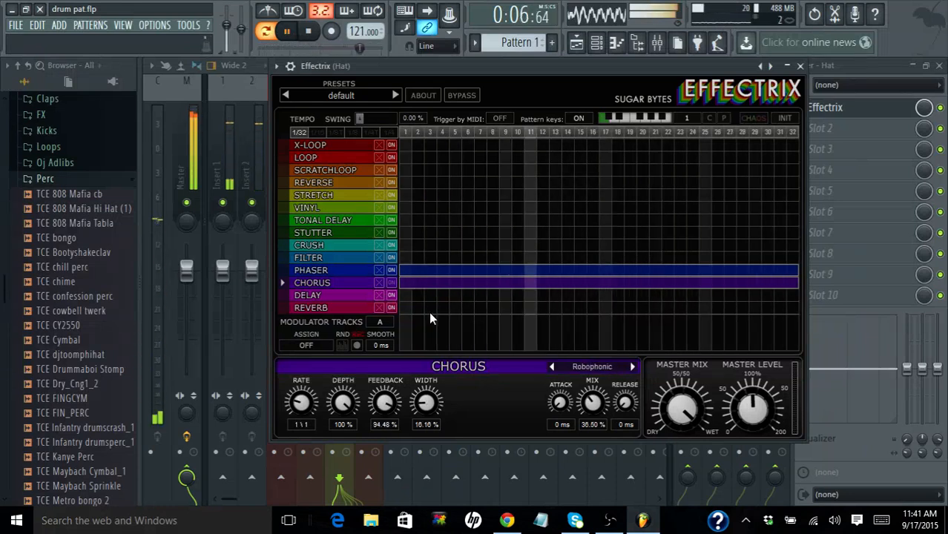
click(310, 33)
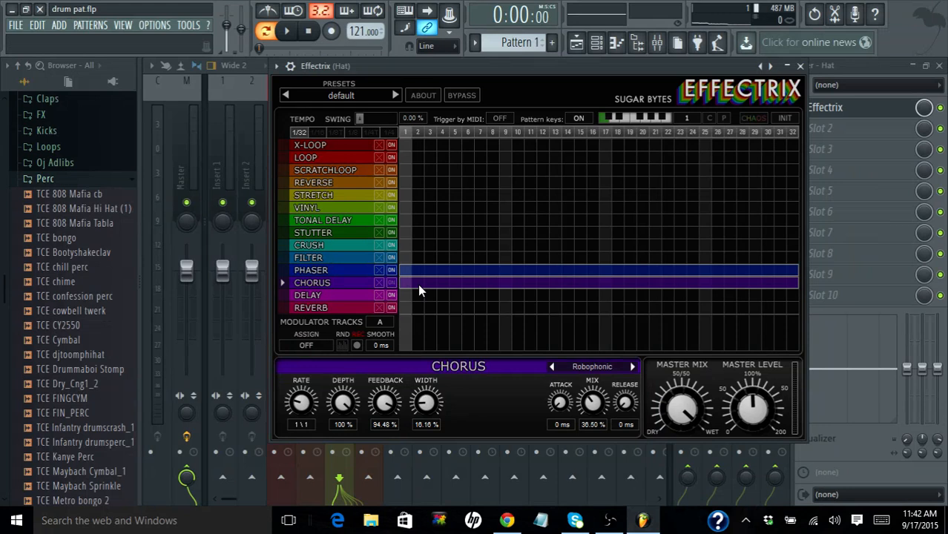
- Bypass the Phaser in Effectrix and play the pattern without it
click(393, 271)
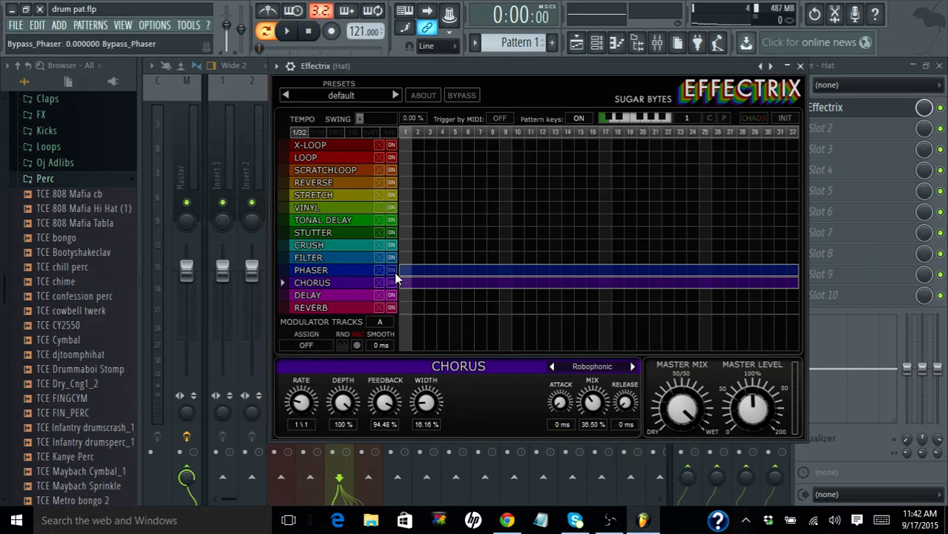
click(286, 31)
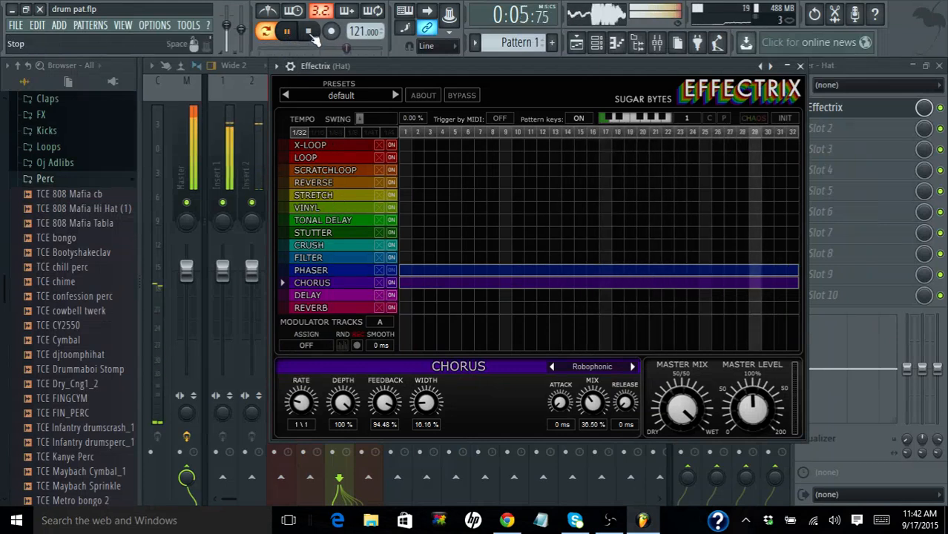
key(space)
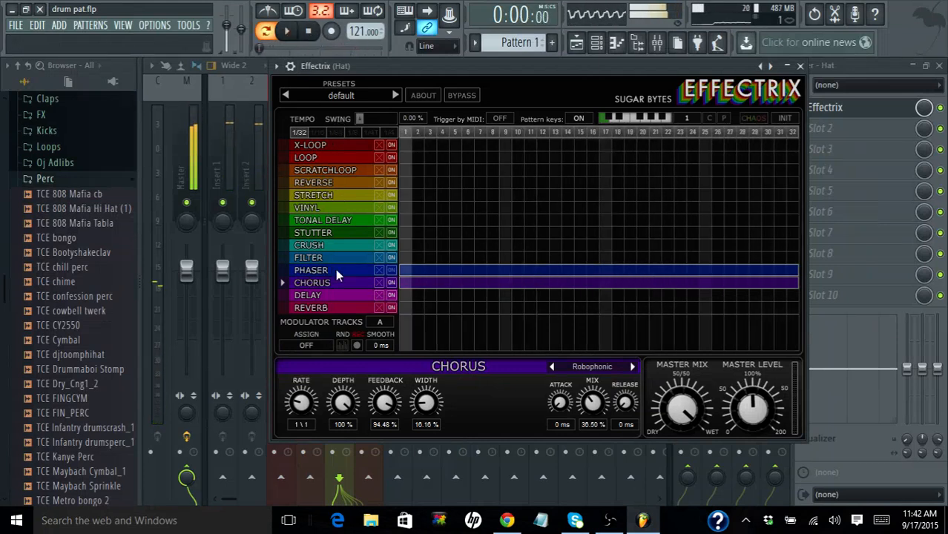
- Re-enable the Phaser and audition its presets 16tel Phaser, Bellring, Bright One and Combinator during playback, leaving Combinator selected
click(335, 270)
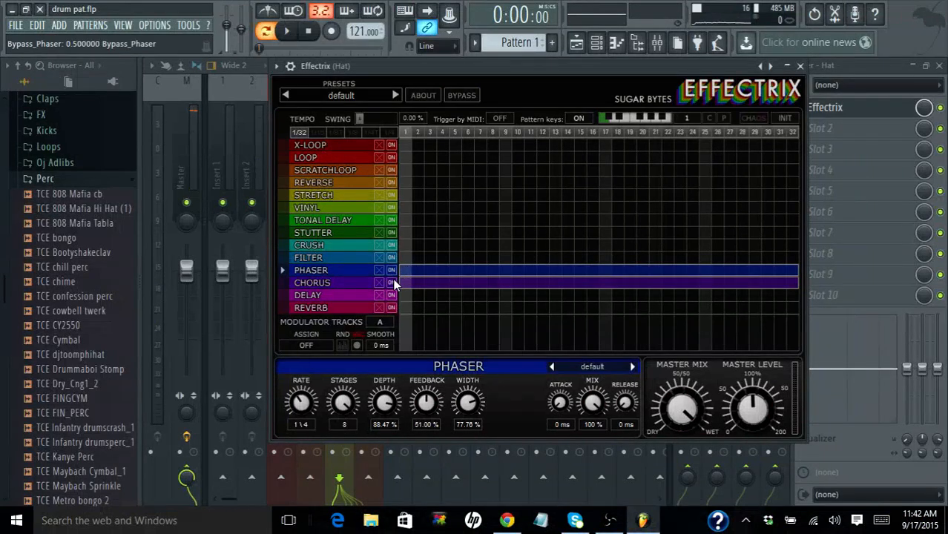
click(632, 367)
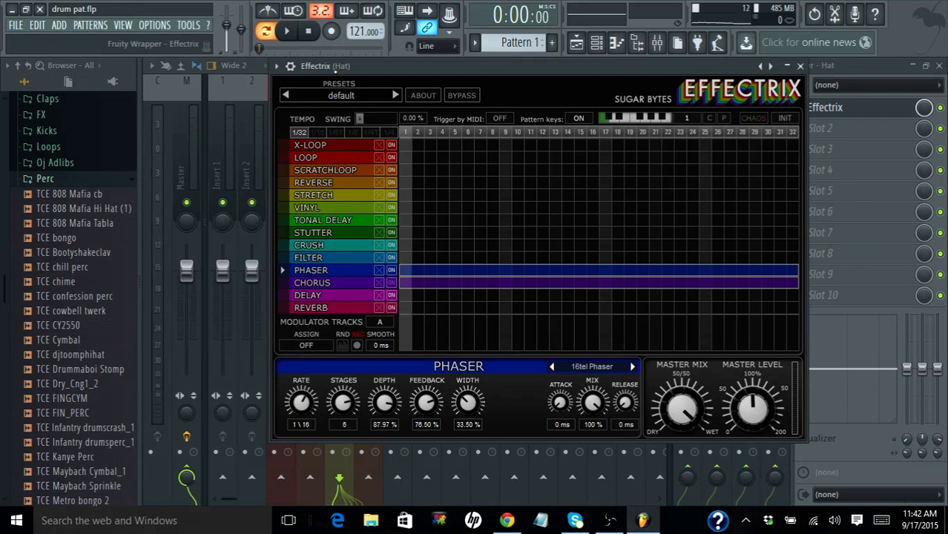
click(288, 33)
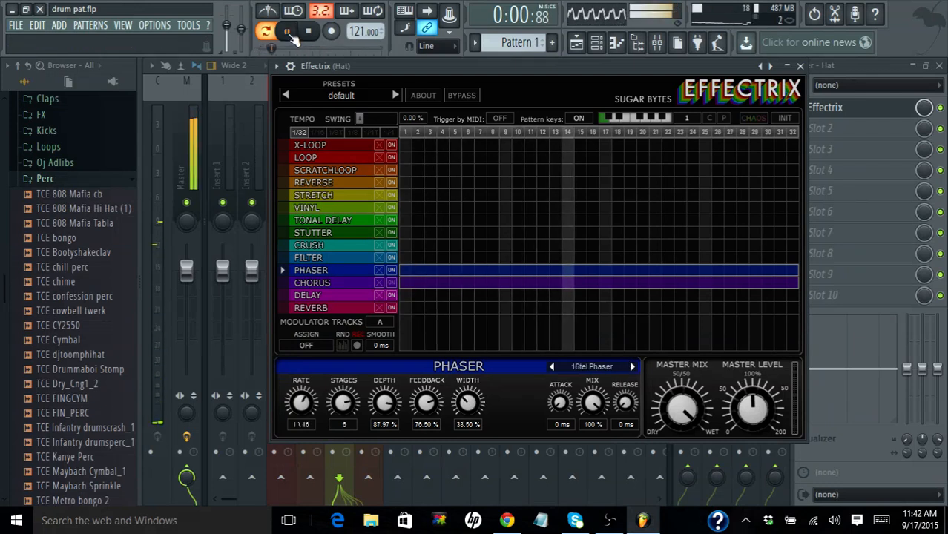
click(632, 366)
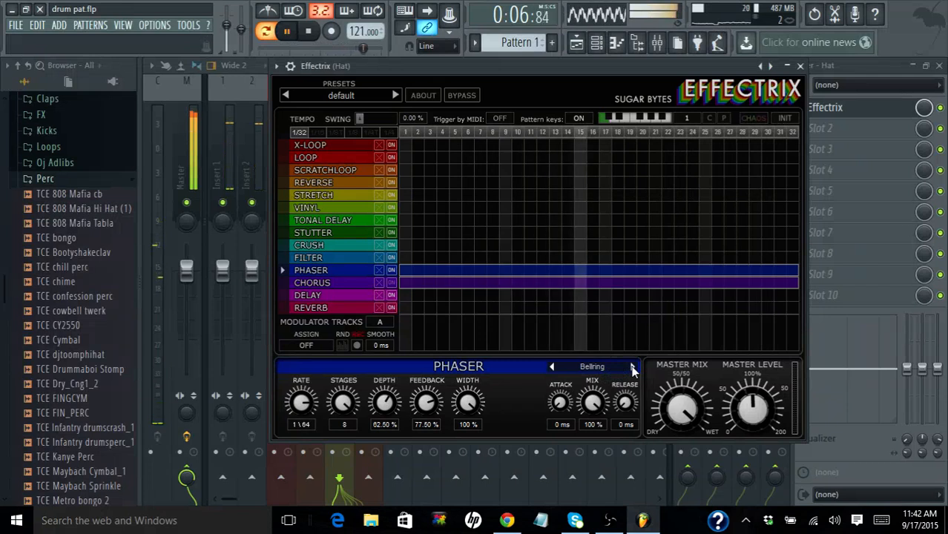
click(632, 366)
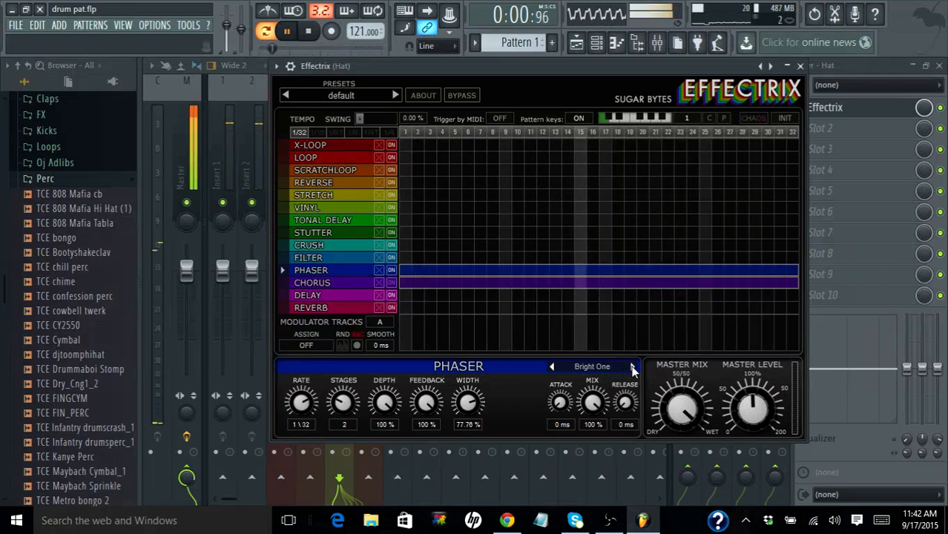
click(632, 366)
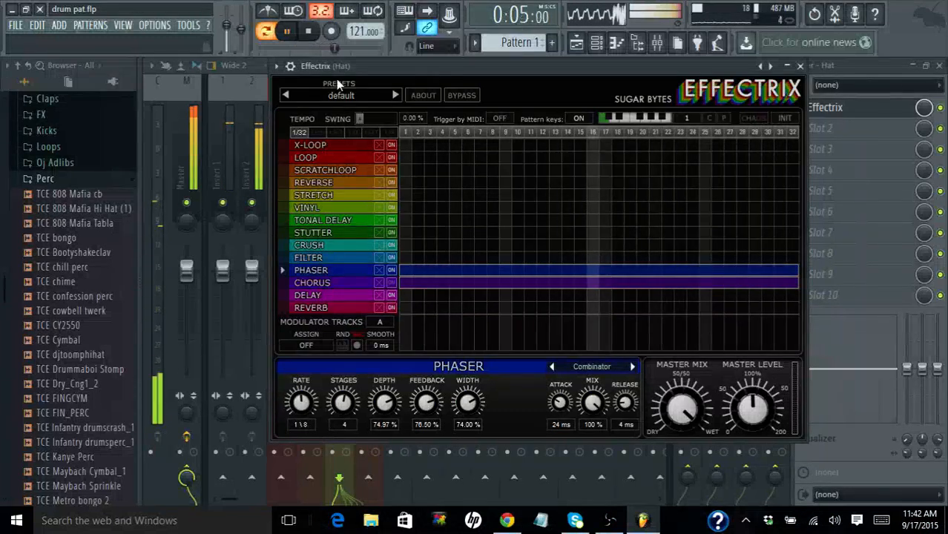
key(space)
- Disable Effectrix on the Hat track and load Fruity Phaser into effect slot 2
drag(652, 65, 631, 152)
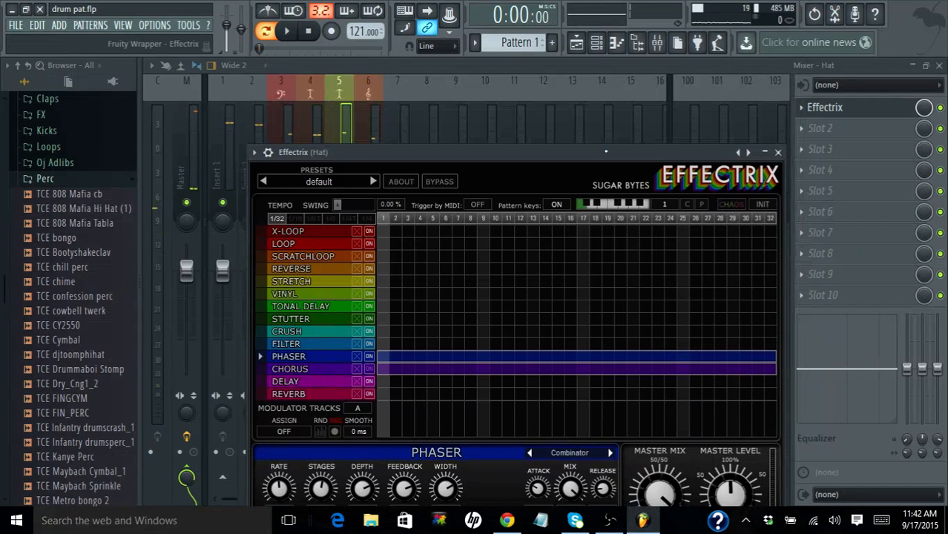
click(940, 108)
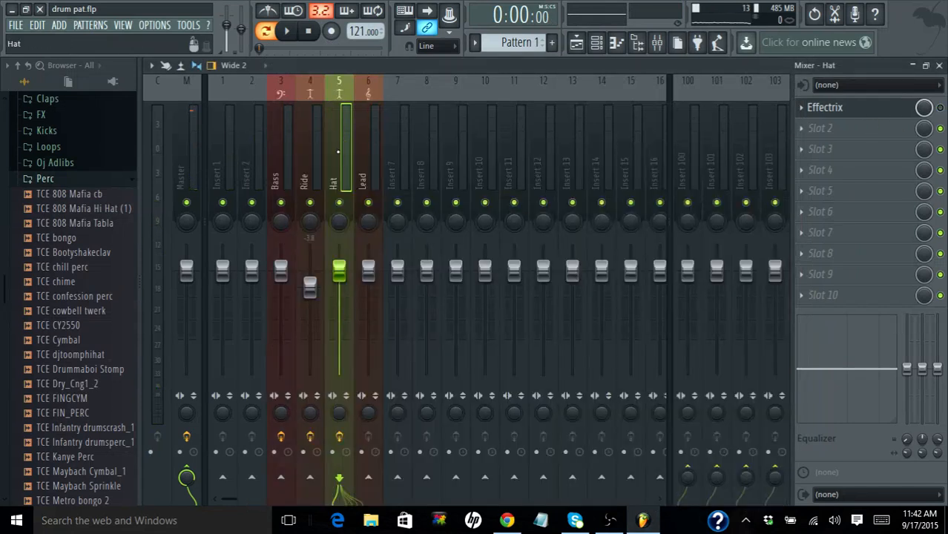
click(812, 128)
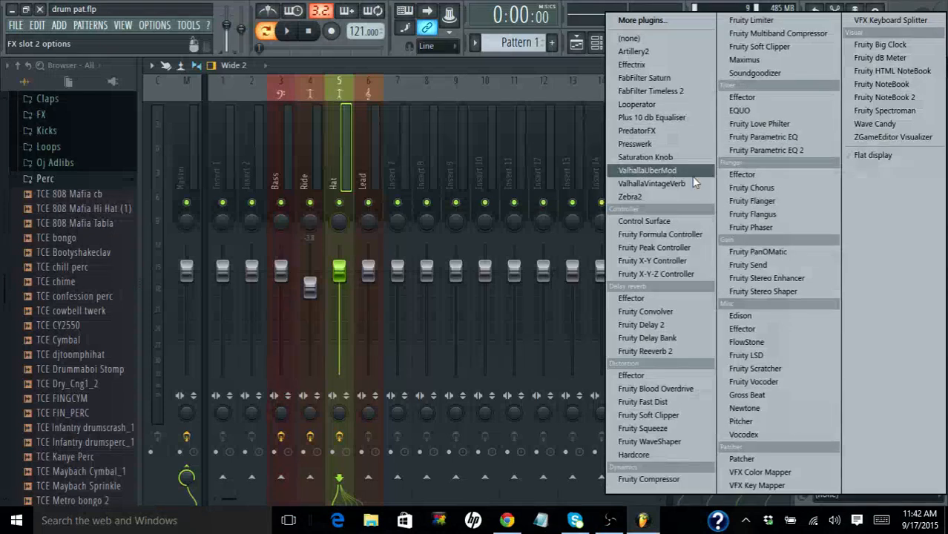
click(755, 225)
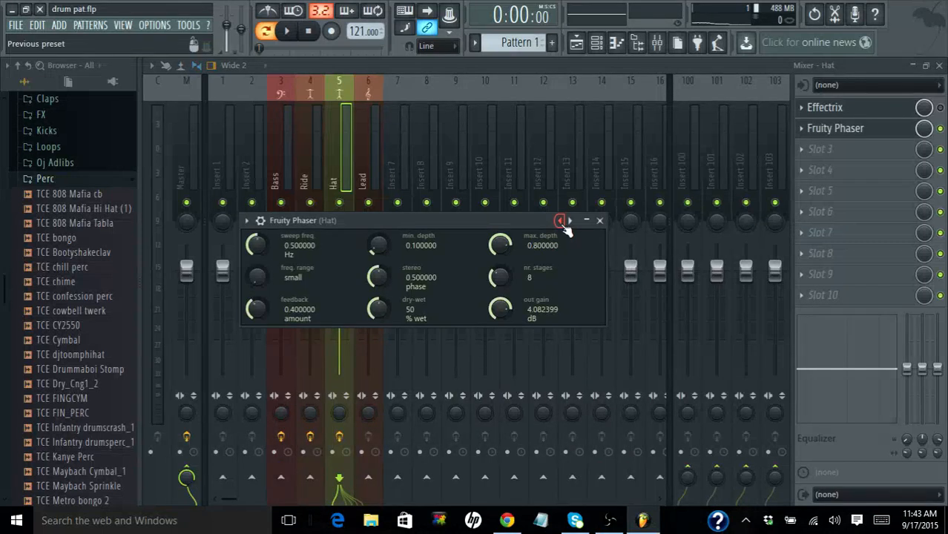
- Step backward through the Fruity Phaser presets from wishwash past Wish wash and Whales singing while playing the pattern, and stop playback
click(562, 223)
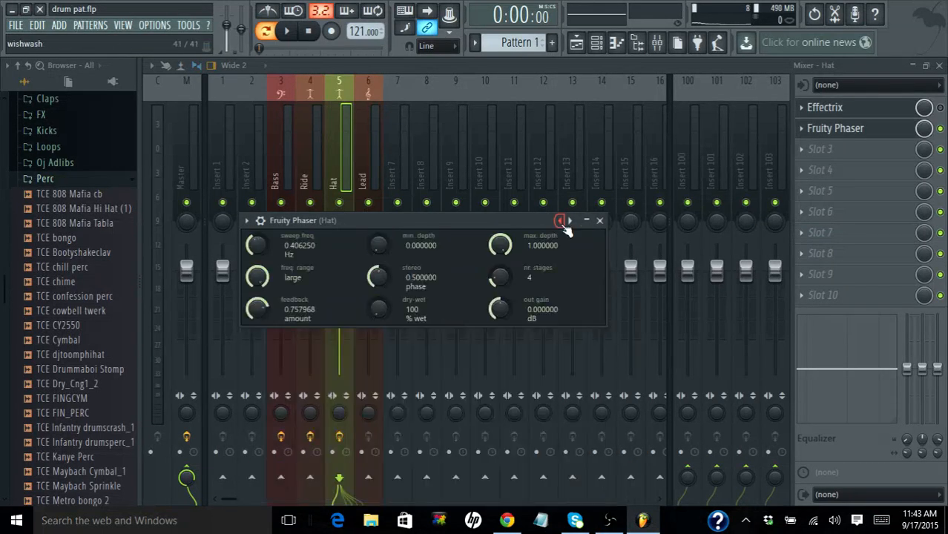
key(space)
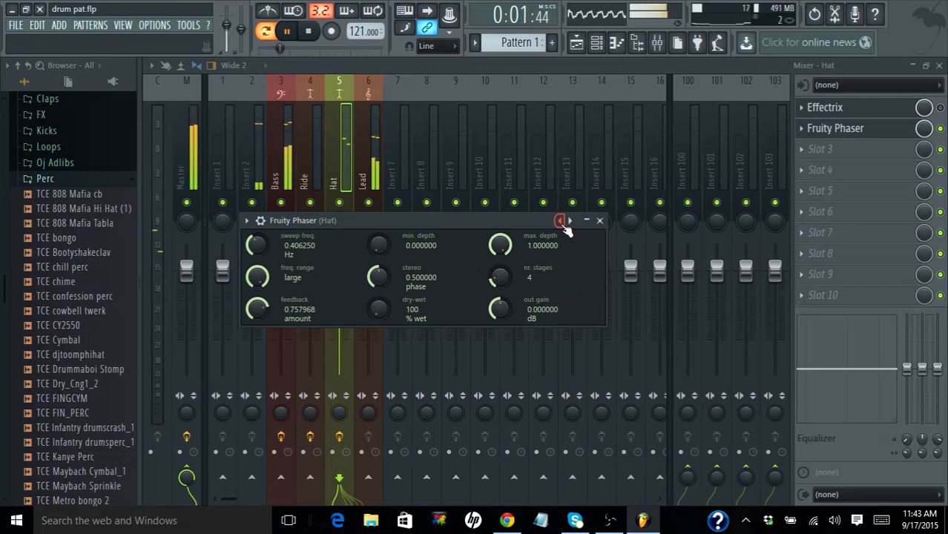
click(563, 224)
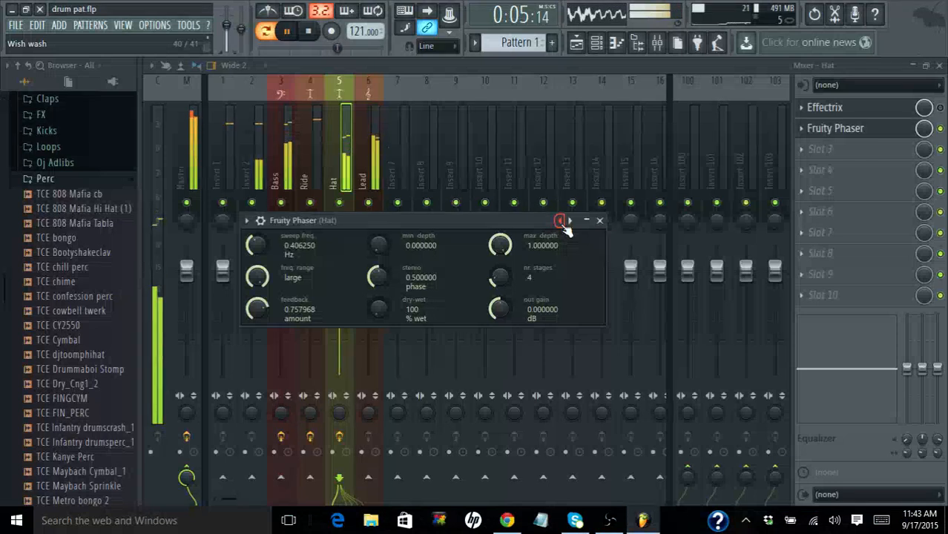
click(563, 224)
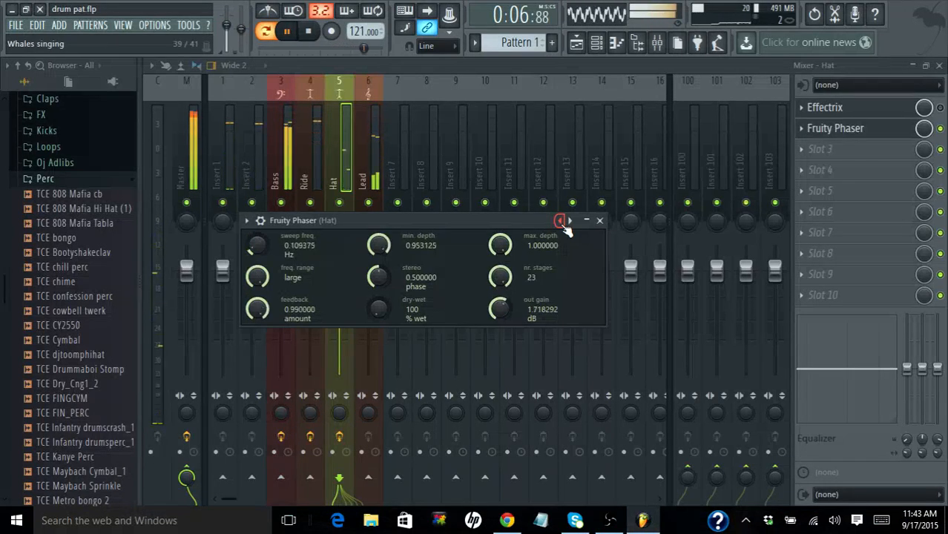
click(563, 224)
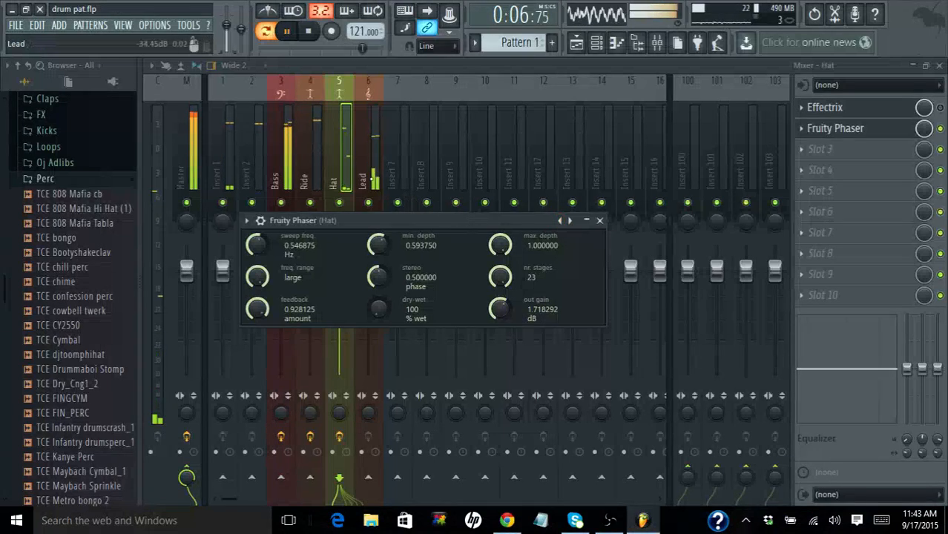
key(space)
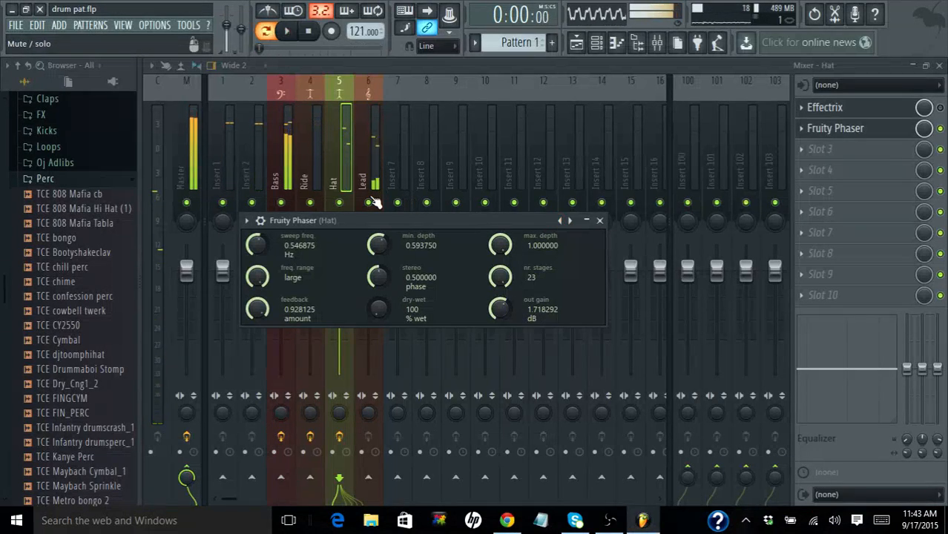
- Mute the Lead track and play the pattern to hear the phased hat without it
click(369, 202)
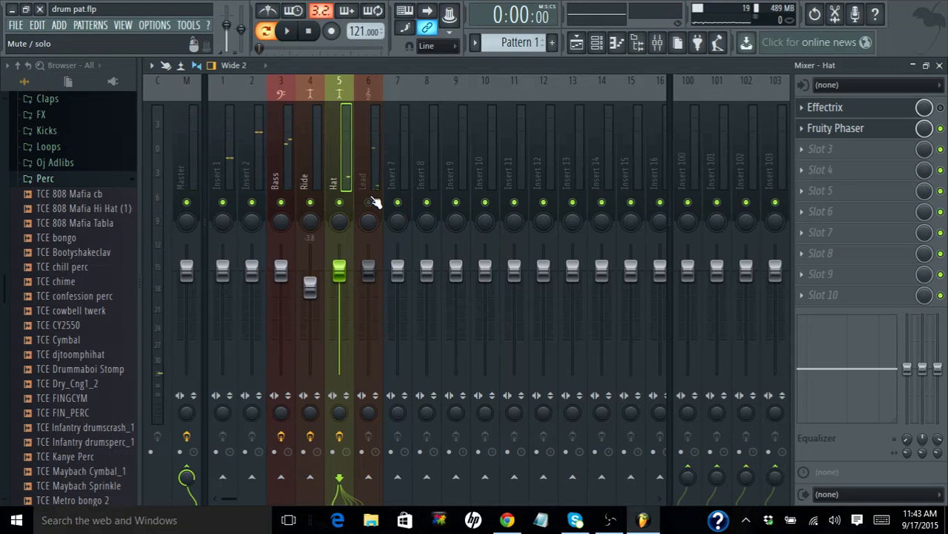
key(space)
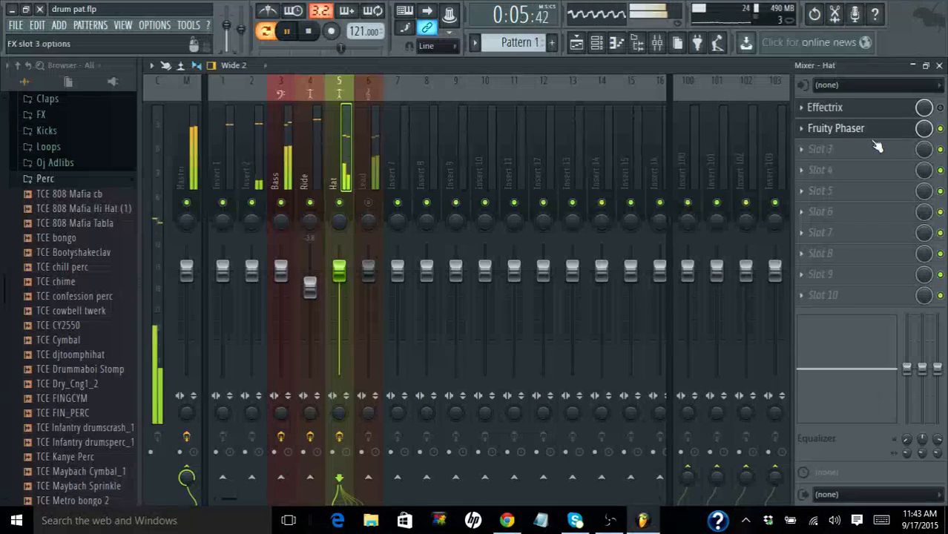
click(308, 32)
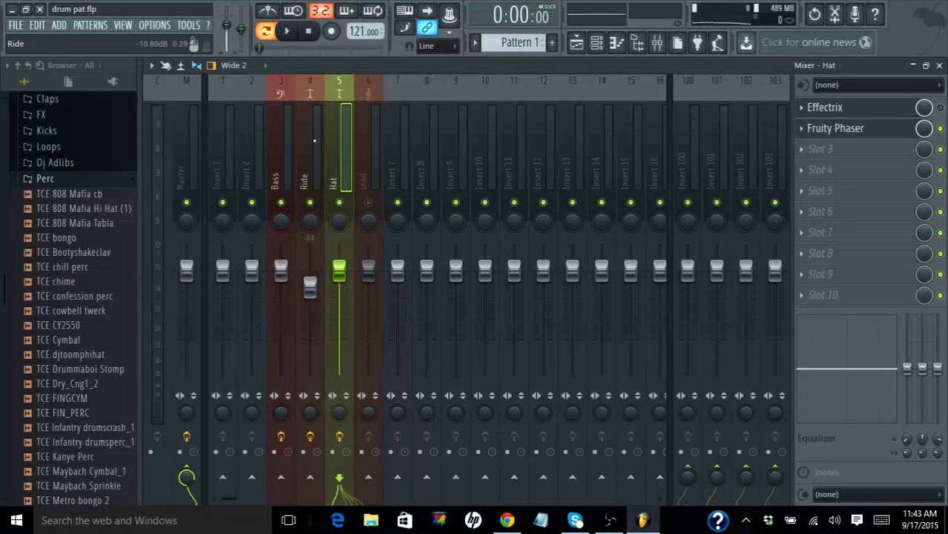
- Open Effectrix on the Bass mixer track
click(279, 155)
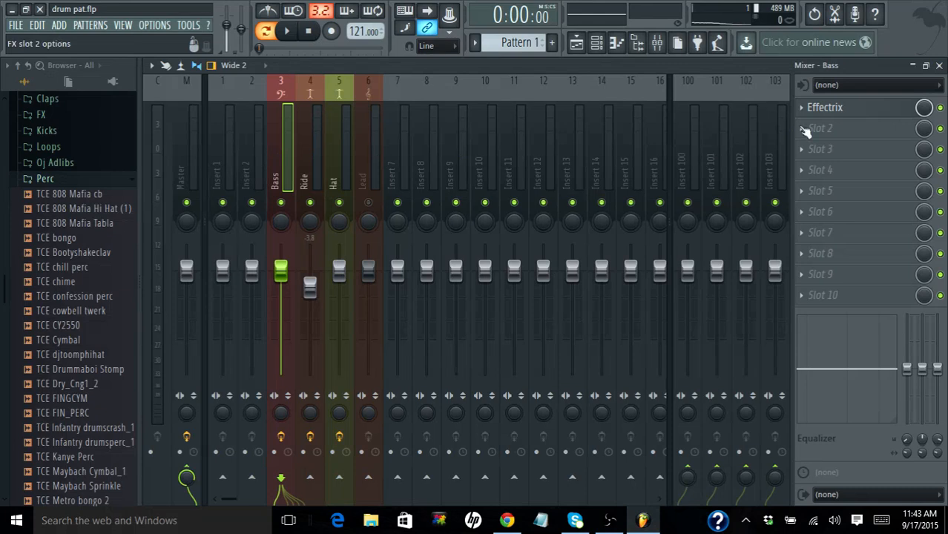
click(825, 109)
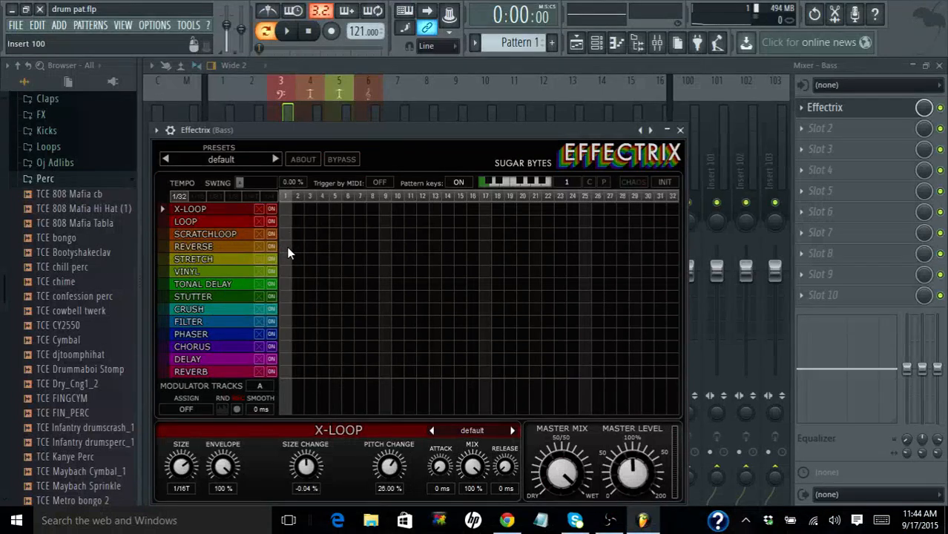
- Try a Reverse block on the bass over steps 1–4 and extended to step 13, playing each version, and delete it
drag(286, 246, 322, 239)
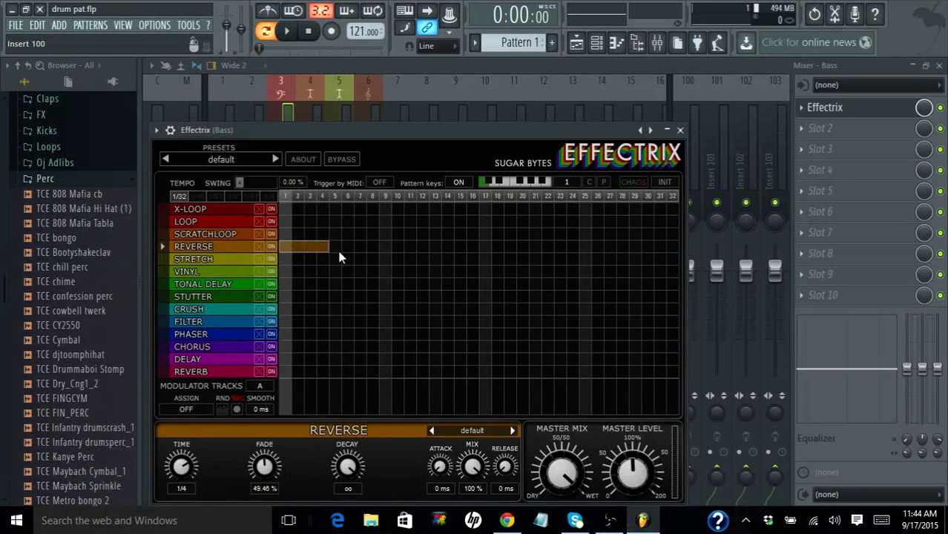
click(286, 31)
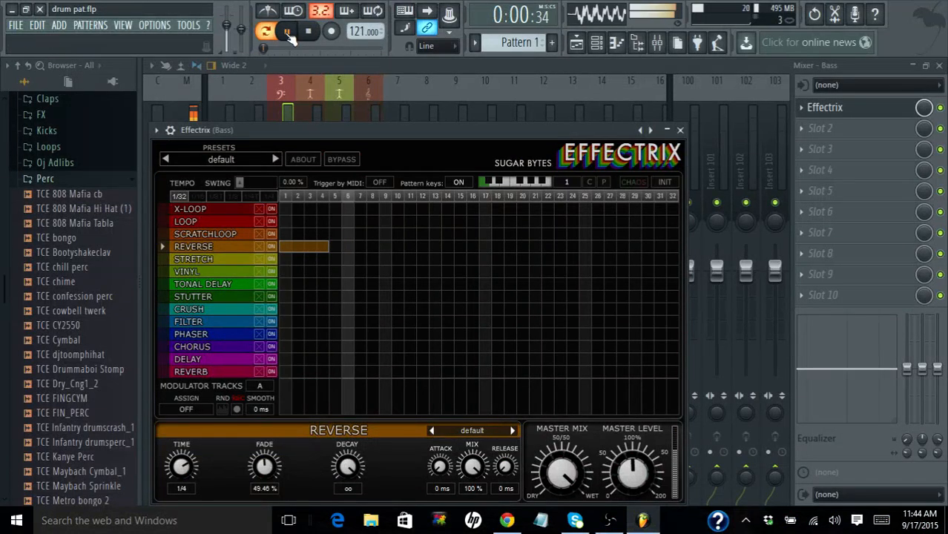
click(309, 32)
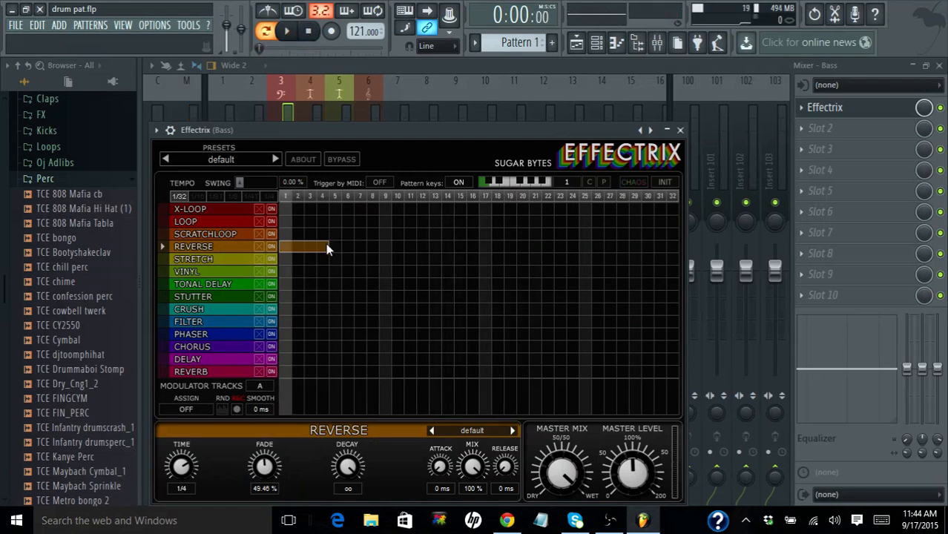
drag(330, 250, 440, 238)
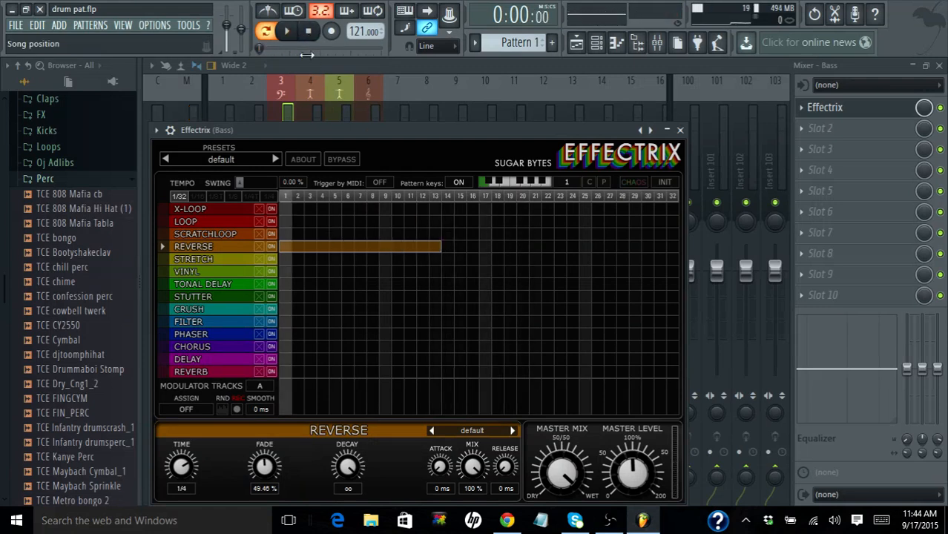
click(293, 34)
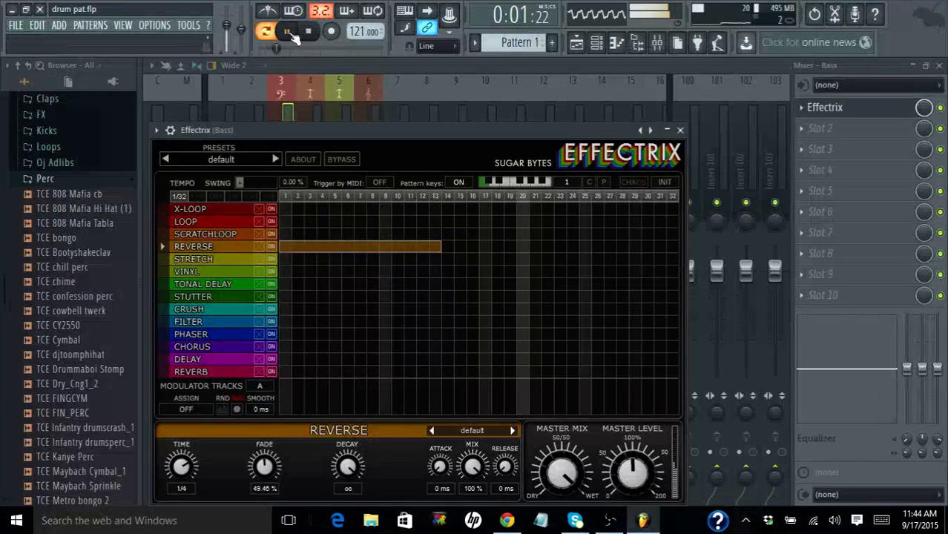
click(308, 32)
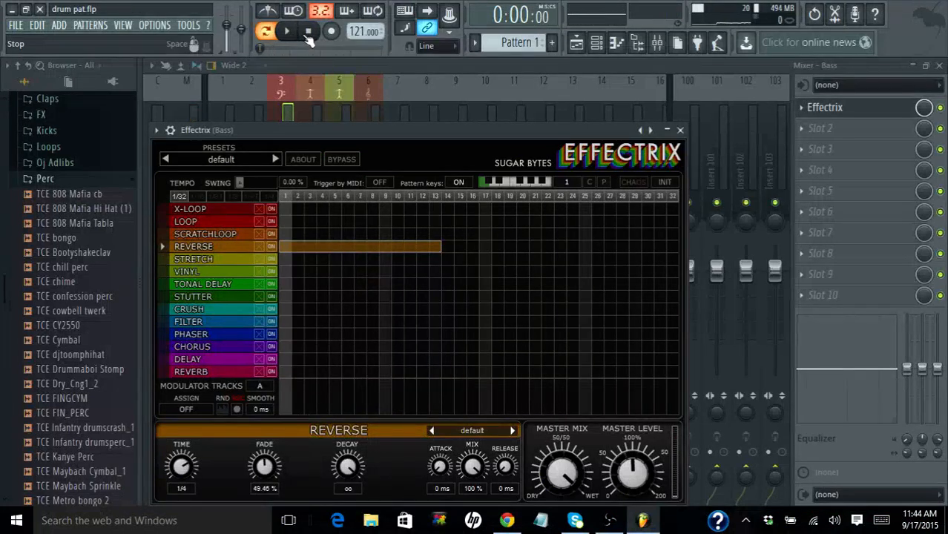
right_click(393, 249)
- Draw a Stretch block over steps 1–9 in the bass Effectrix and play the pattern twice to audition it
drag(287, 262, 384, 266)
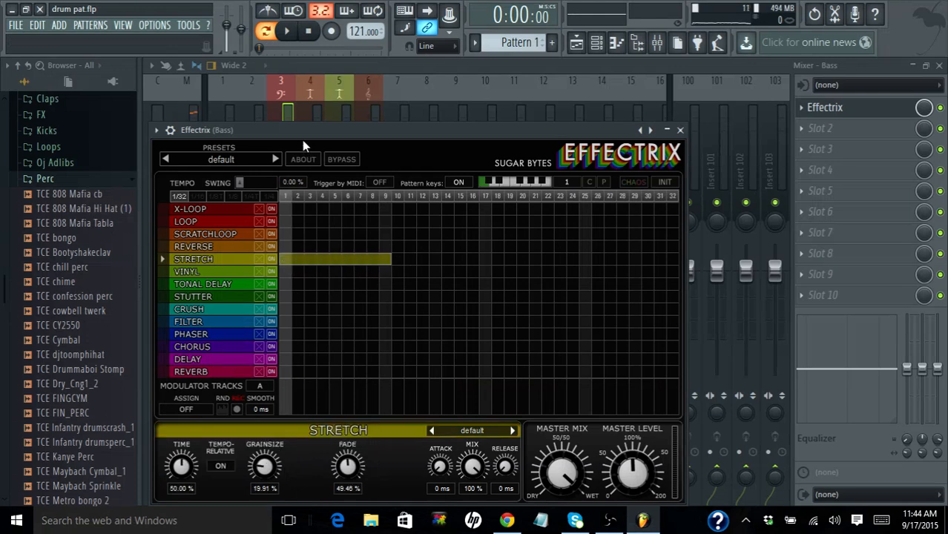
click(289, 31)
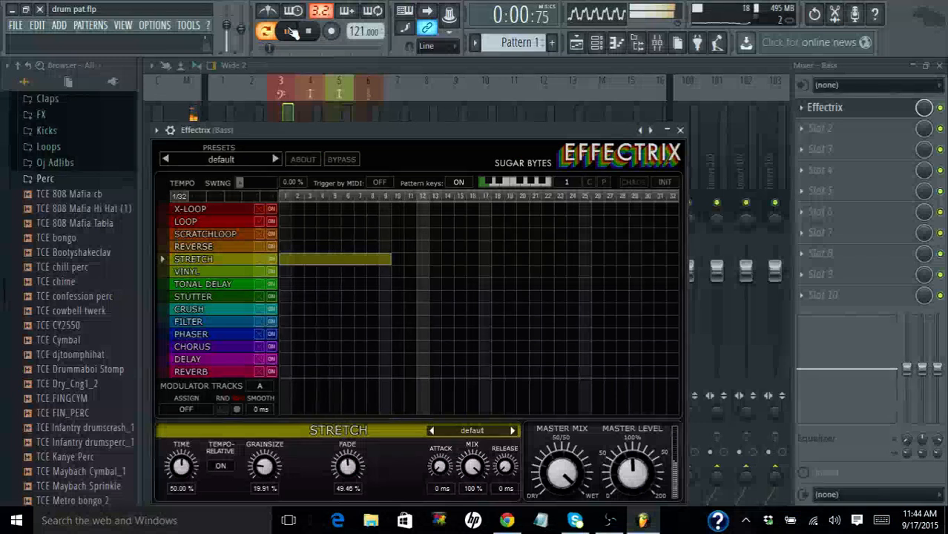
click(309, 32)
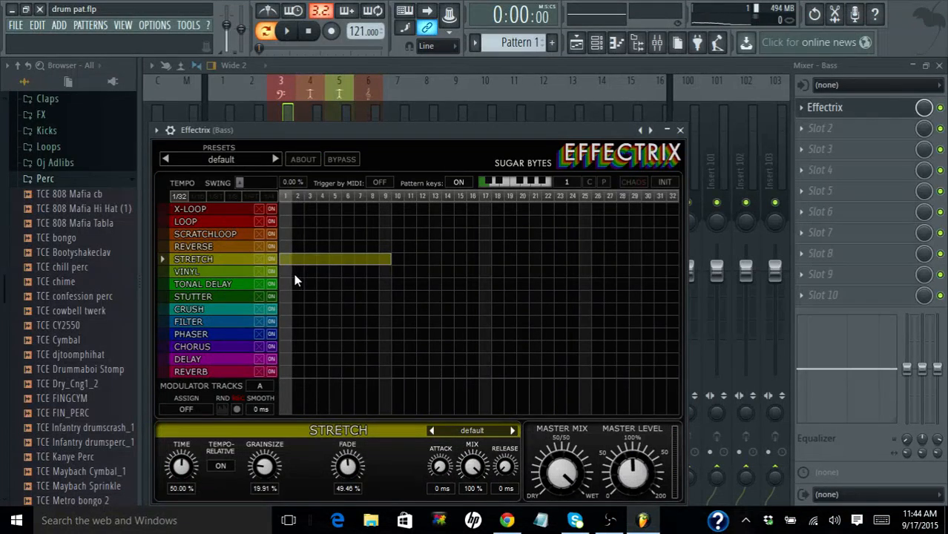
click(289, 31)
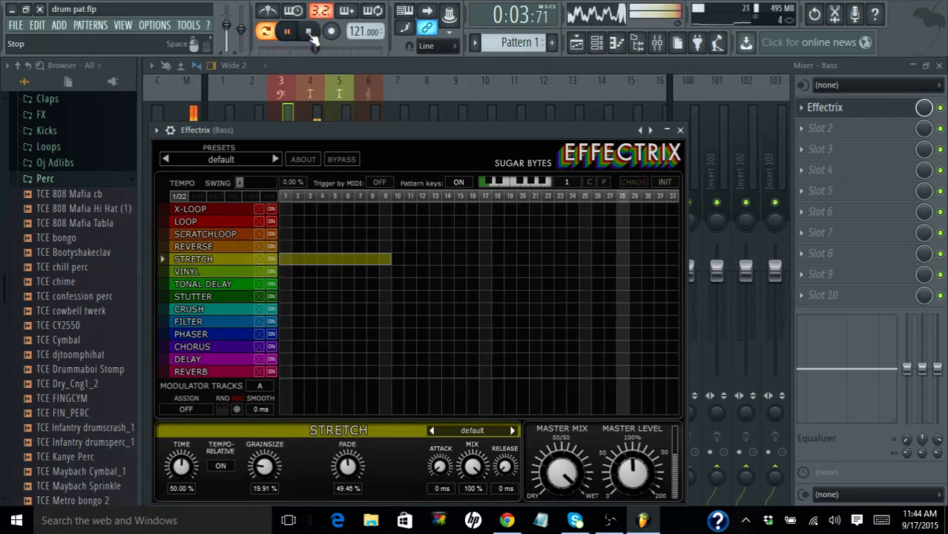
click(309, 33)
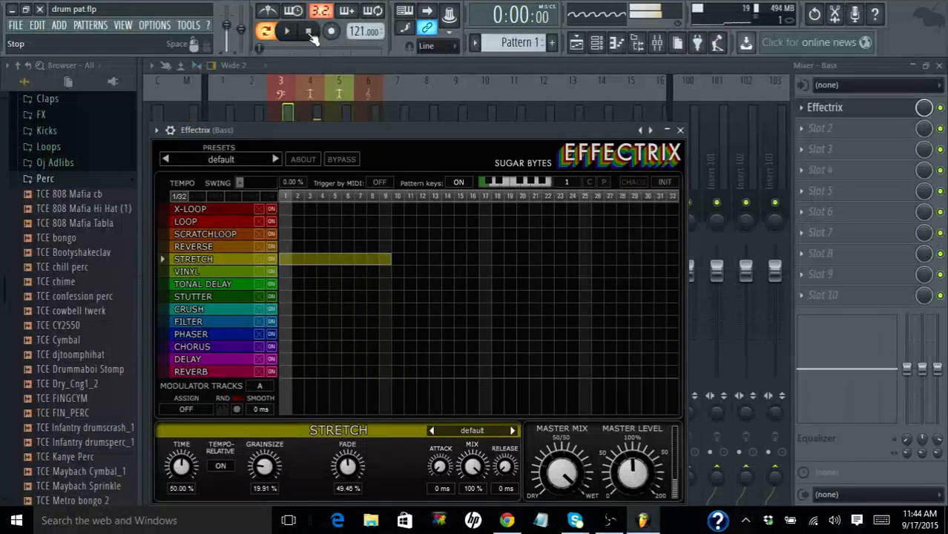
- Add a Vinyl block over steps 1–9 beneath the Stretch block and play the pattern
click(287, 272)
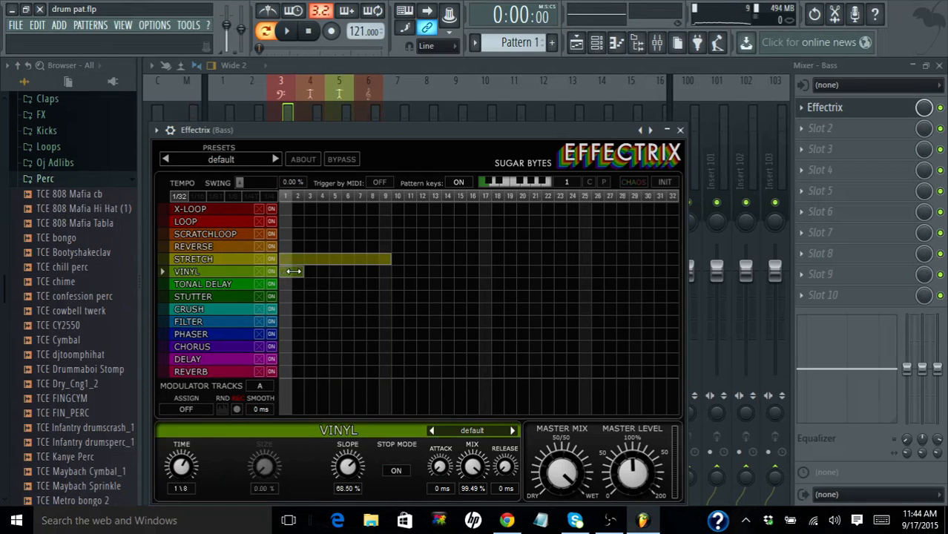
drag(307, 271, 369, 272)
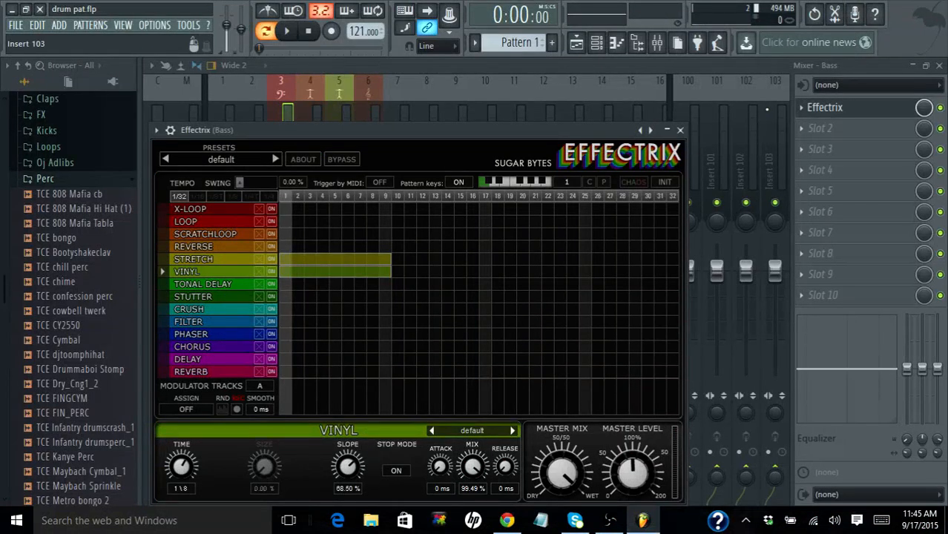
drag(925, 109, 925, 121)
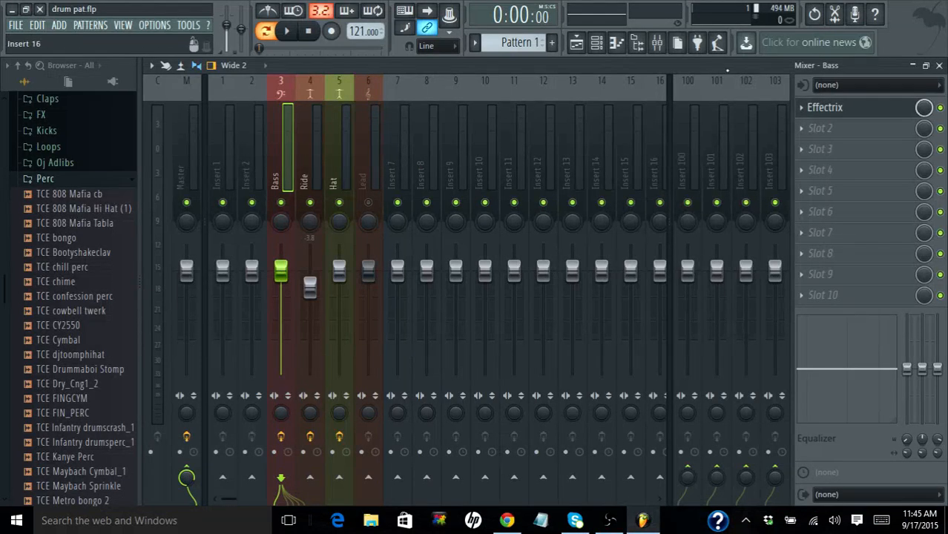
click(865, 110)
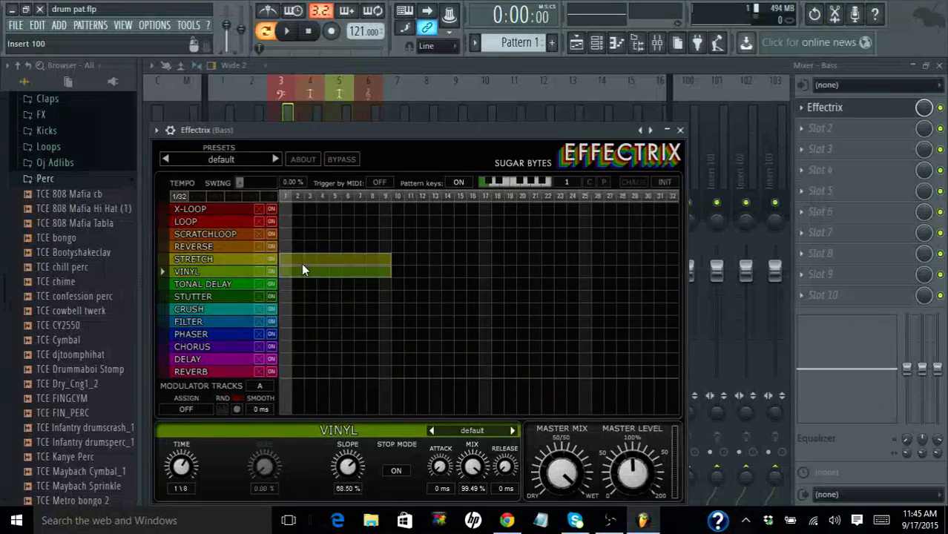
key(space)
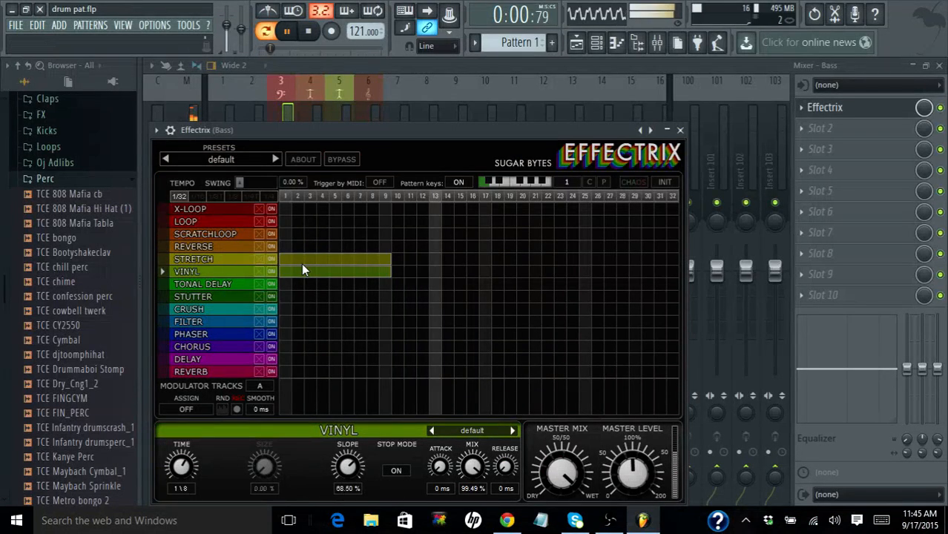
- Switch the Vinyl effect to the Blame The DJ preset and audition it on the bass
click(513, 431)
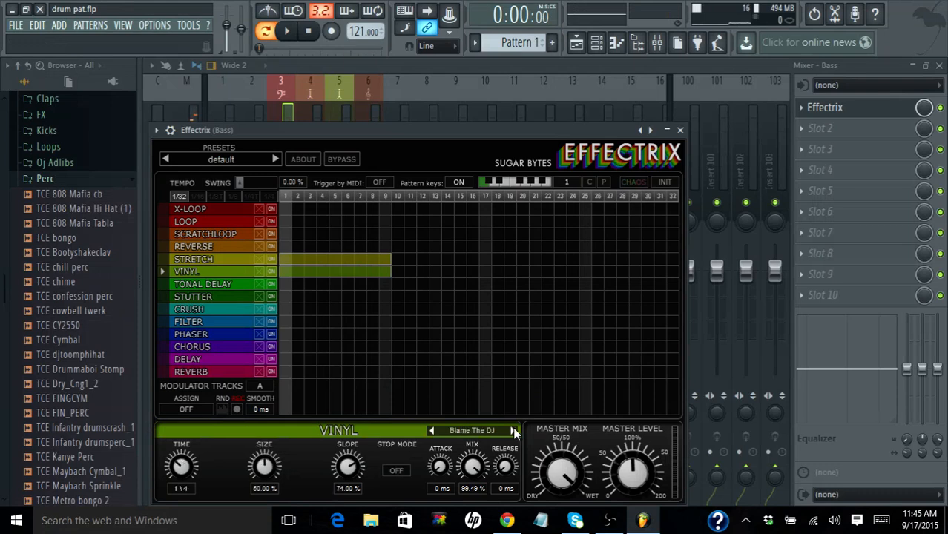
click(286, 31)
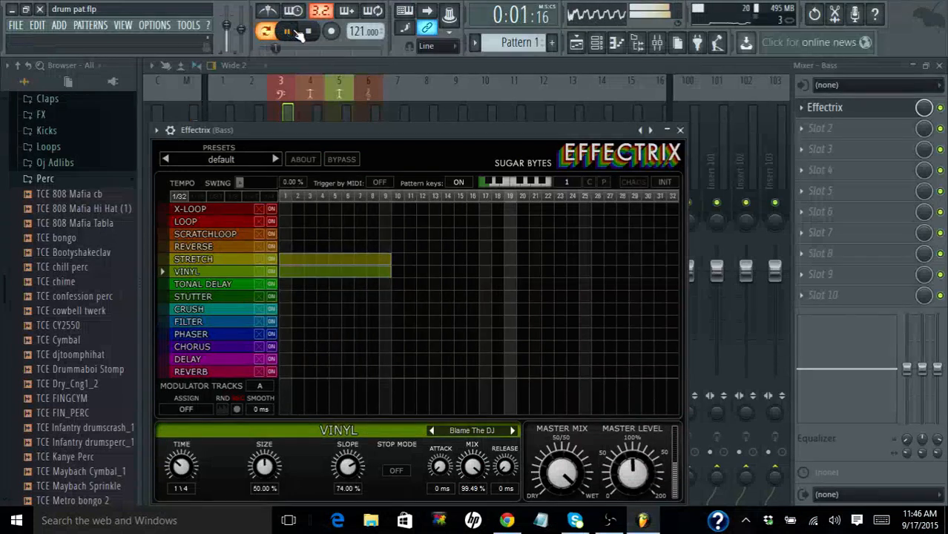
click(309, 34)
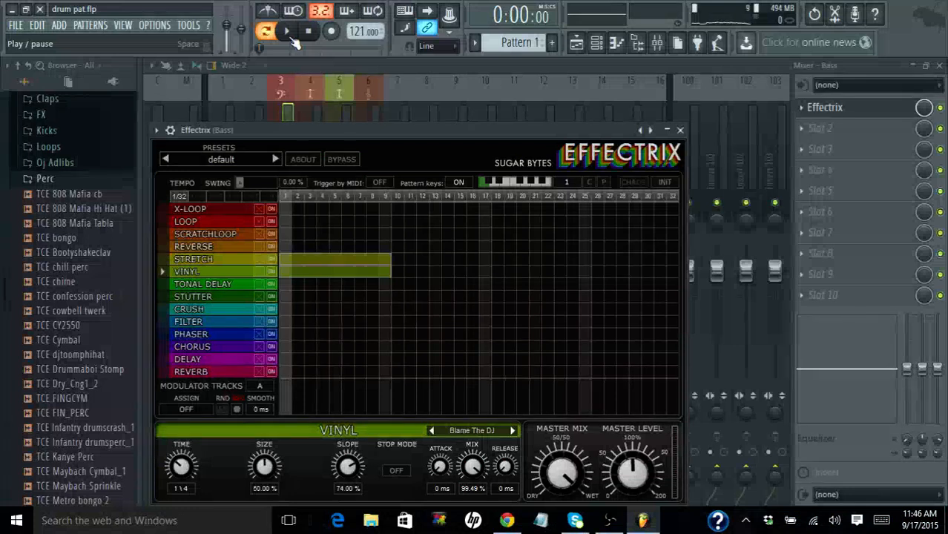
click(288, 33)
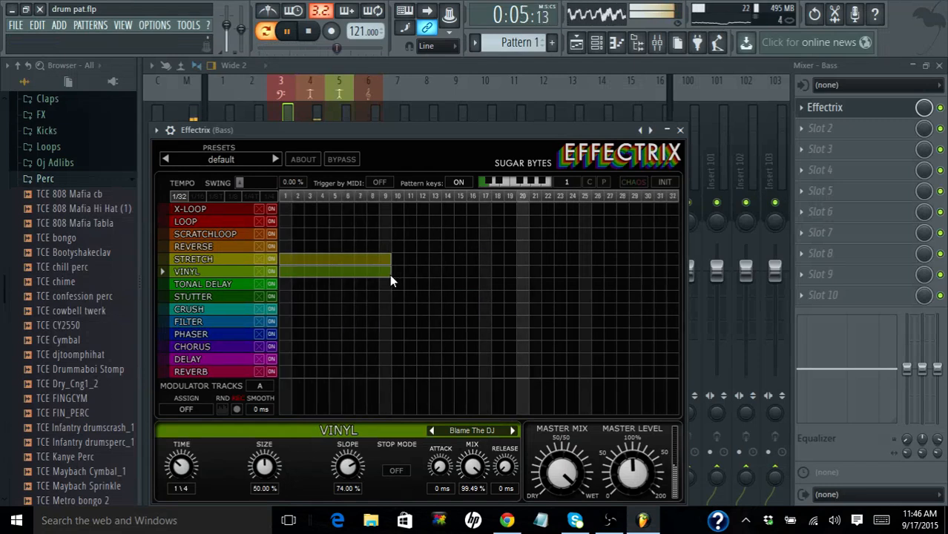
- Shorten the Vinyl and Stretch blocks to end at step 8 during playback, and stop the pattern
drag(391, 273, 378, 273)
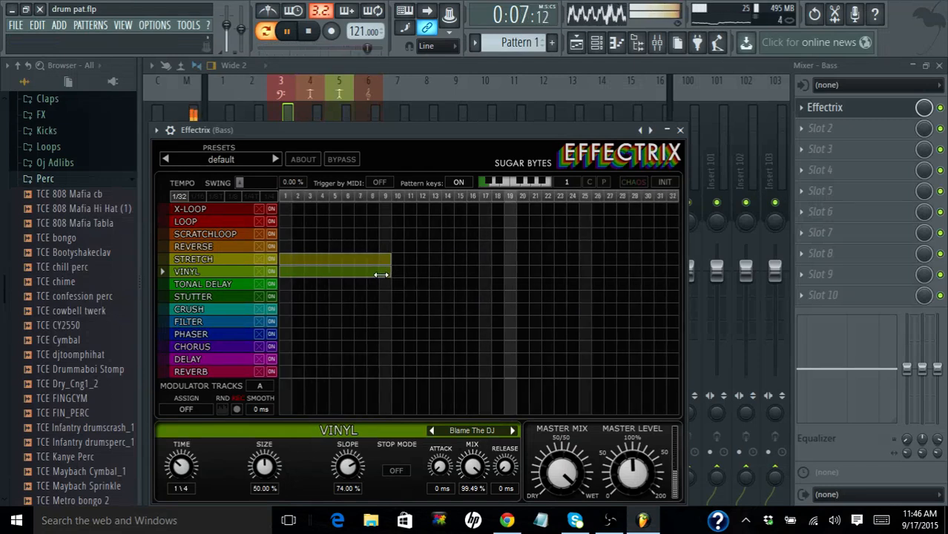
click(390, 259)
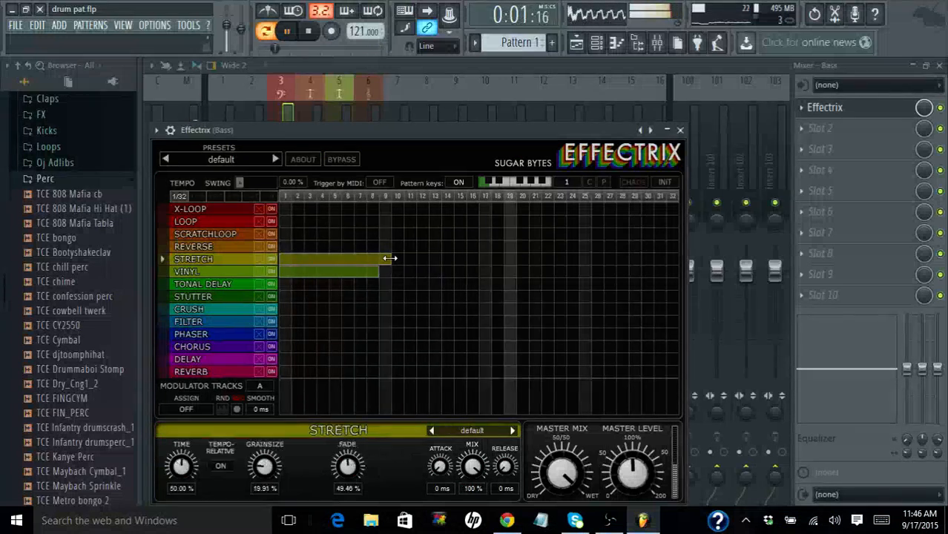
drag(381, 259, 377, 258)
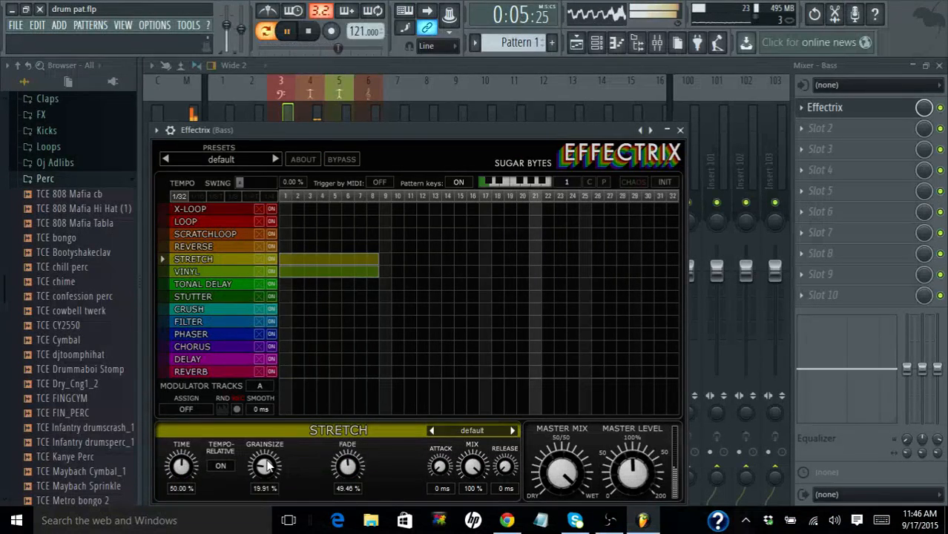
key(space)
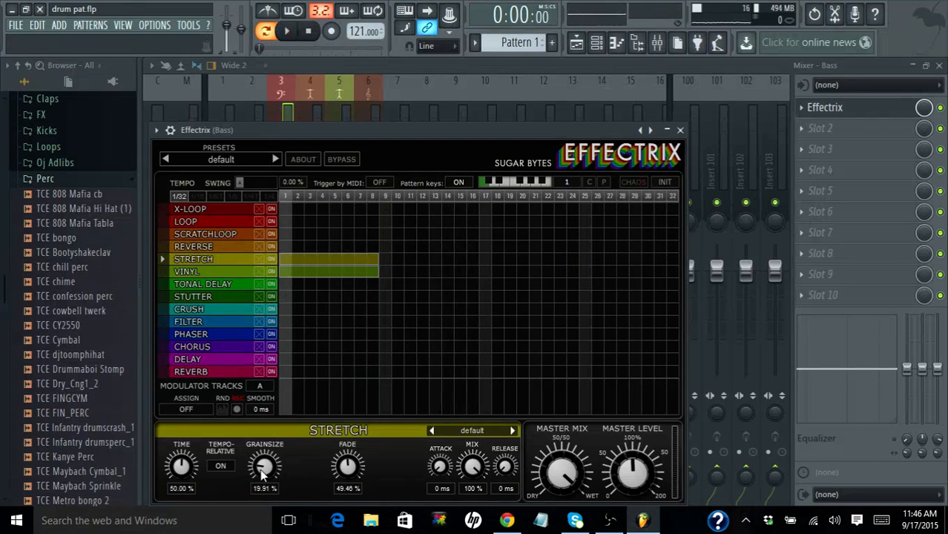
- Try a higher Stretch grain size, set it to 9.00 %, and play the pattern after each change
drag(260, 469, 259, 402)
click(288, 32)
click(308, 32)
drag(268, 471, 256, 522)
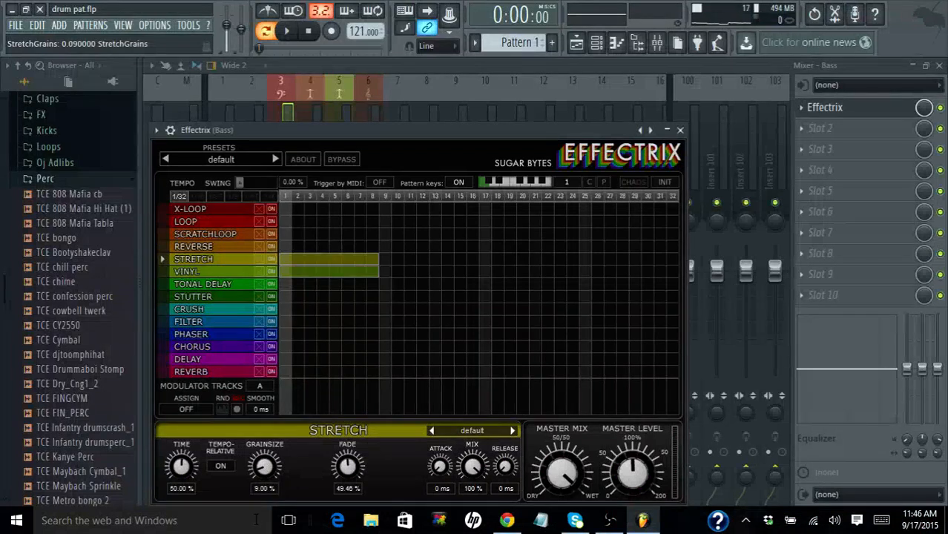
click(290, 33)
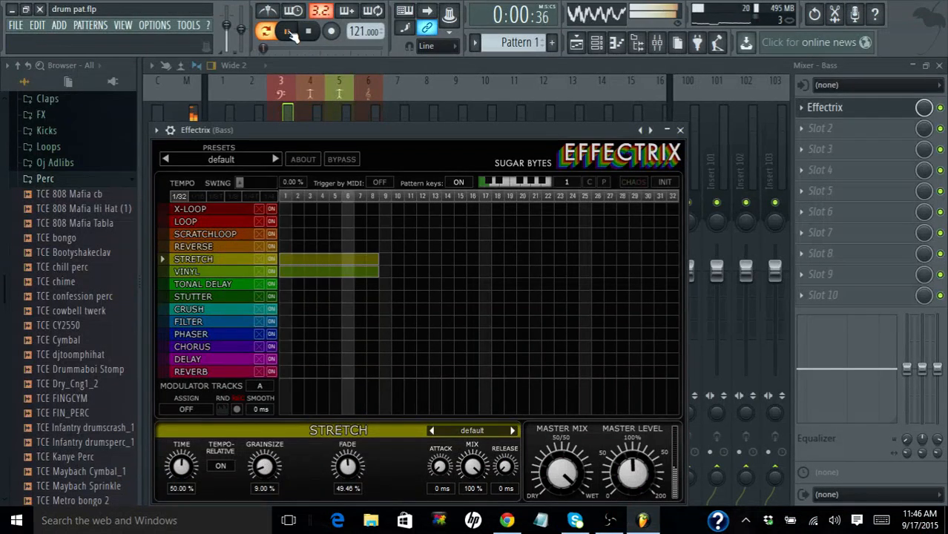
click(308, 33)
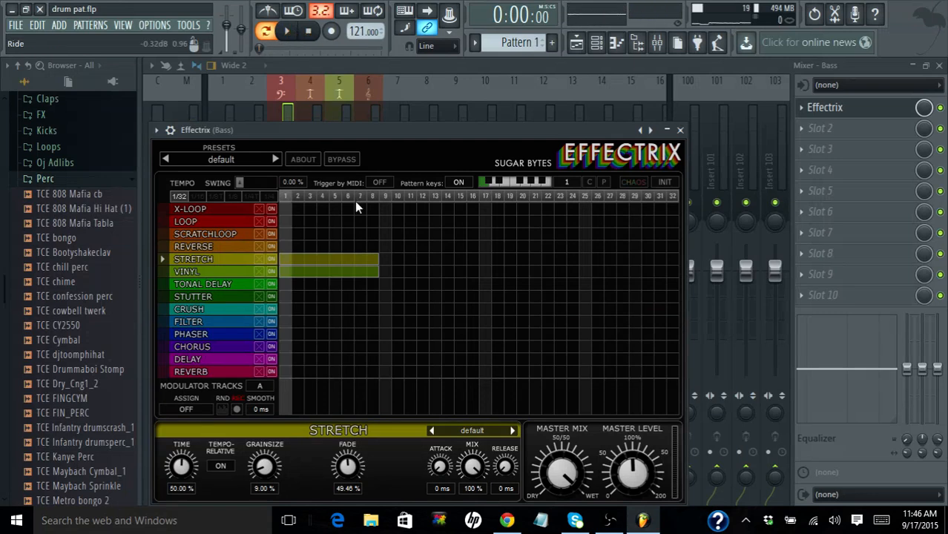
- Extend the Vinyl block to step 16, removing the separate block drawn beside it, and play the pattern
drag(379, 272, 450, 294)
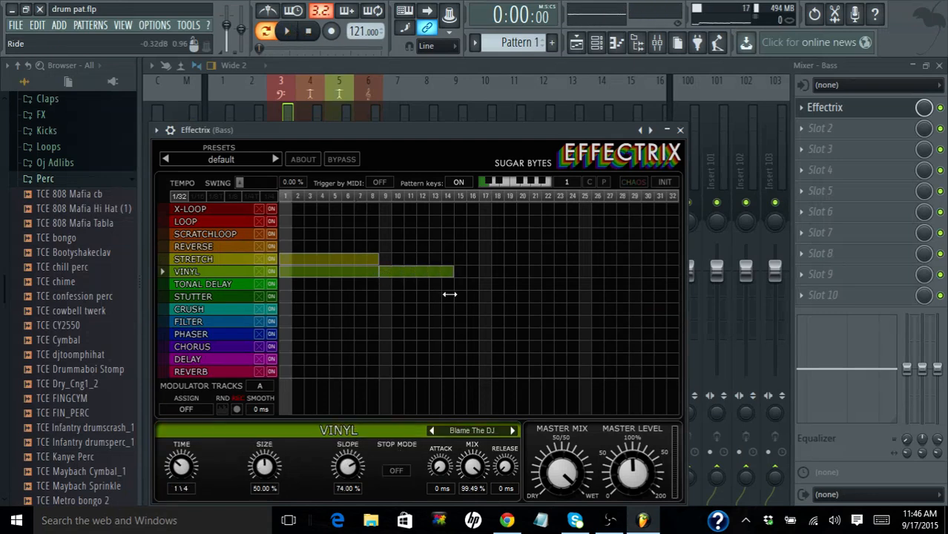
right_click(429, 270)
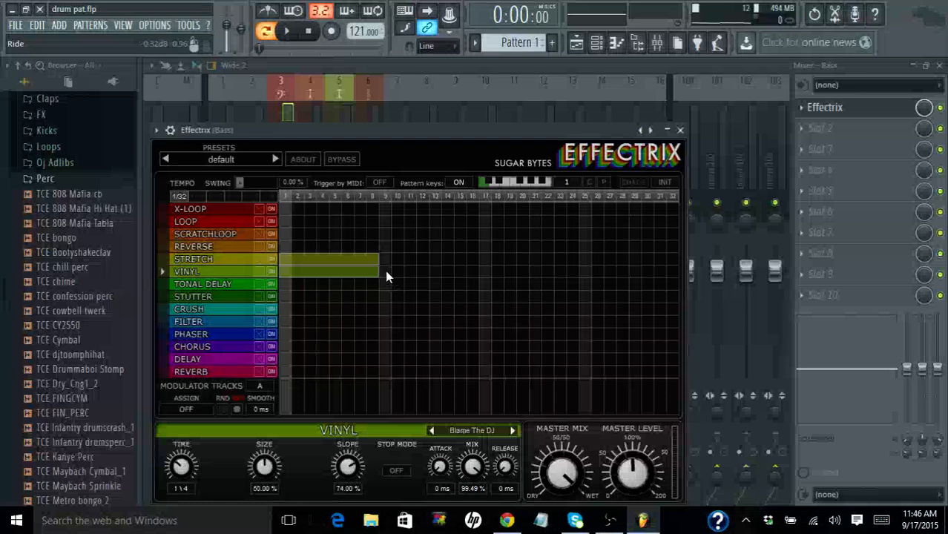
drag(377, 271, 479, 271)
click(287, 31)
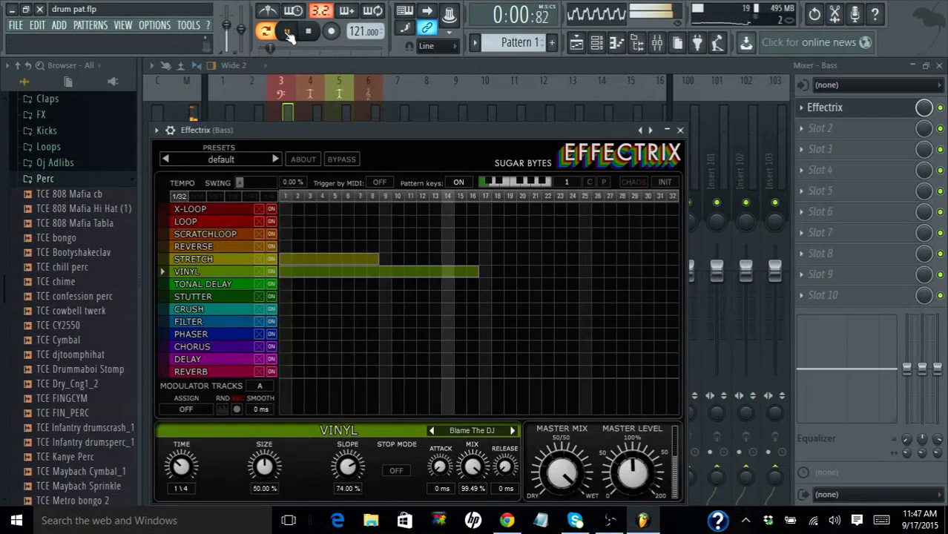
- Replay the pattern from the start to hear the extended Vinyl block on the bass, and stop it
click(310, 32)
click(292, 32)
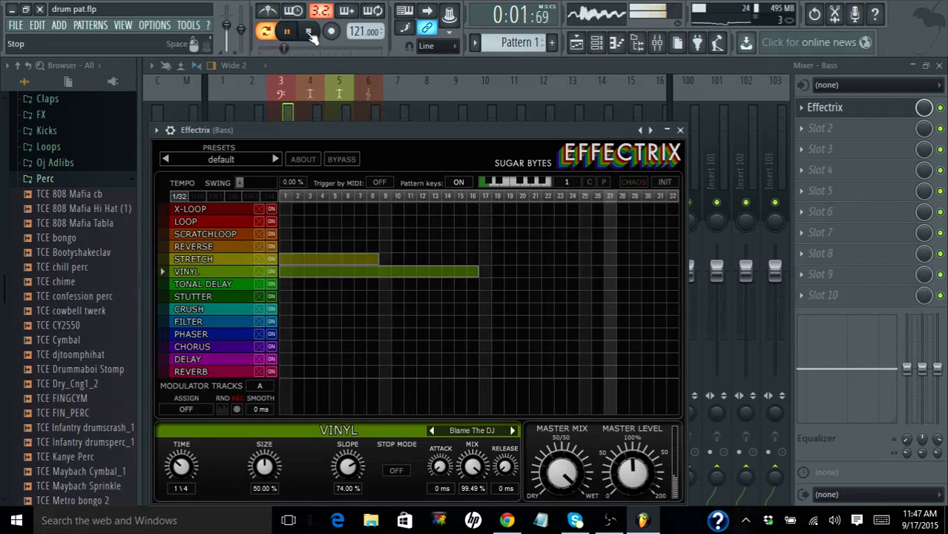
click(311, 34)
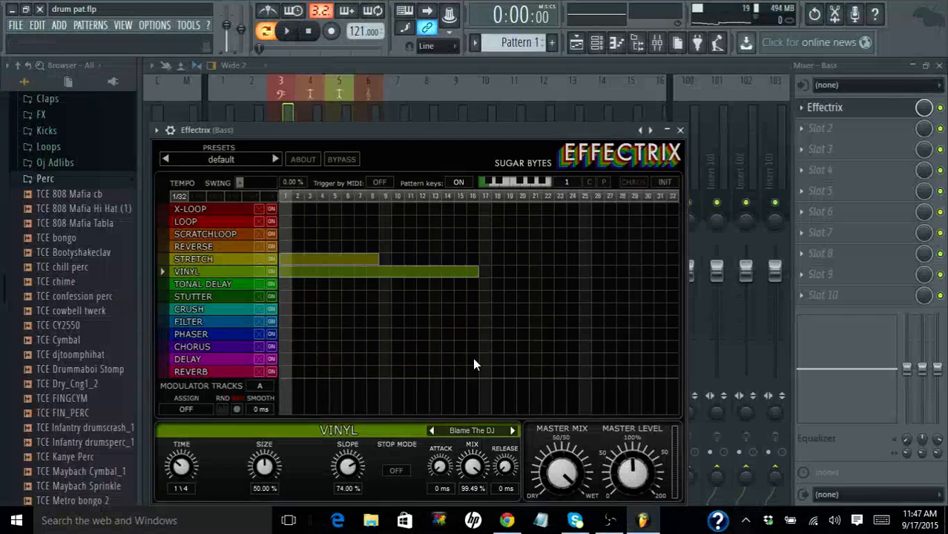
- Switch the Vinyl effect to the Shortstop preset, set its time to 1/4, and audition the pattern after each change
click(513, 431)
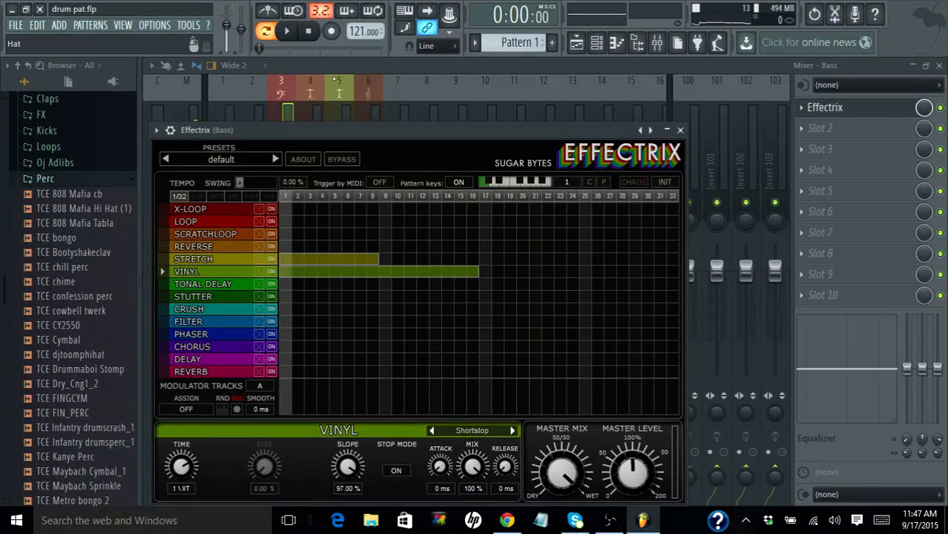
click(288, 31)
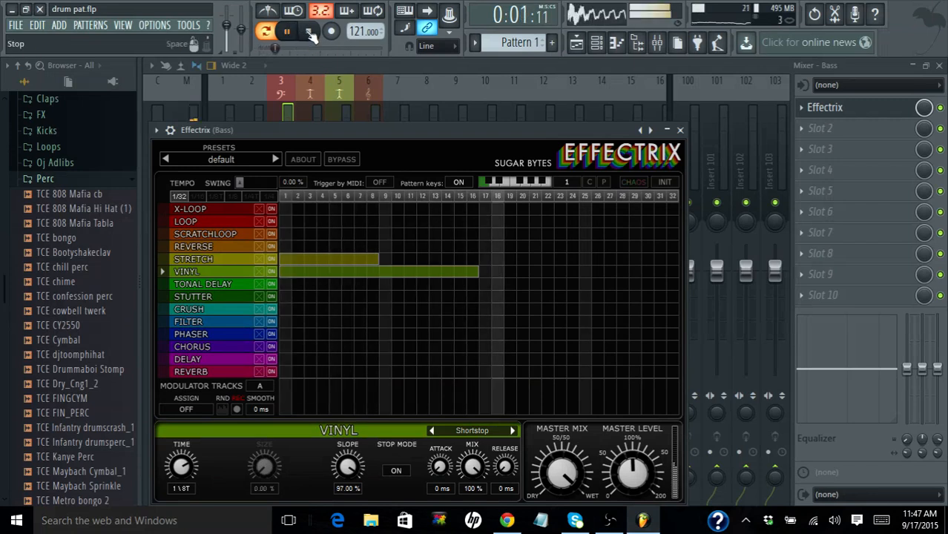
click(310, 34)
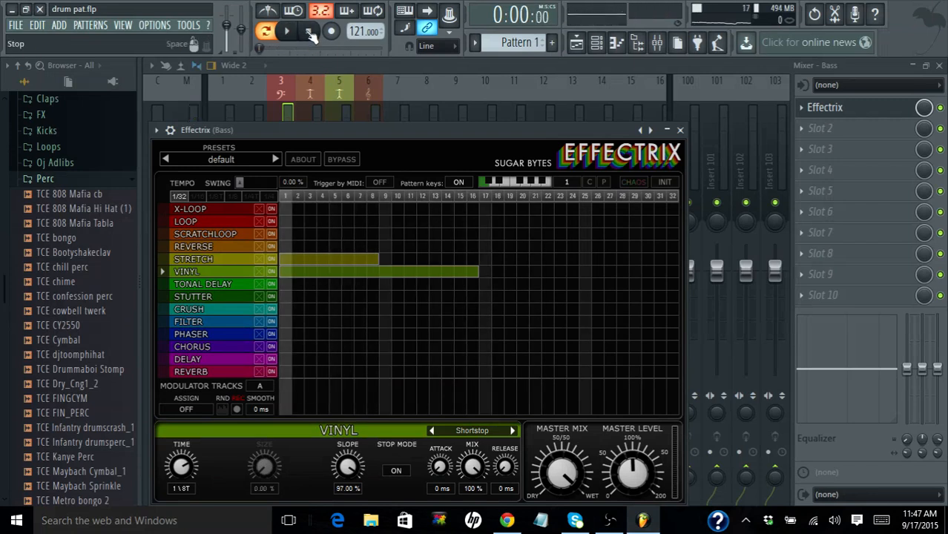
drag(180, 475, 197, 528)
click(289, 34)
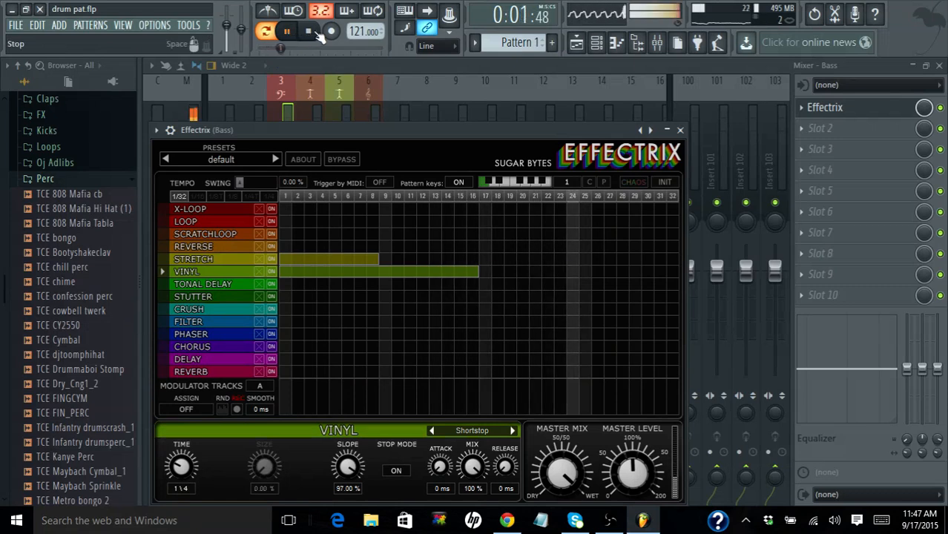
click(314, 33)
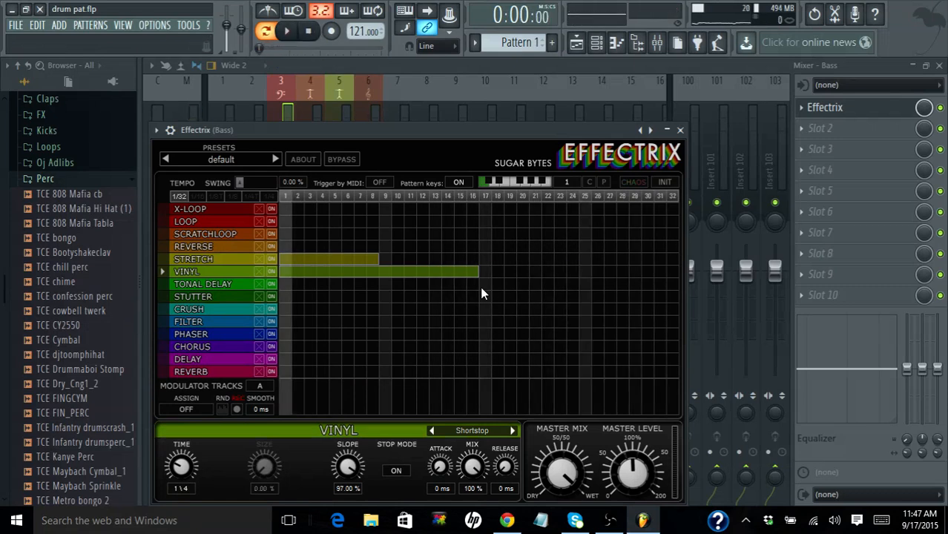
- Try shortening the Vinyl block to end at step 8, and audition the pattern
drag(477, 272, 376, 275)
click(286, 31)
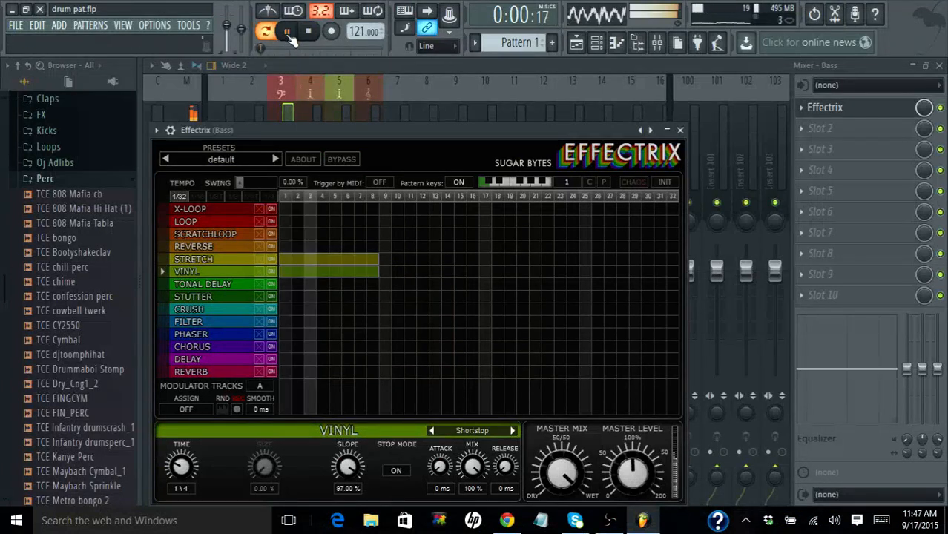
click(308, 32)
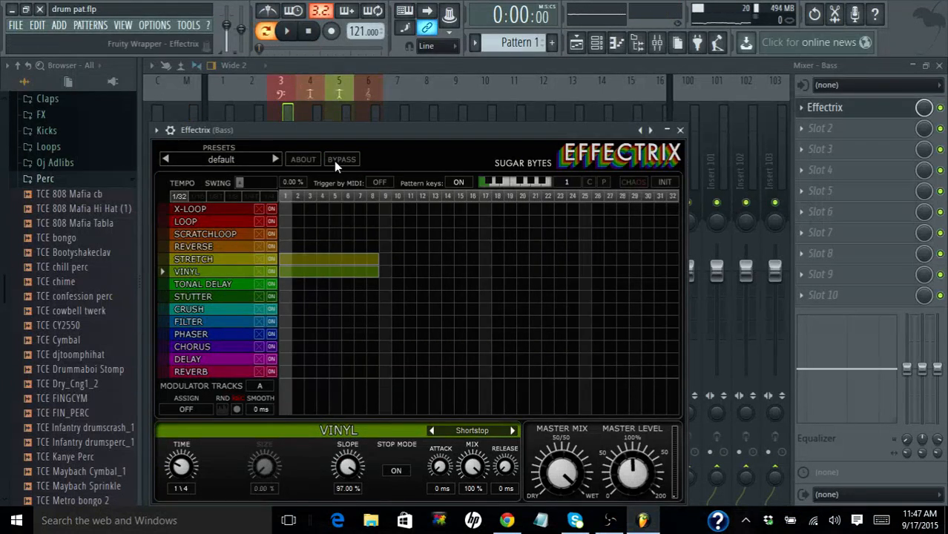
- Extend the Vinyl block to step 14, set the Effectrix sequencer tempo to 1/4, and audition the pattern
drag(378, 273, 453, 276)
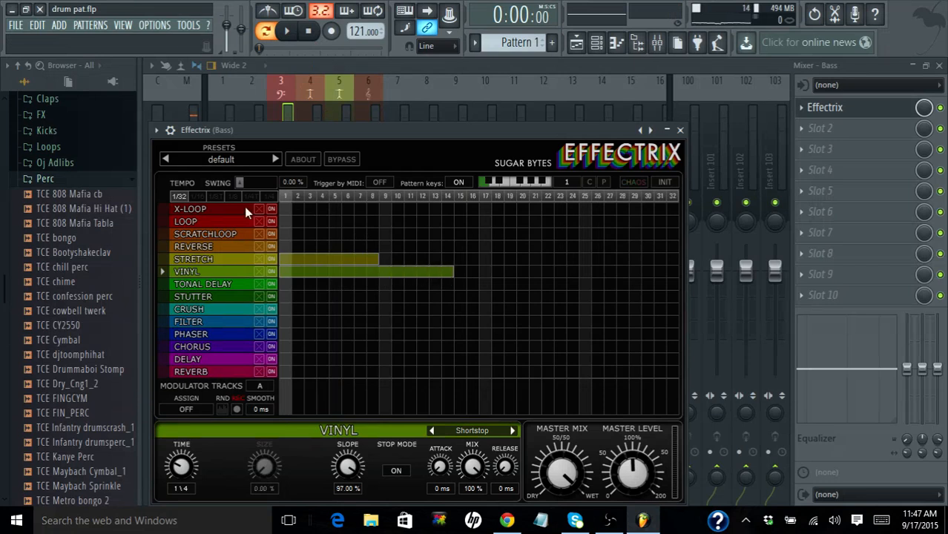
click(265, 197)
click(287, 32)
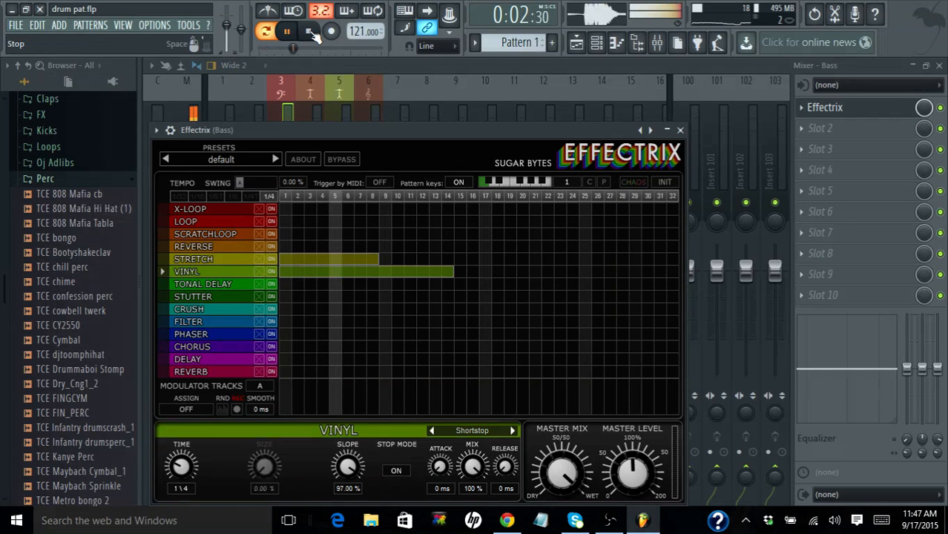
click(309, 31)
- Shorten the Vinyl and Stretch blocks to end at step 2, and start the pattern
drag(453, 272, 296, 271)
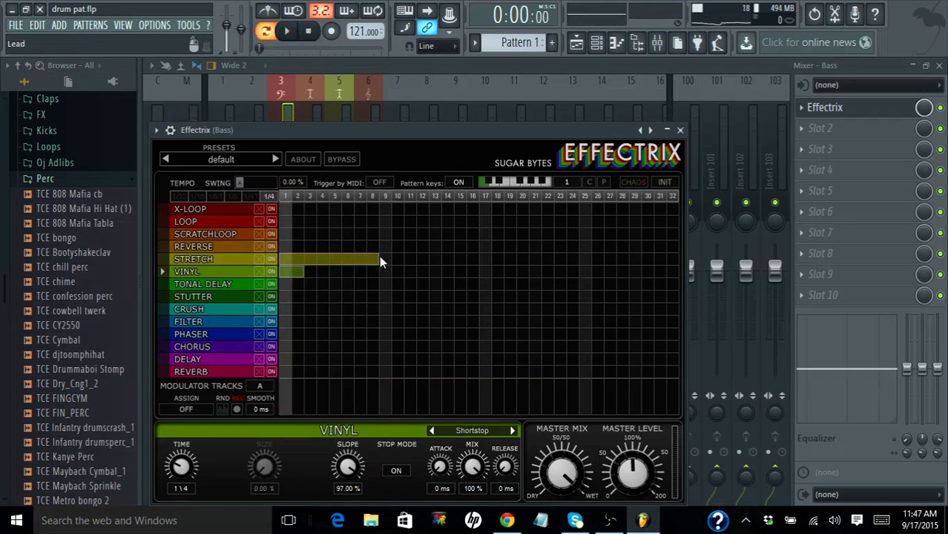
drag(379, 259, 391, 259)
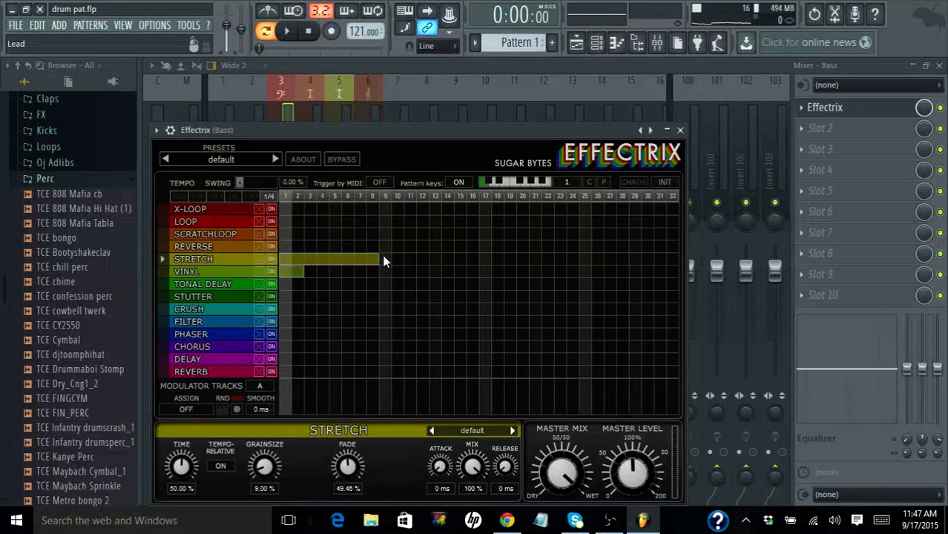
drag(378, 259, 305, 242)
click(286, 30)
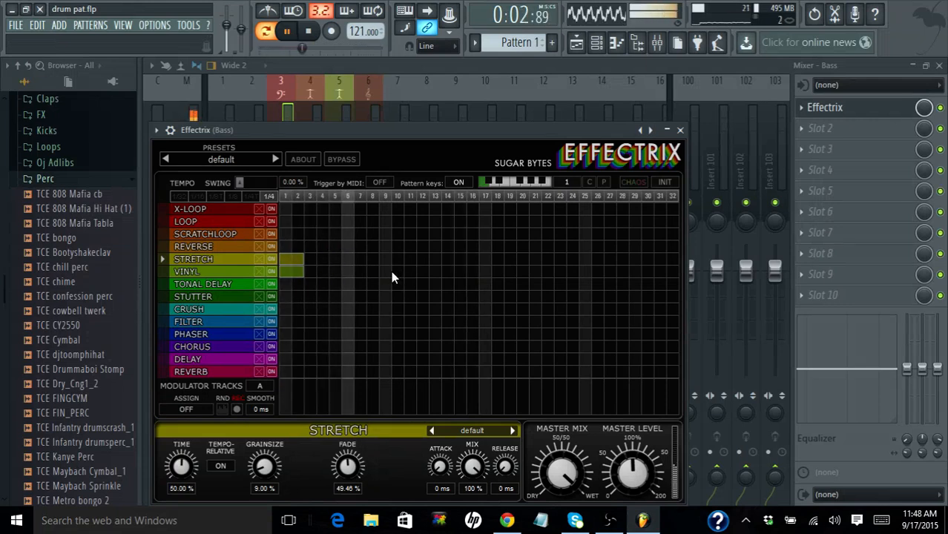
- Draw a second Vinyl block at step 9 during playback, trim it to a single step, and stop the pattern
drag(389, 273, 438, 270)
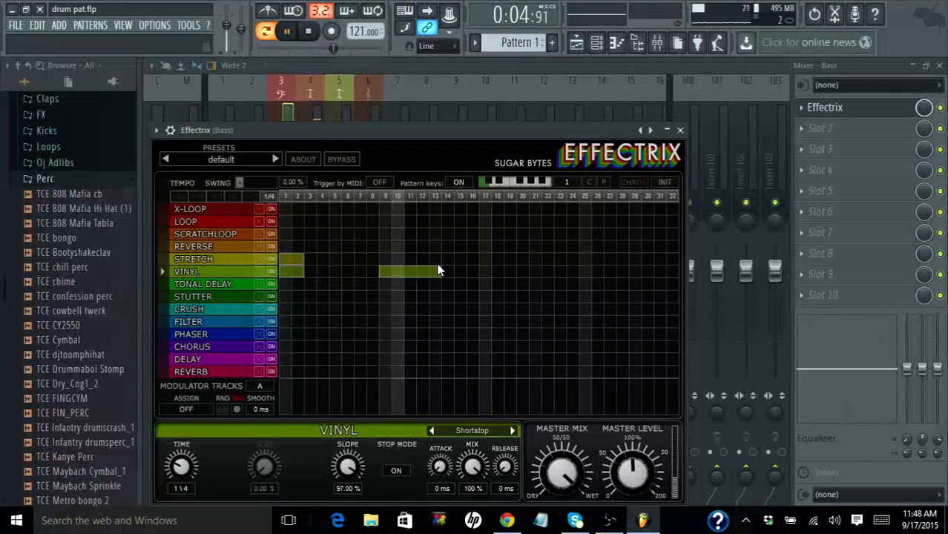
drag(436, 270, 413, 275)
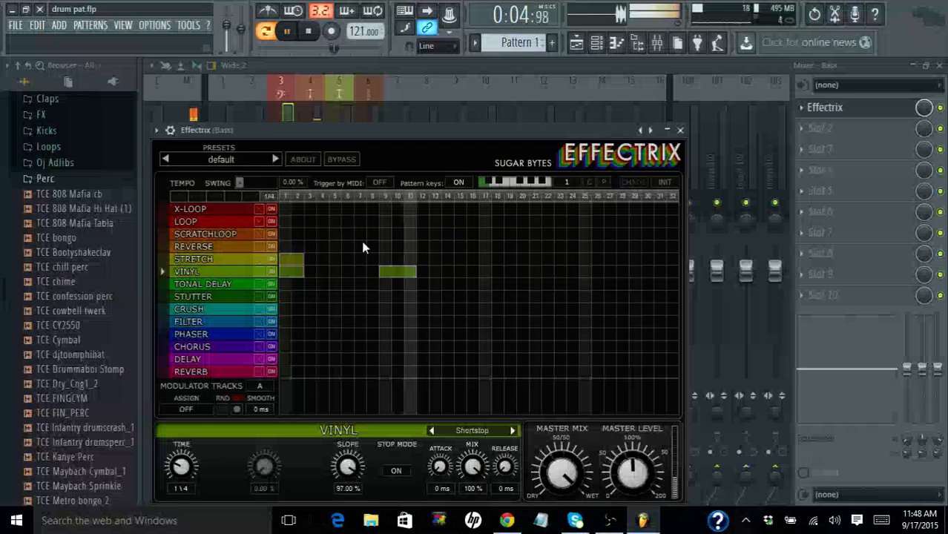
drag(413, 274, 384, 273)
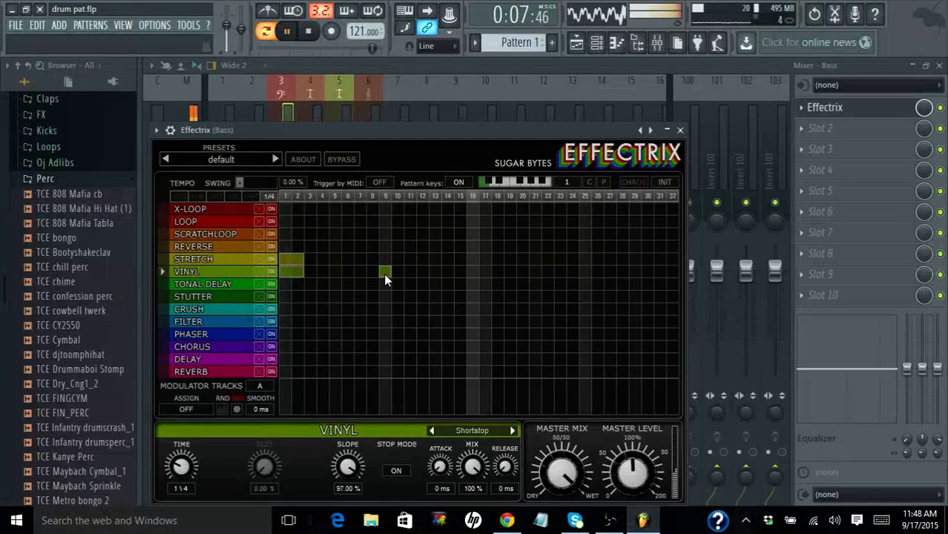
click(309, 35)
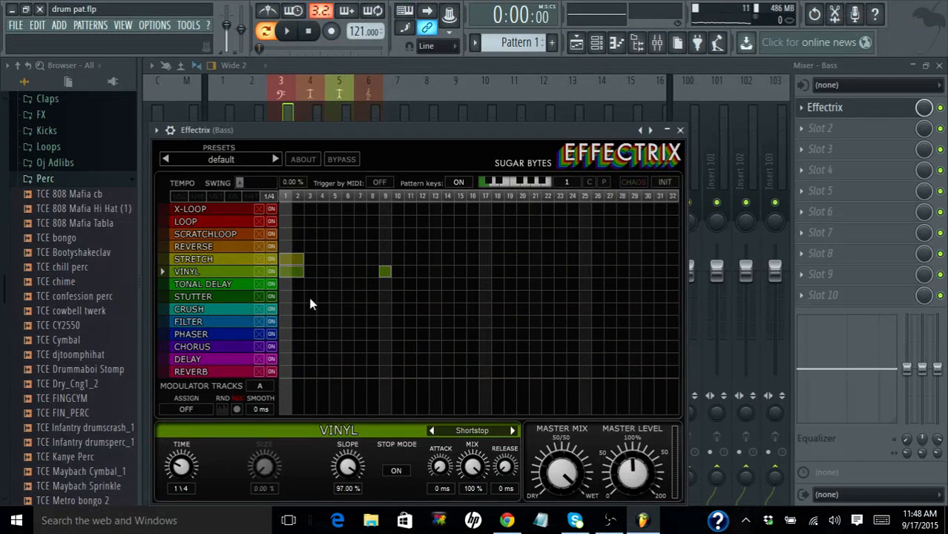
- Try a Stutter block on steps 3 to 4, and audition the pattern
drag(309, 296, 320, 294)
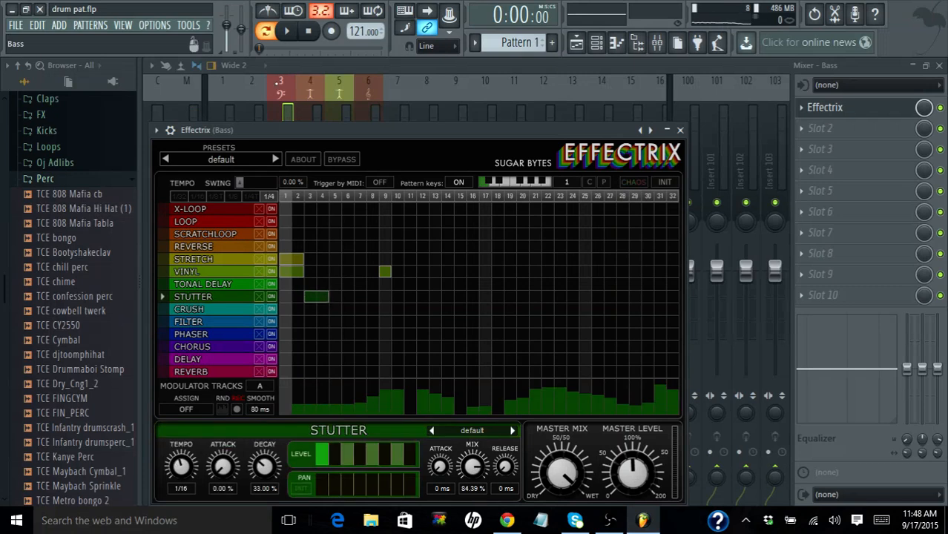
click(289, 36)
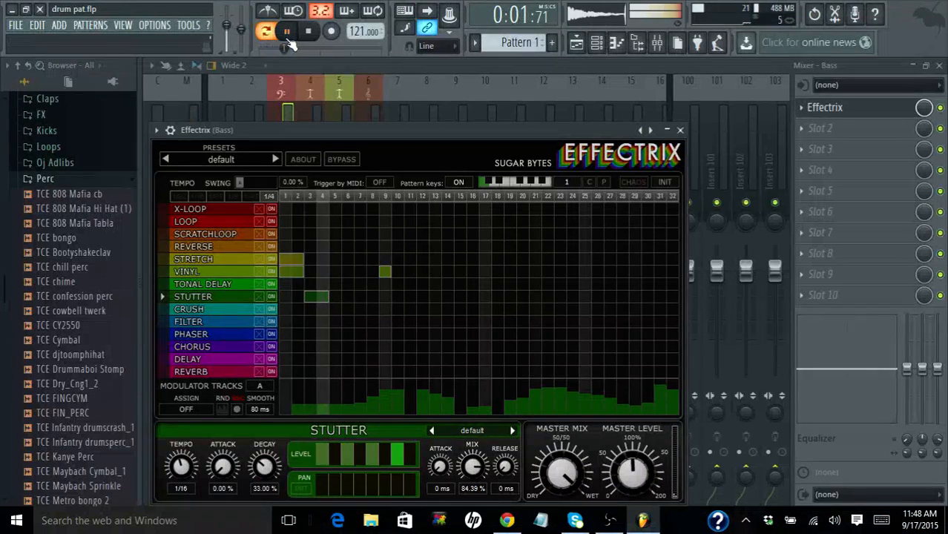
click(310, 33)
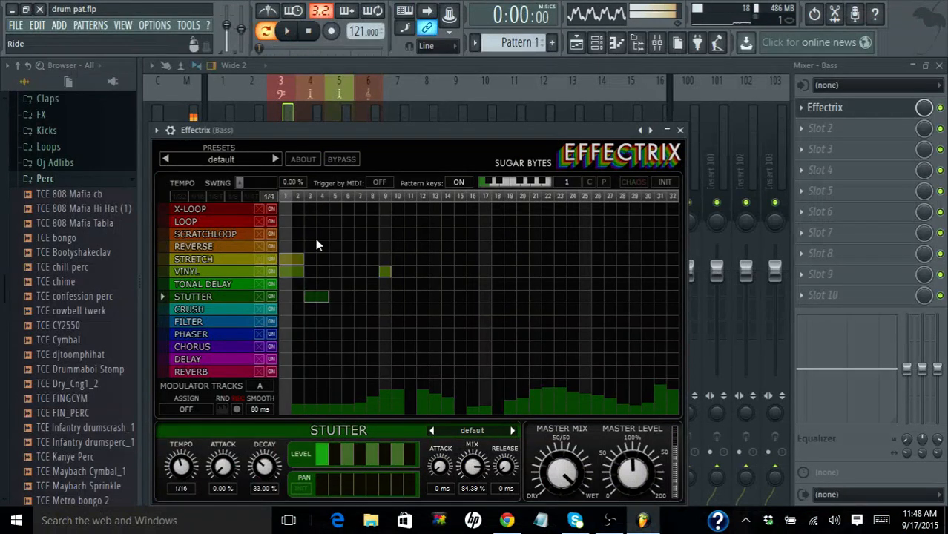
- Try the Stutter block on steps 1 to 2 instead, audition the pattern, and remove the block
mouse_move(320, 295)
mouse_down()
mouse_move(291, 296)
mouse_move(317, 297)
mouse_up()
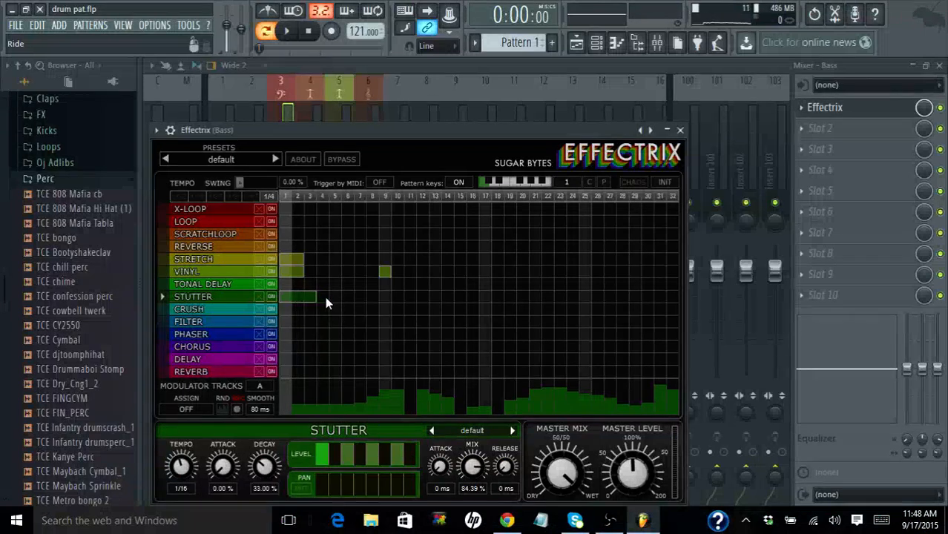
drag(313, 299, 303, 300)
click(290, 34)
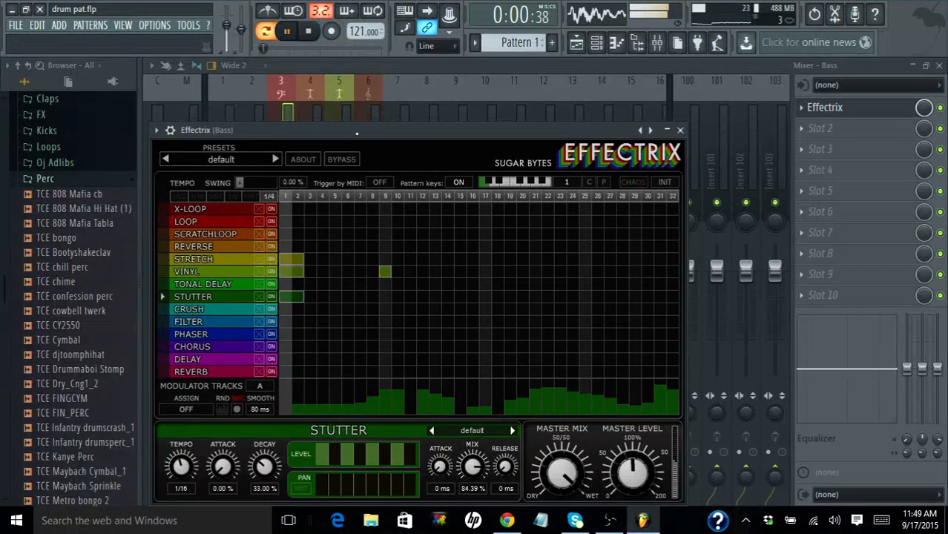
click(310, 34)
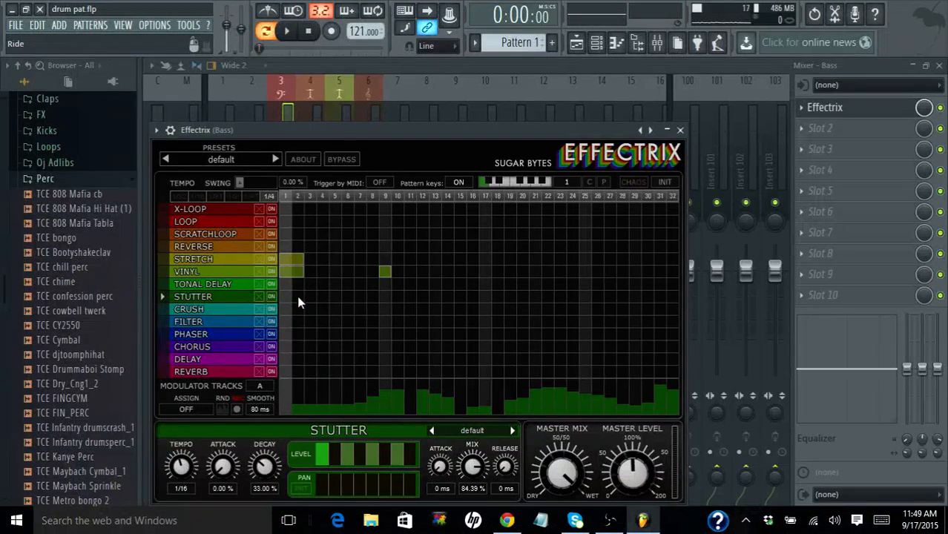
- Set the Vinyl effect's time to 1/2T
click(239, 274)
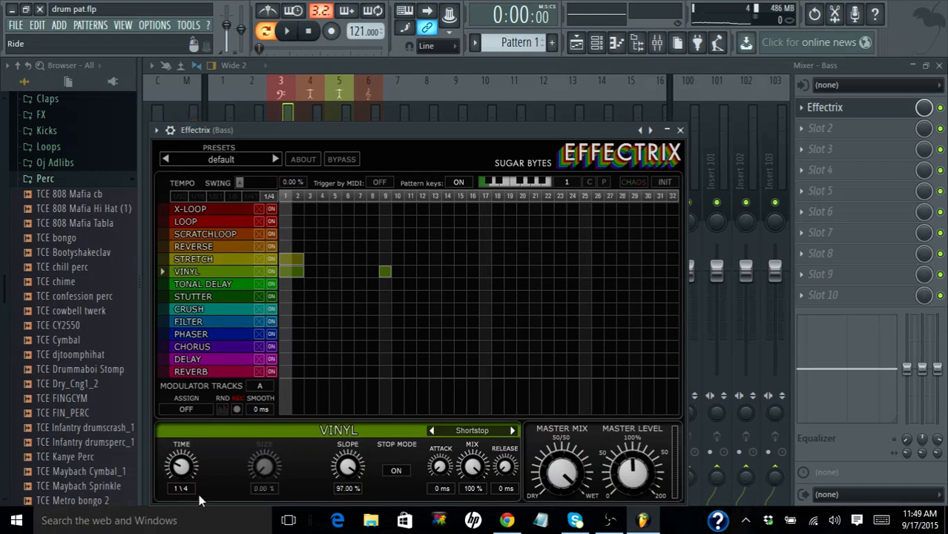
drag(181, 469, 179, 485)
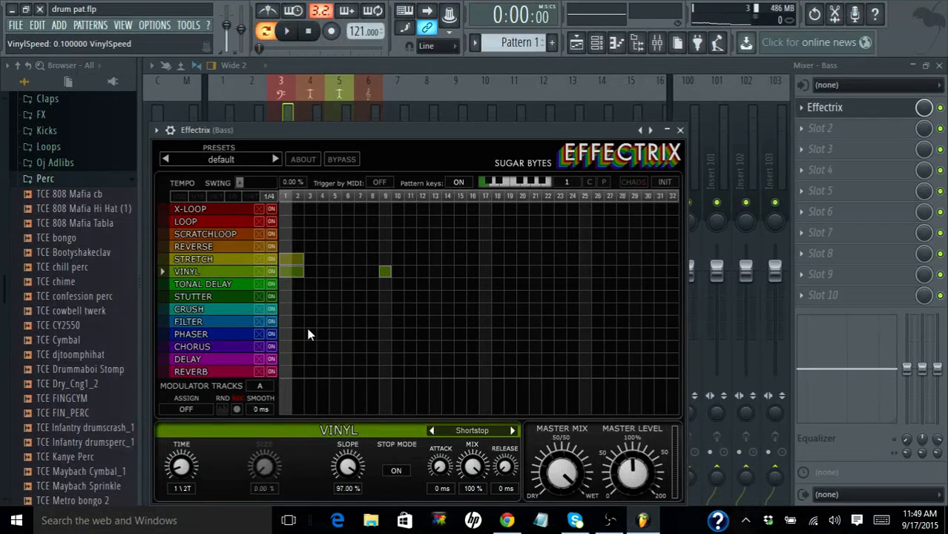
- Add Phaser and Chorus blocks on steps 1 to 2, shorten both to step 1, and play the pattern after each change
click(288, 336)
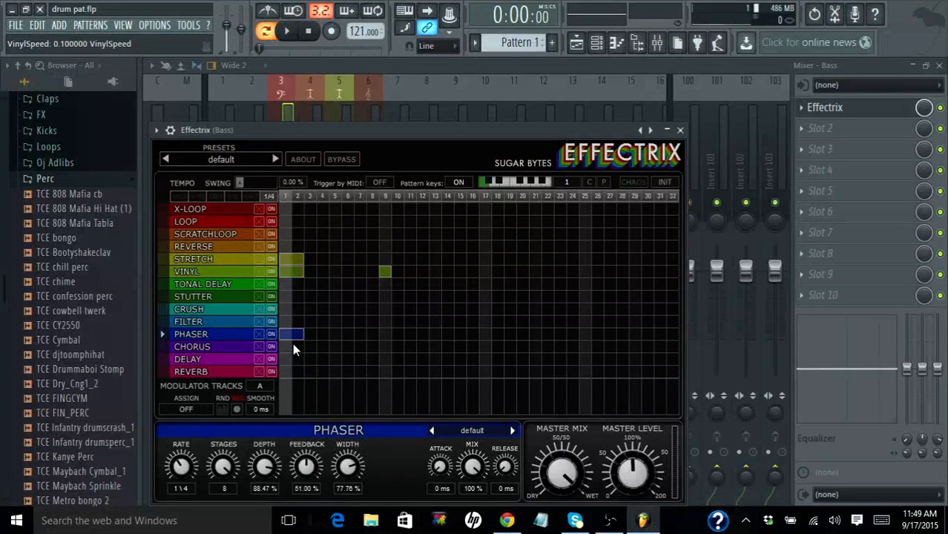
click(282, 351)
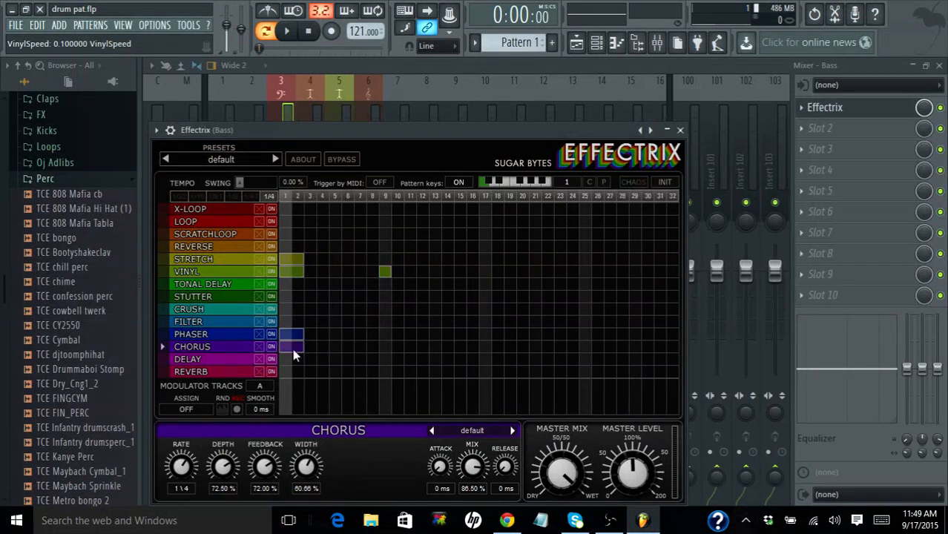
click(288, 35)
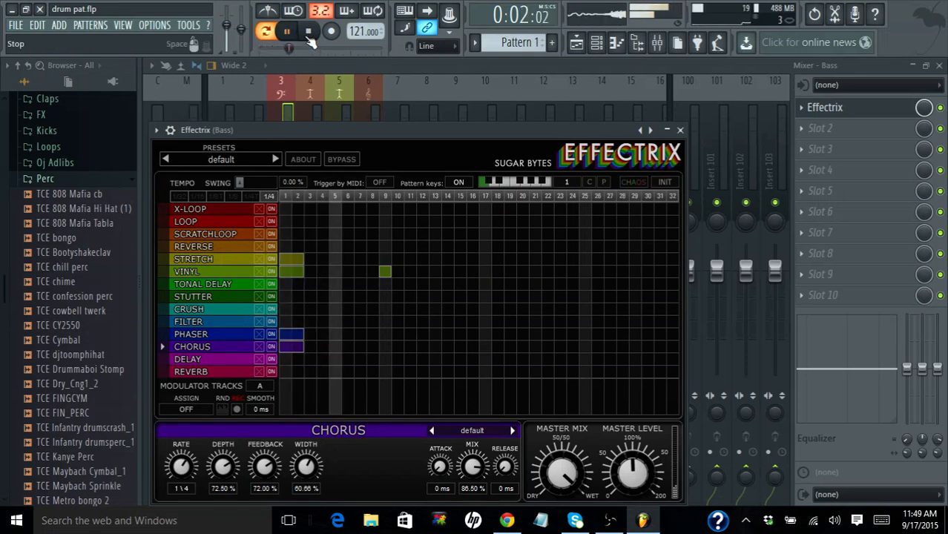
click(309, 33)
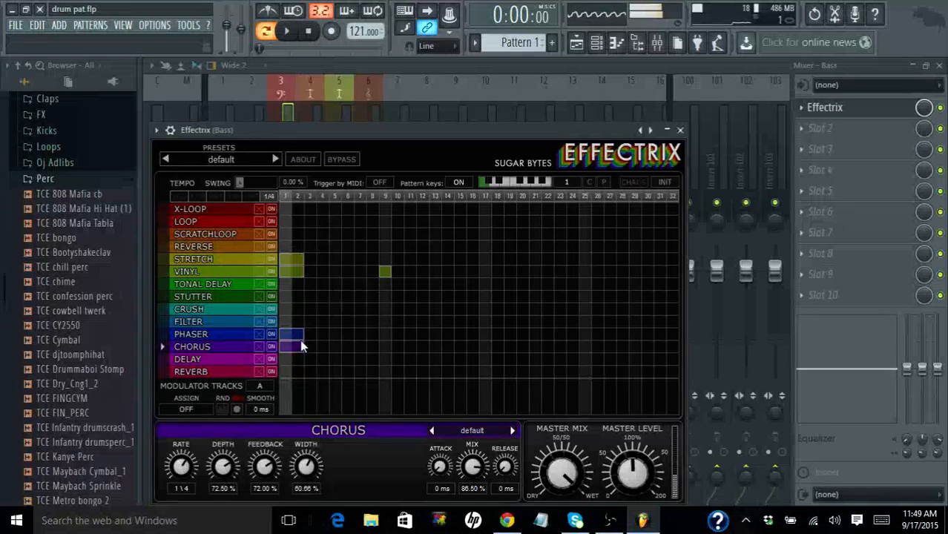
mouse_move(301, 347)
mouse_down()
mouse_move(283, 351)
mouse_move(301, 333)
mouse_move(287, 330)
mouse_up()
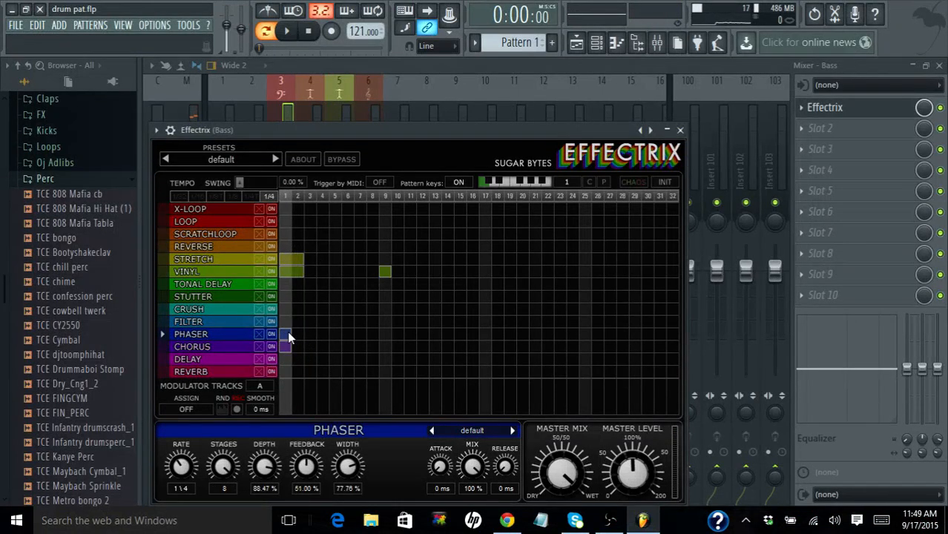
click(288, 35)
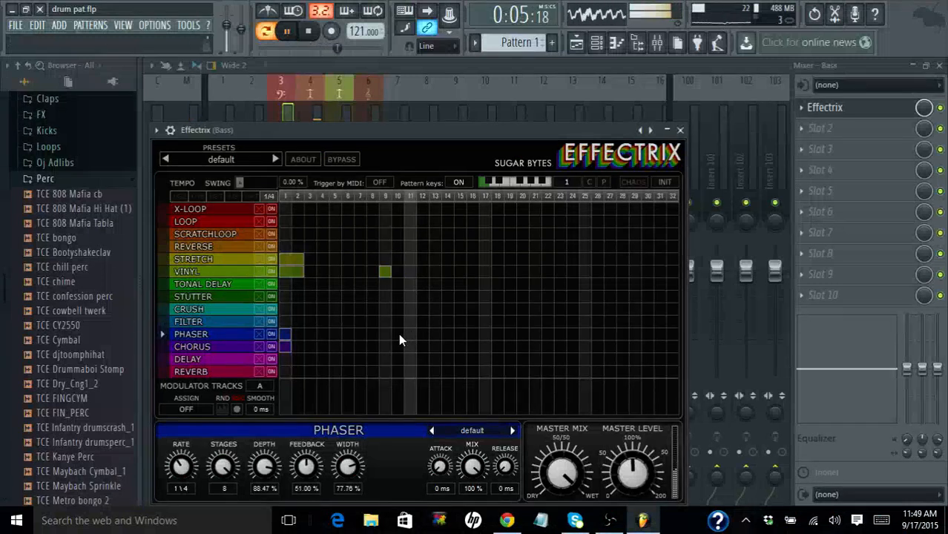
- Add a Phaser block on steps 14 to 17 and a Chorus block on steps 14 to 15, stop playback, and return to the mixer
drag(448, 335, 482, 332)
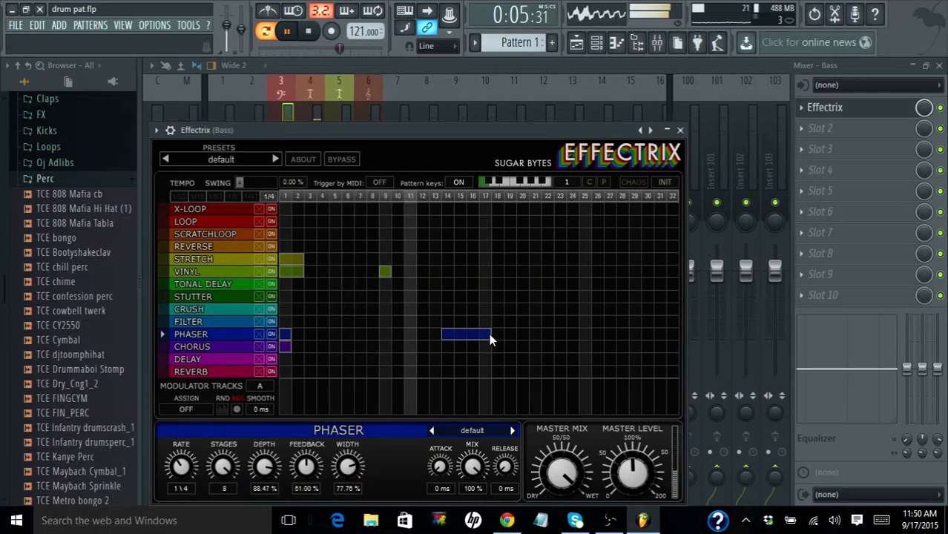
click(449, 347)
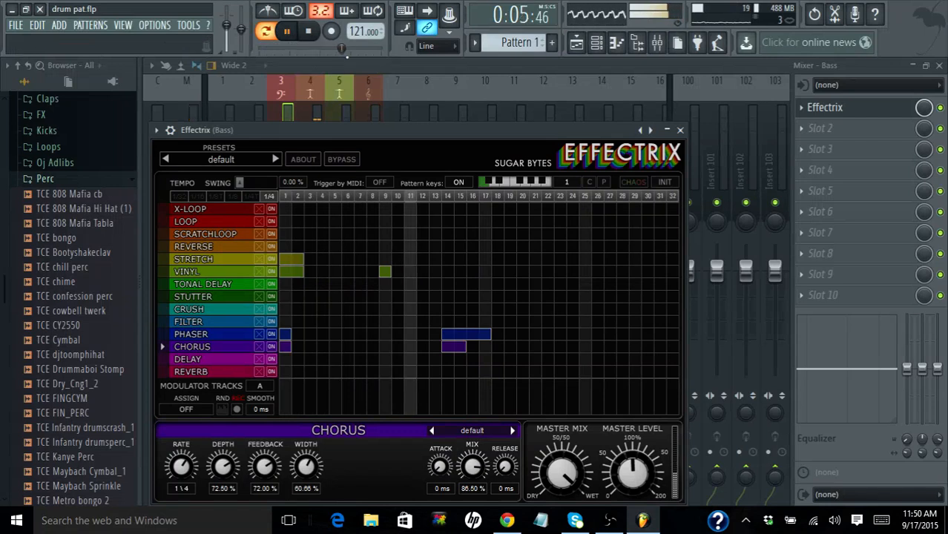
click(308, 32)
click(362, 71)
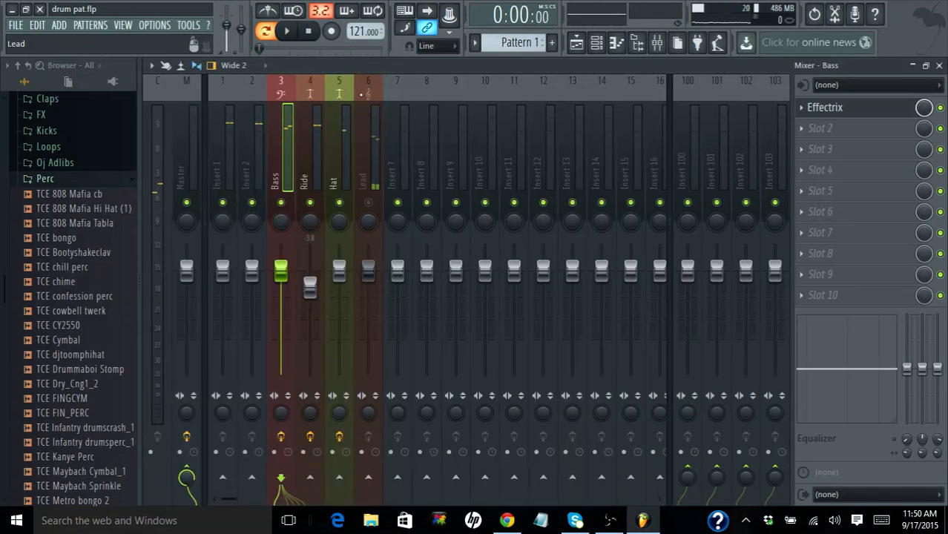
- Unmute the Lead mixer track, audition the pattern, and stop playback
click(369, 203)
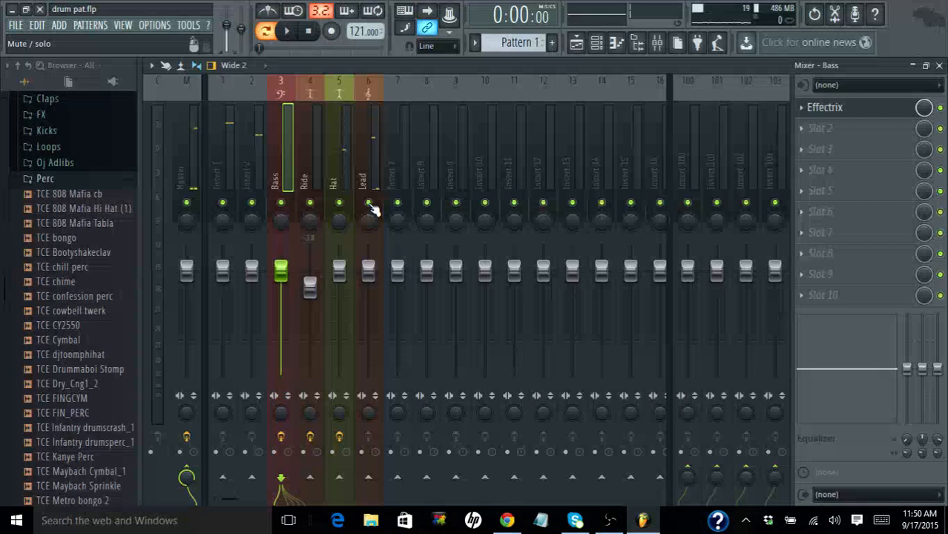
click(294, 41)
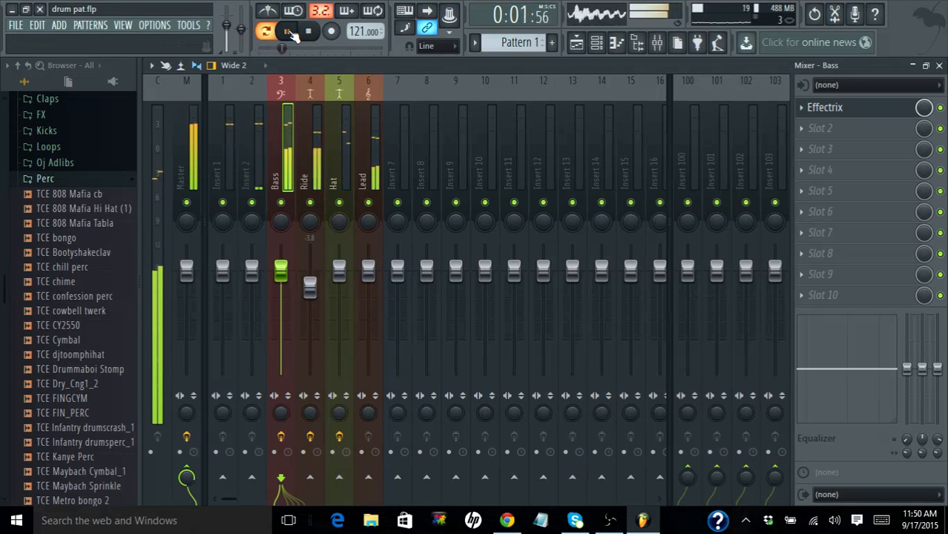
click(308, 31)
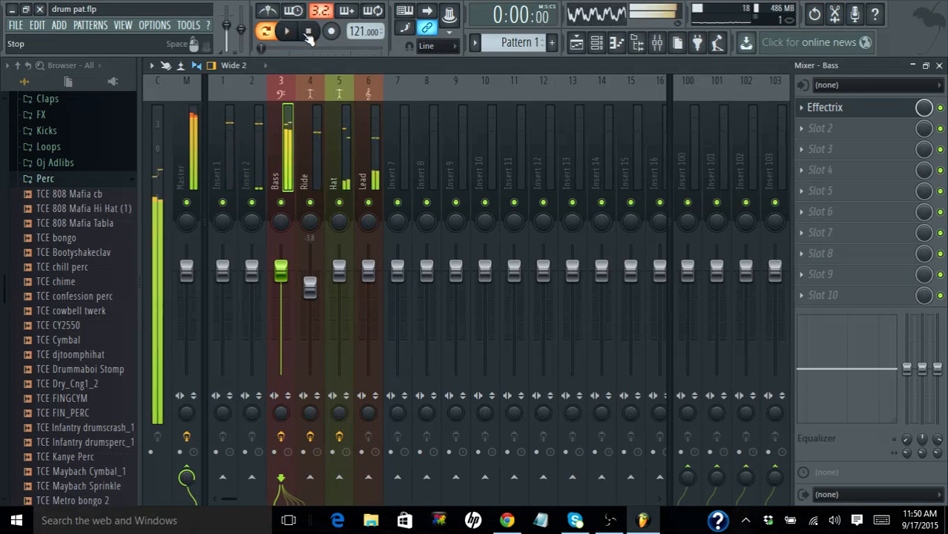
- Set the Vinyl effect's mix to 49% in the bass track's Effectrix and play the pattern
click(866, 107)
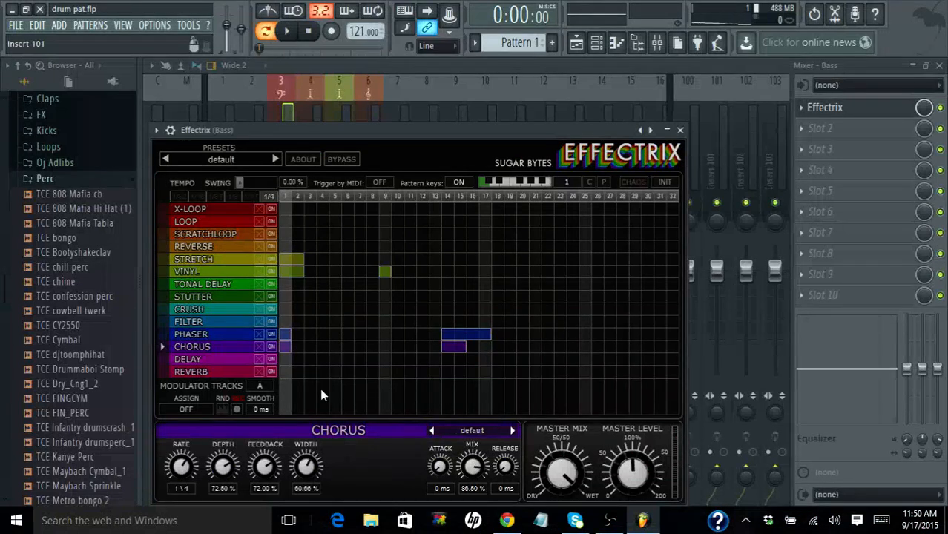
click(222, 274)
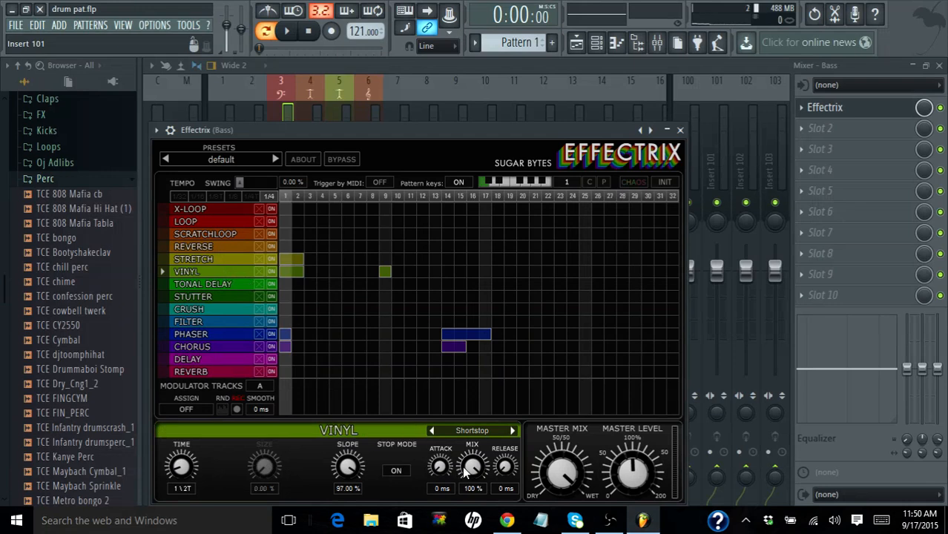
drag(474, 467, 480, 466)
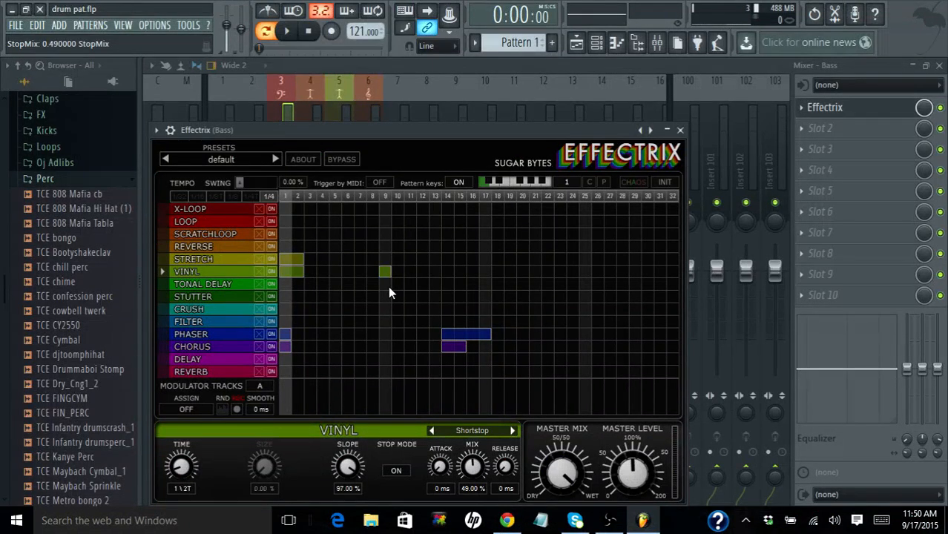
click(295, 32)
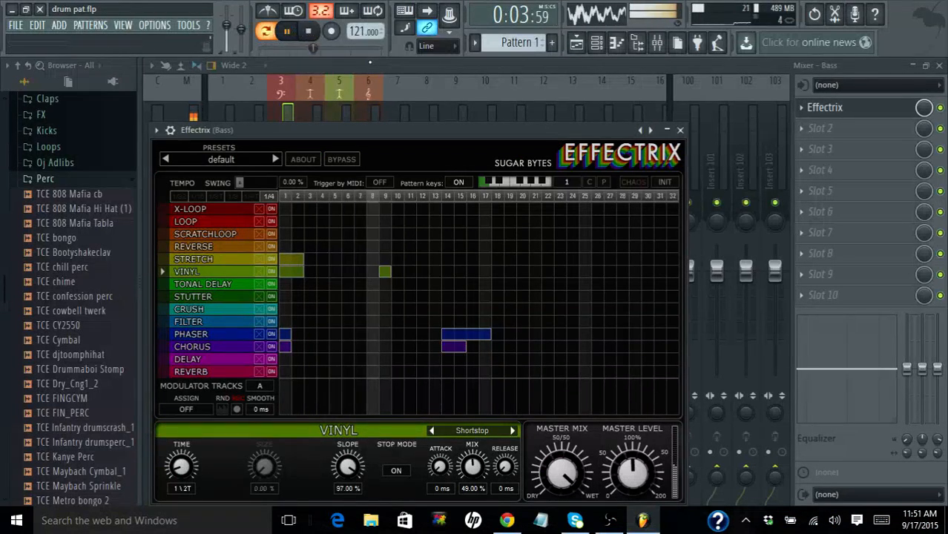
- Lower the Lead mixer track's level to -3.0 dB during playback and stop the pattern
click(371, 64)
drag(374, 271, 371, 290)
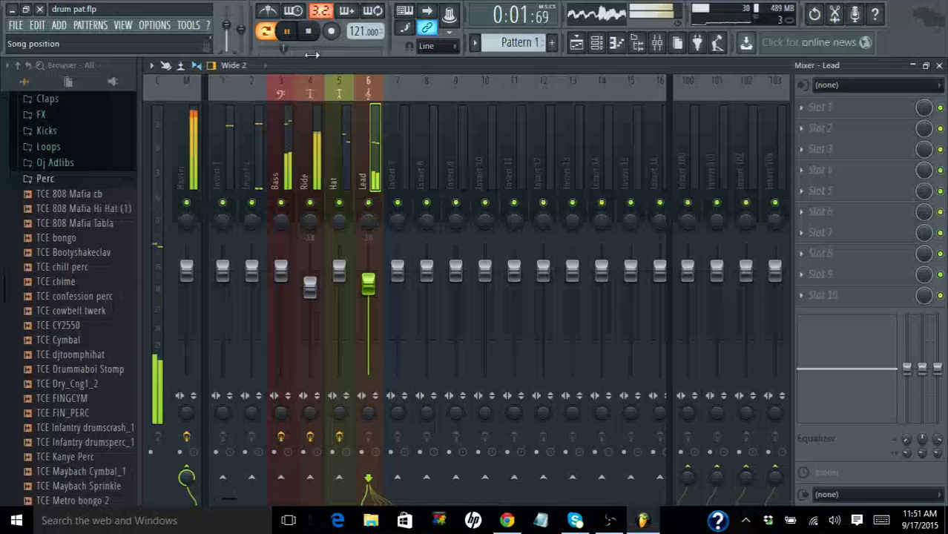
key(space)
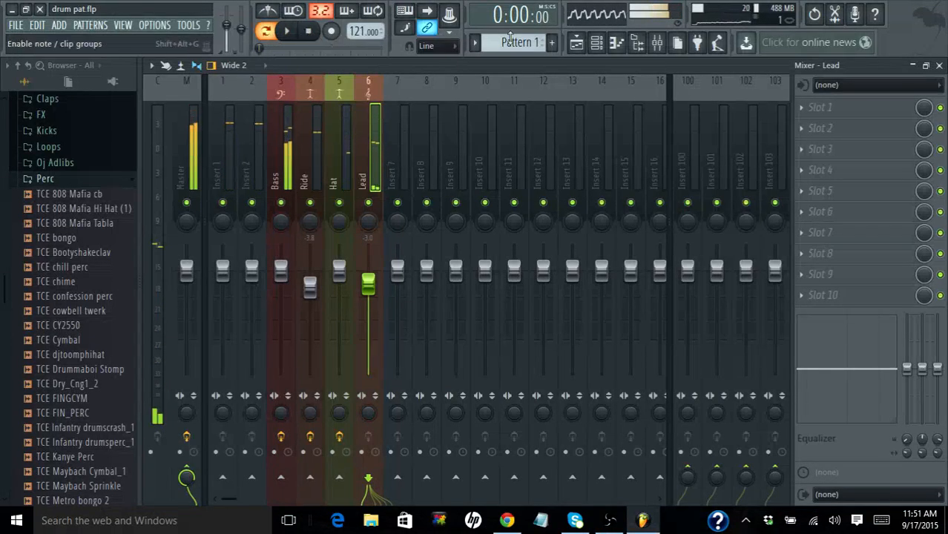
- Close the mixer, bring the channel rack forward, and clone the TCE SonDigital Bass 3 channel
click(939, 65)
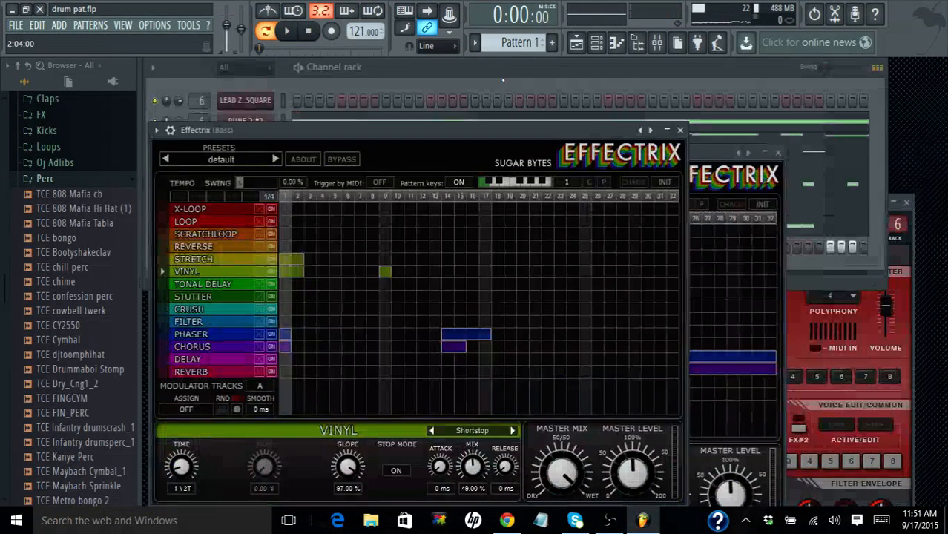
click(503, 79)
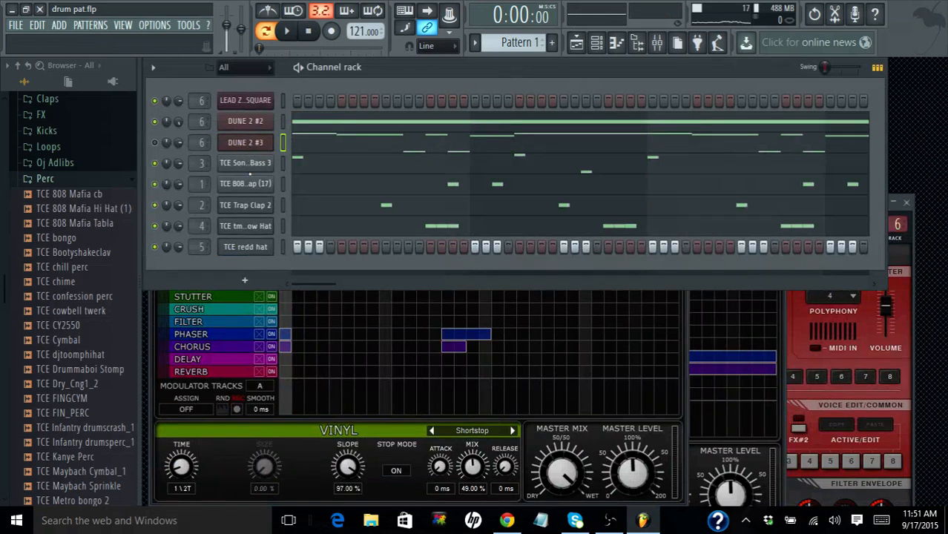
right_click(251, 163)
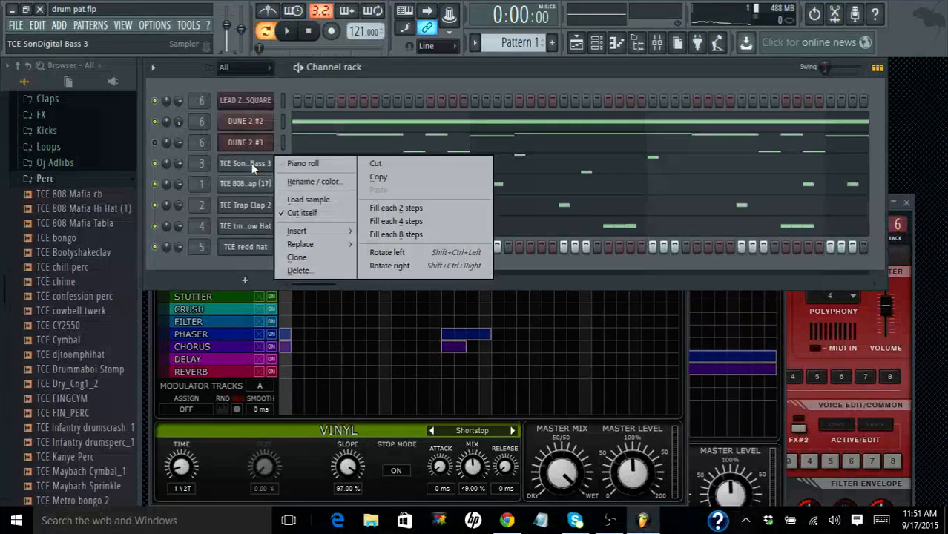
click(297, 258)
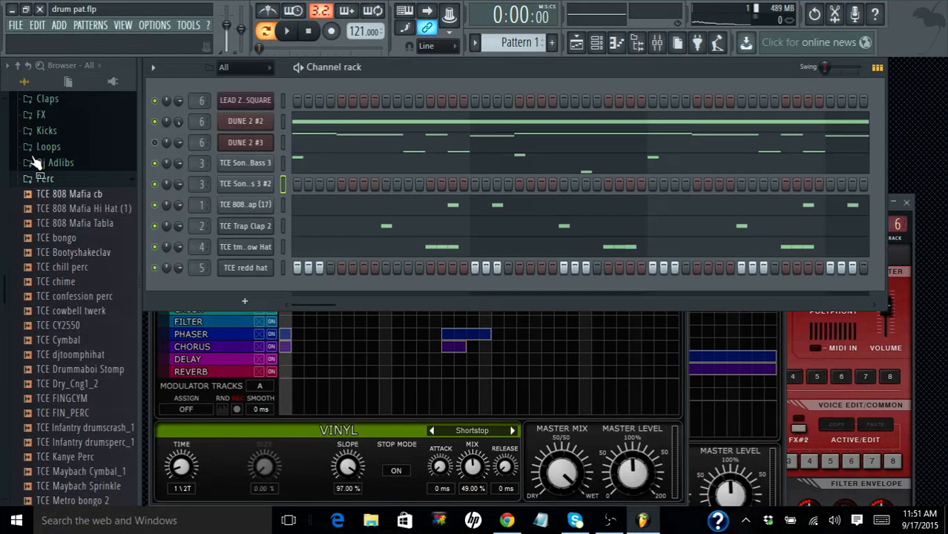
- Load the TCE Metro Kick sample from the Trap Camp Drumkit's Kicks folder into the cloned bass channel
click(57, 132)
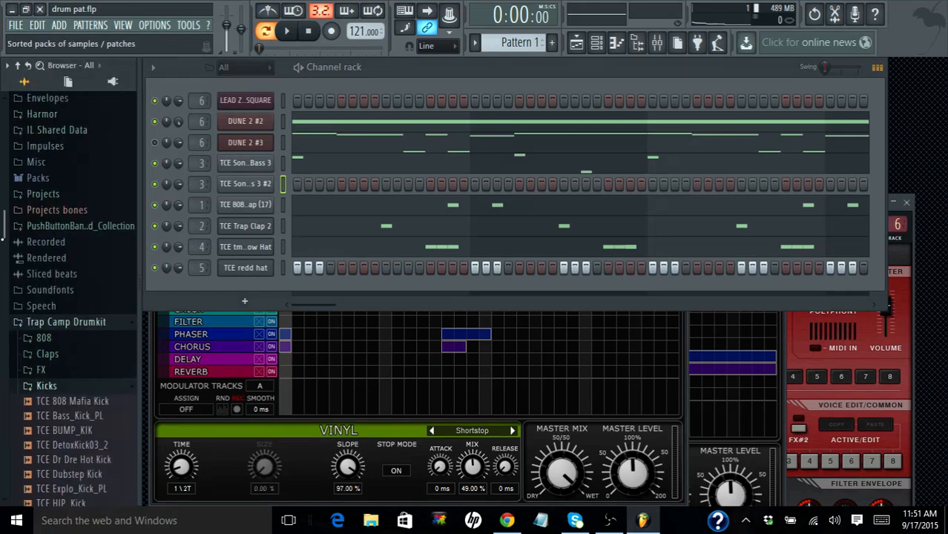
scroll(70, 297, down, 7)
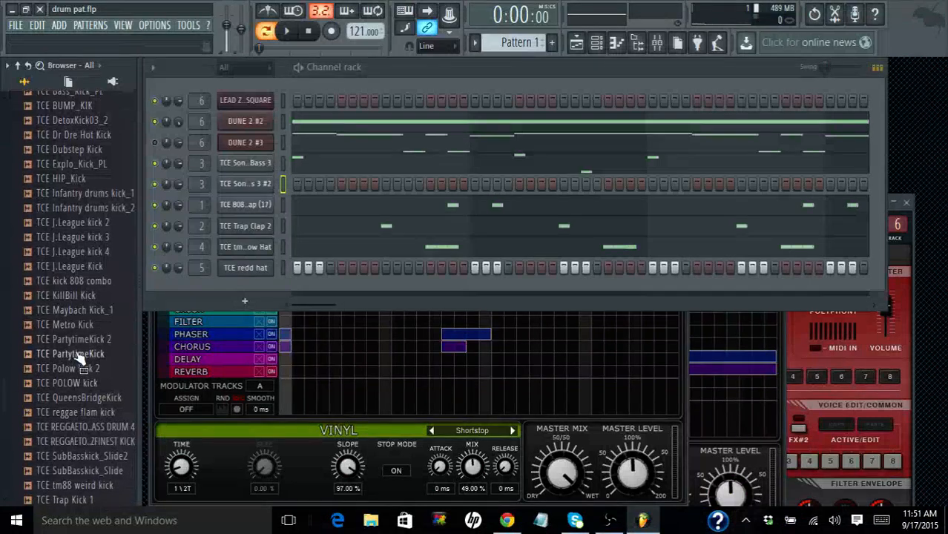
right_click(89, 330)
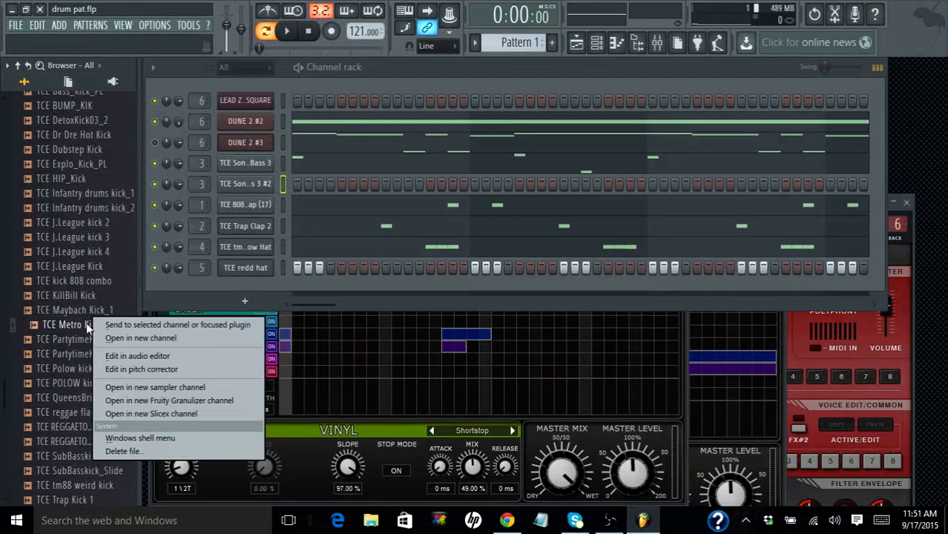
click(126, 322)
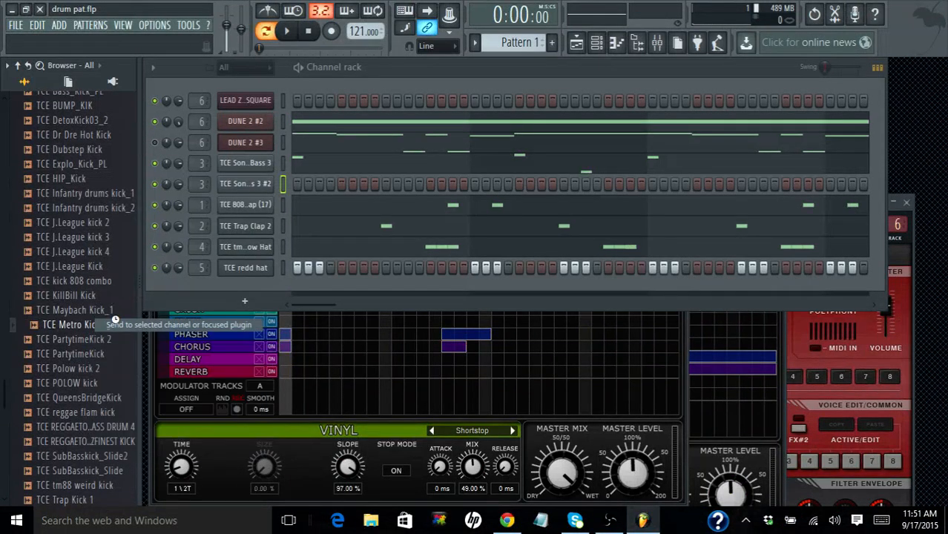
- Copy the notes of the TCE SonDigital Bass 3 channel into the TCE Metro Kick channel
right_click(237, 165)
click(382, 178)
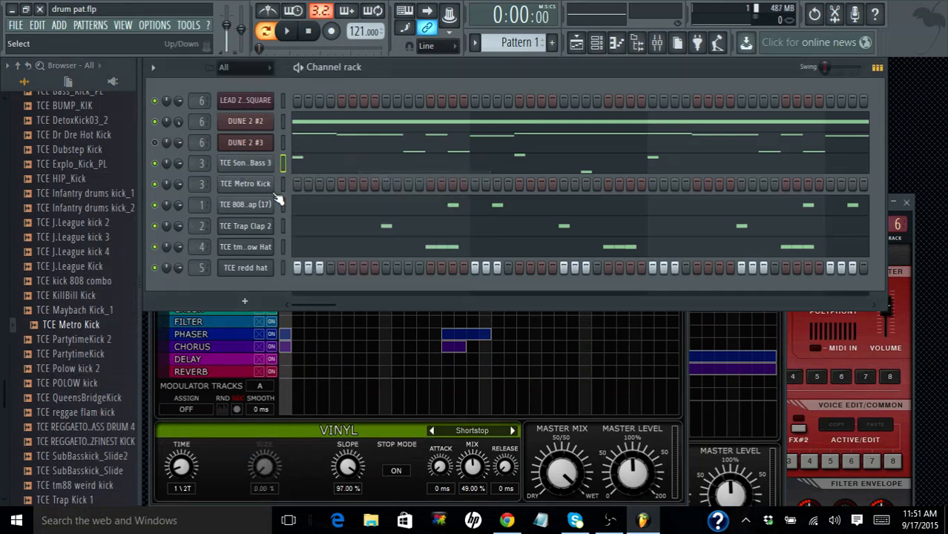
right_click(257, 185)
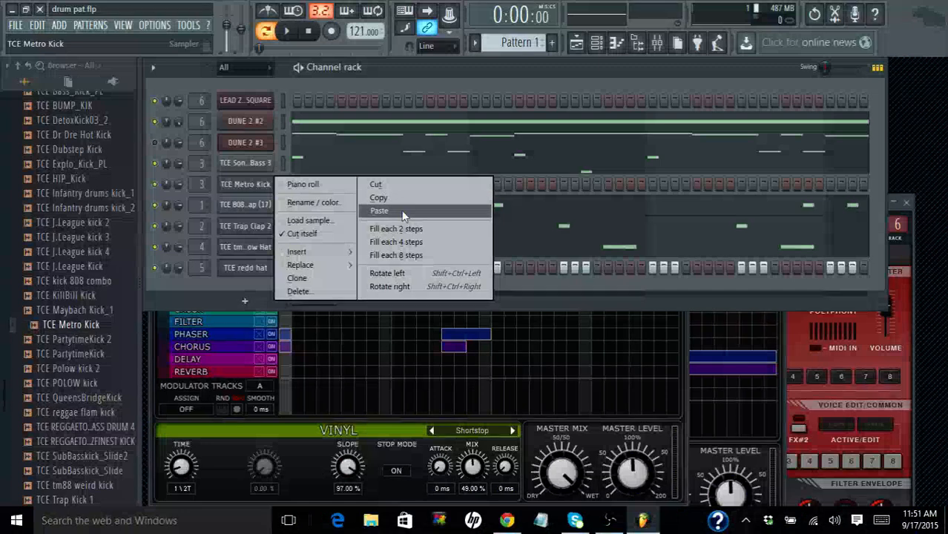
click(379, 211)
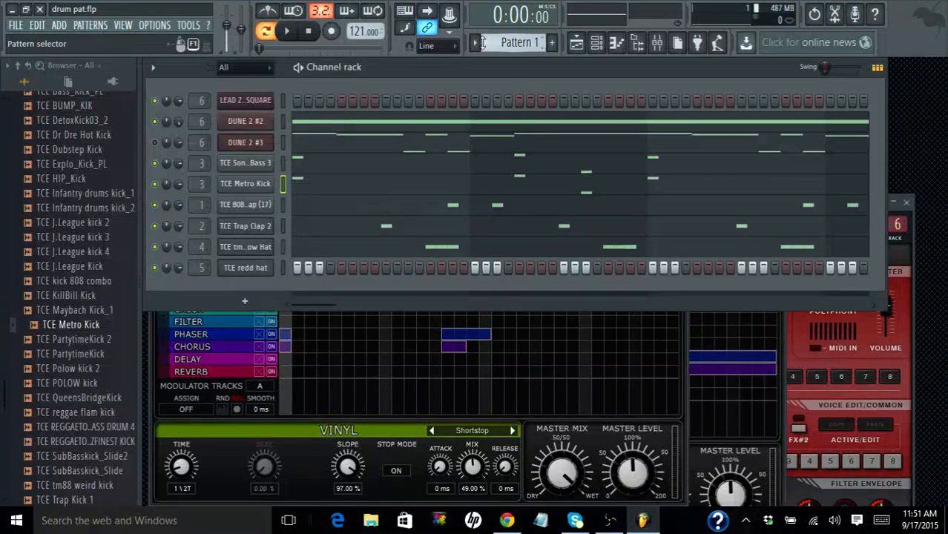
- Lower the TCE Metro Kick channel's volume while the pattern plays, and stop playback
click(287, 32)
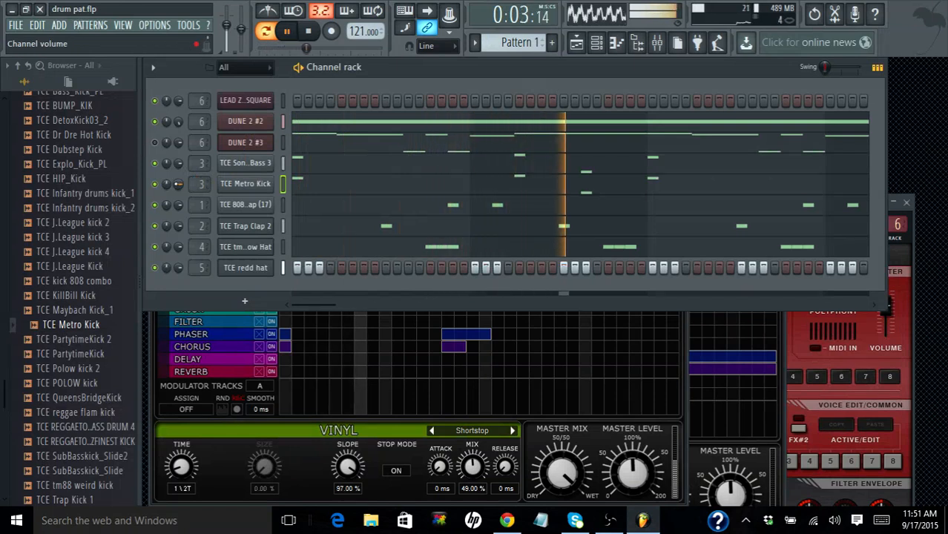
drag(178, 184, 178, 214)
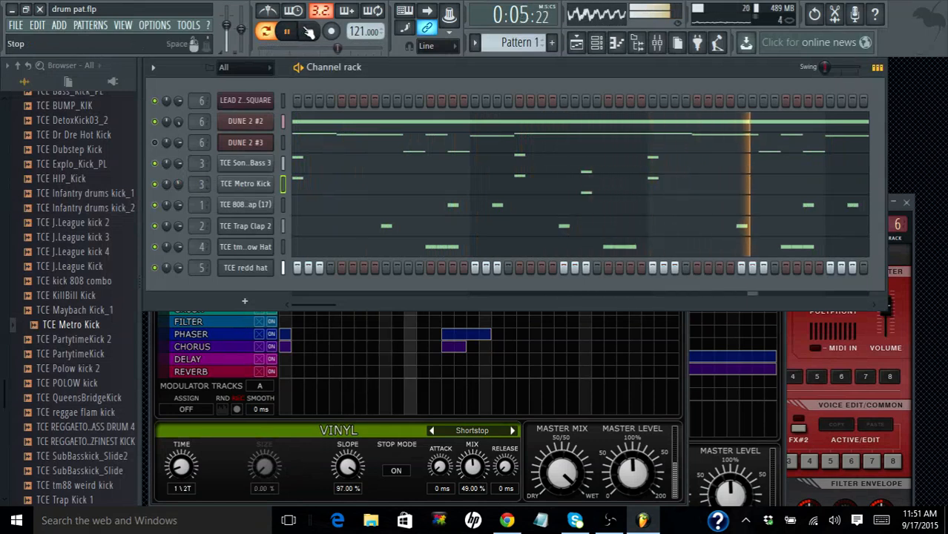
key(space)
- Route the TCE Metro Kick channel to mixer track 7 and audition the pattern
scroll(201, 183, up, 2)
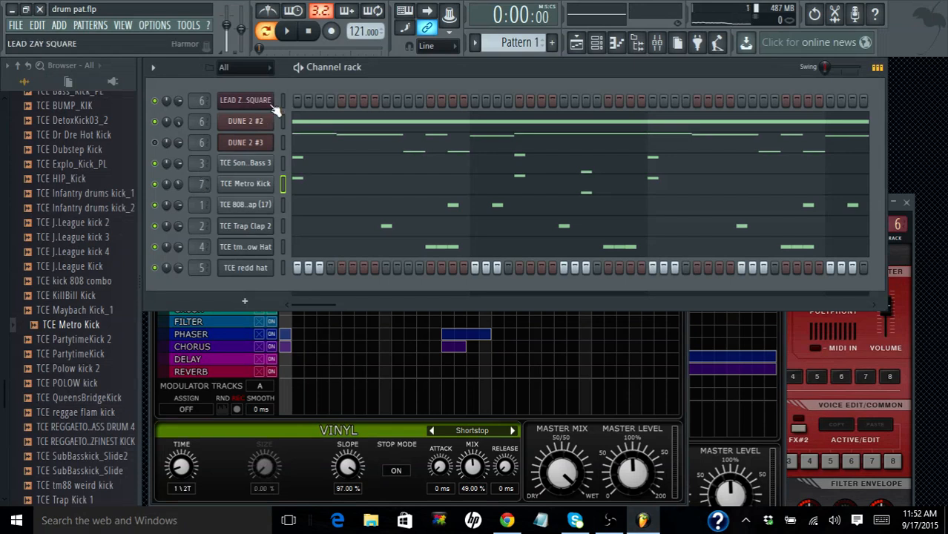
click(290, 32)
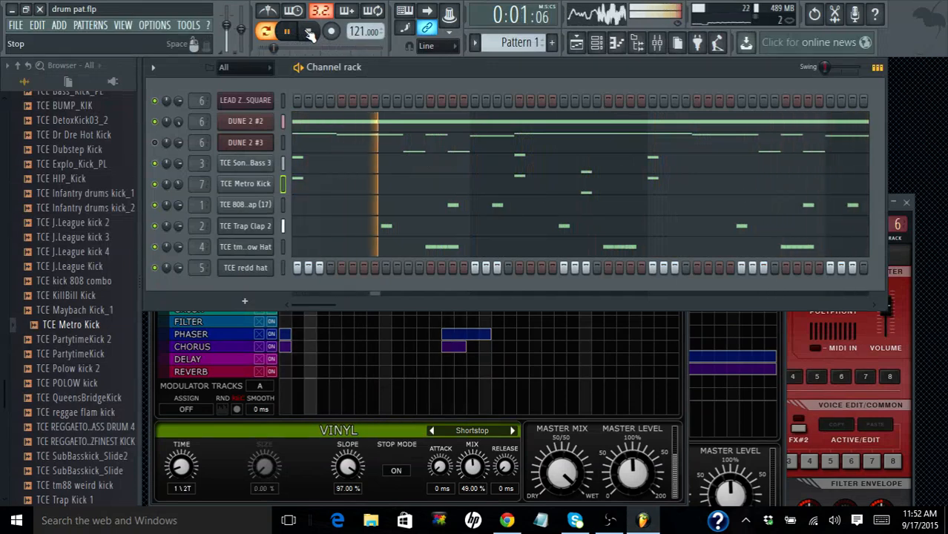
click(310, 33)
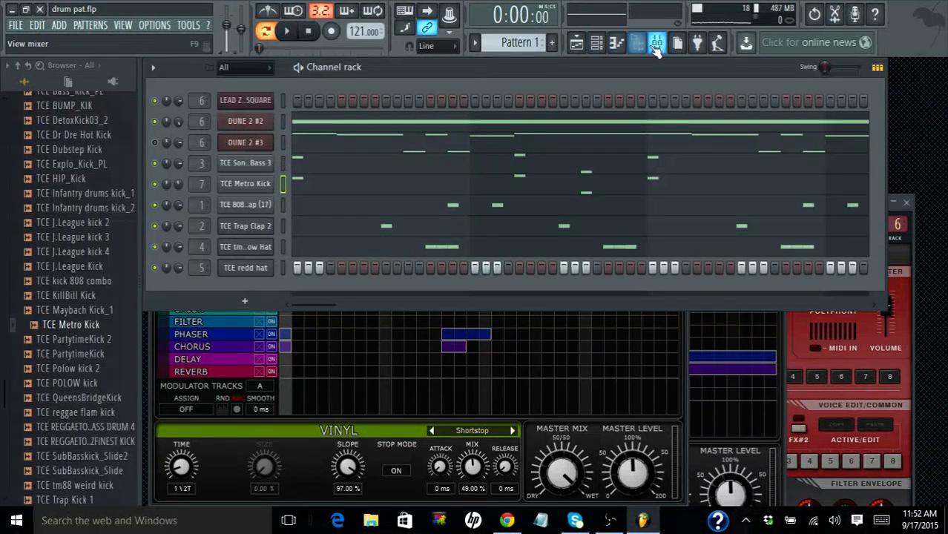
- Switch the Vinyl effect in the bass mixer track's Effectrix to the Slow Stop preset and audition the pattern
click(657, 43)
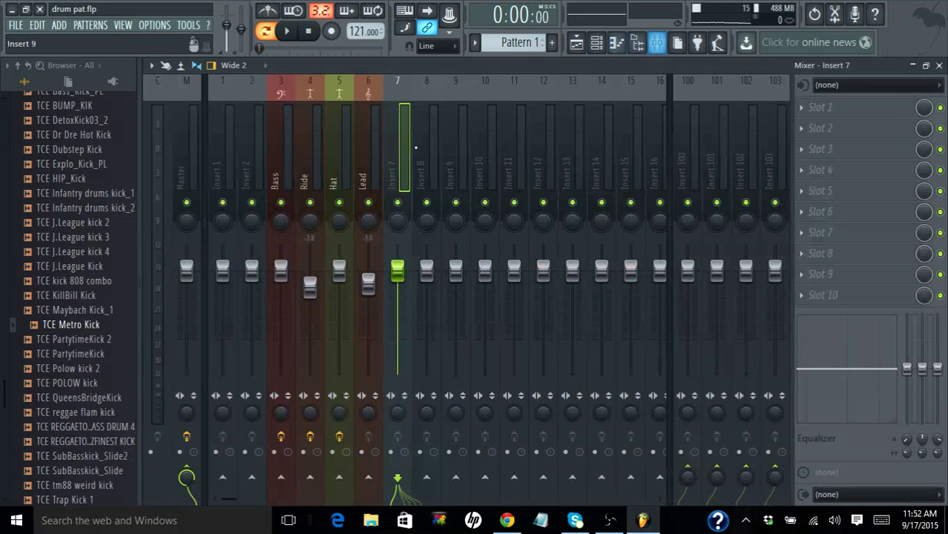
click(375, 175)
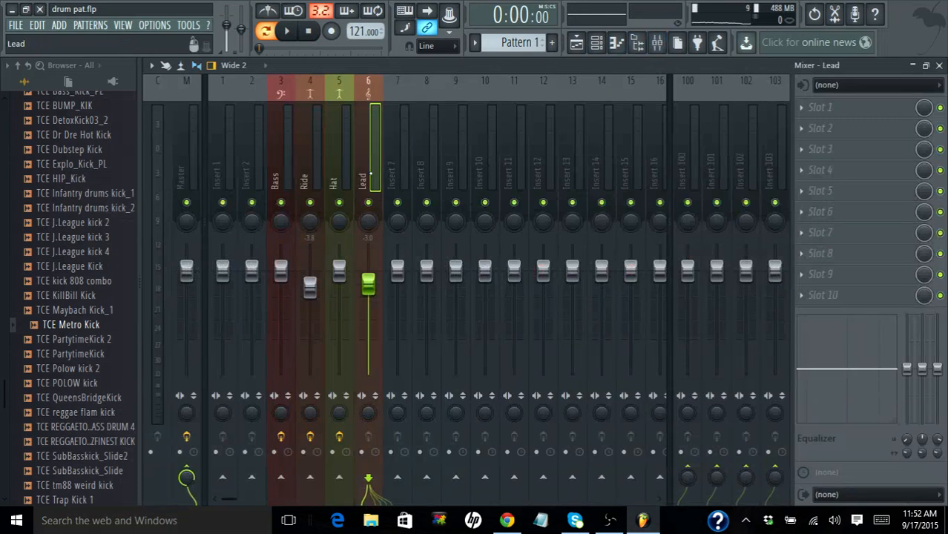
click(278, 164)
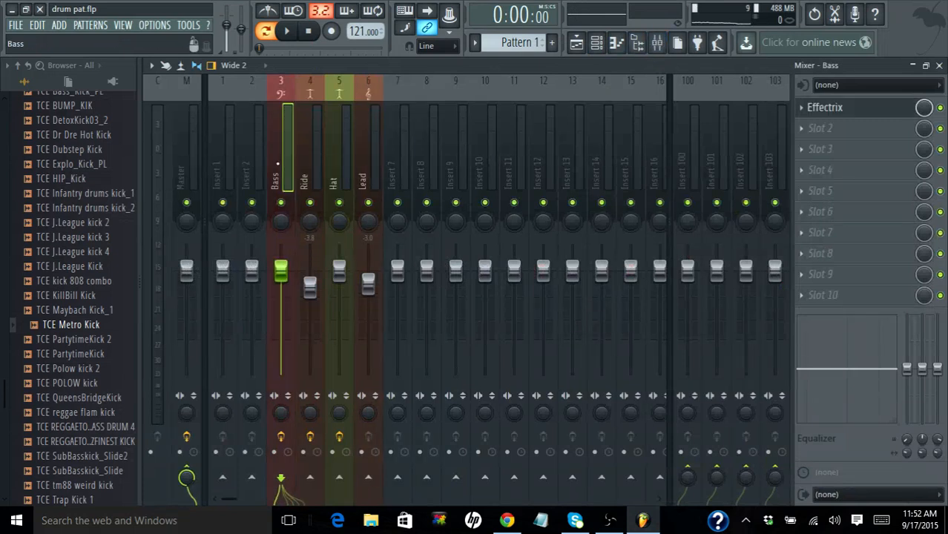
click(866, 117)
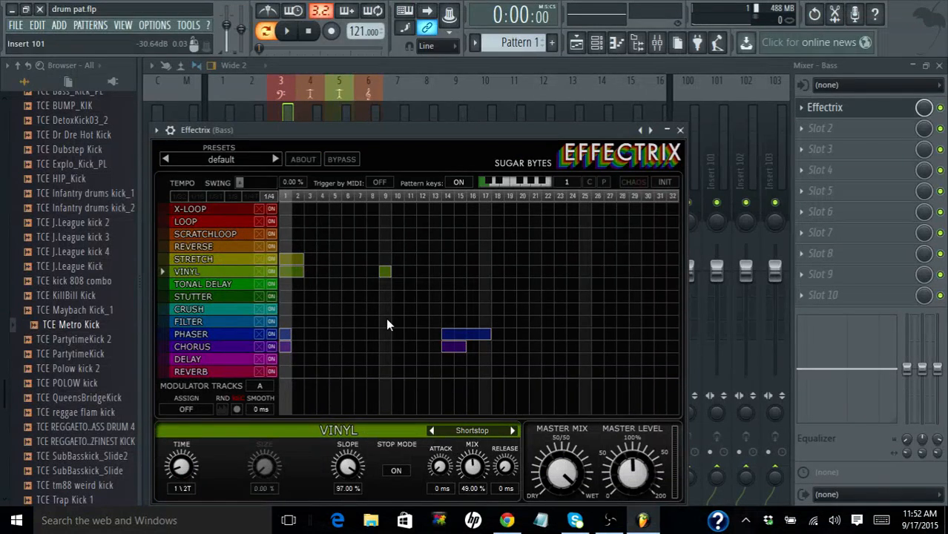
click(512, 431)
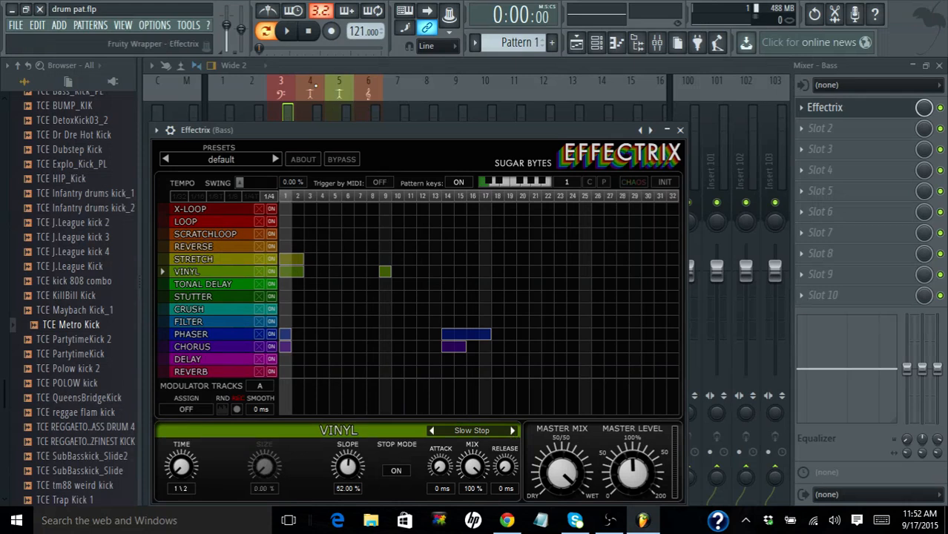
click(287, 31)
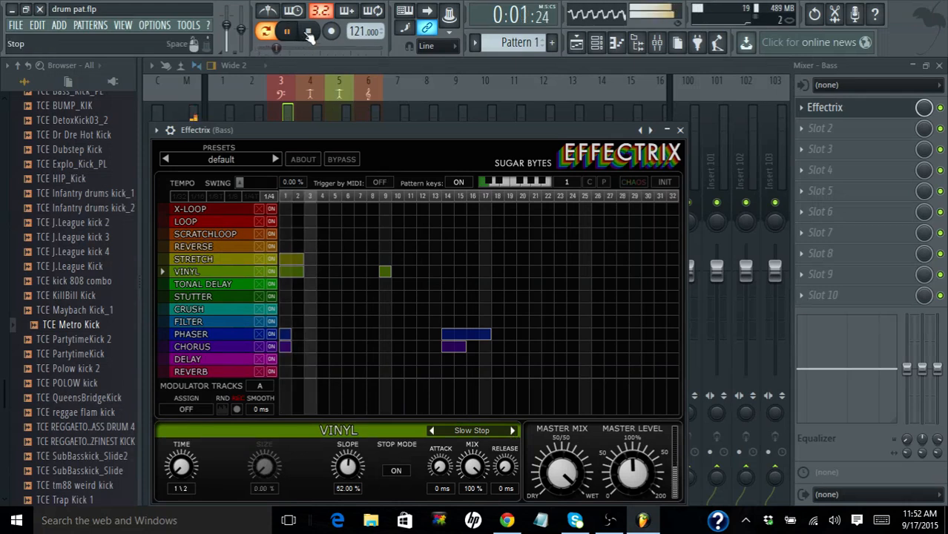
click(308, 32)
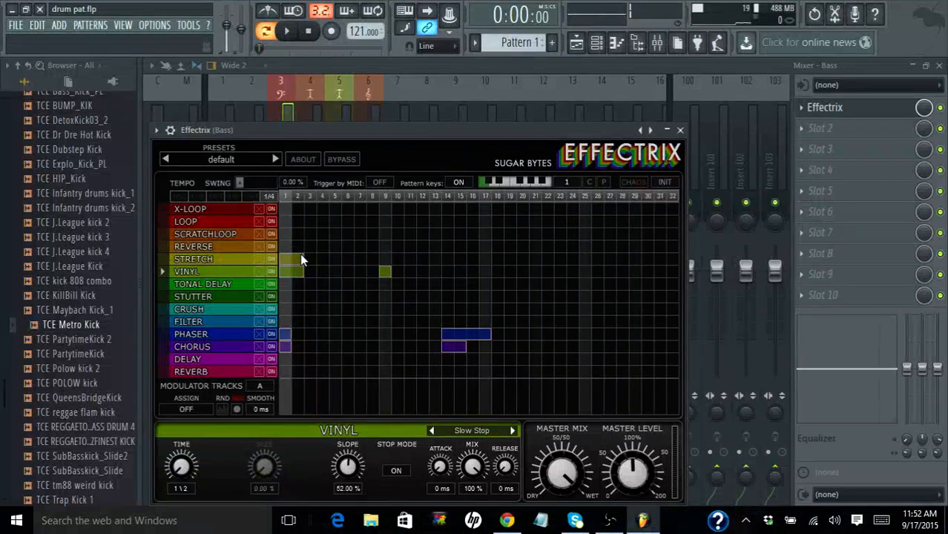
- Remove the Phaser and Chorus blocks from step 1 and audition the pattern
click(288, 334)
click(288, 345)
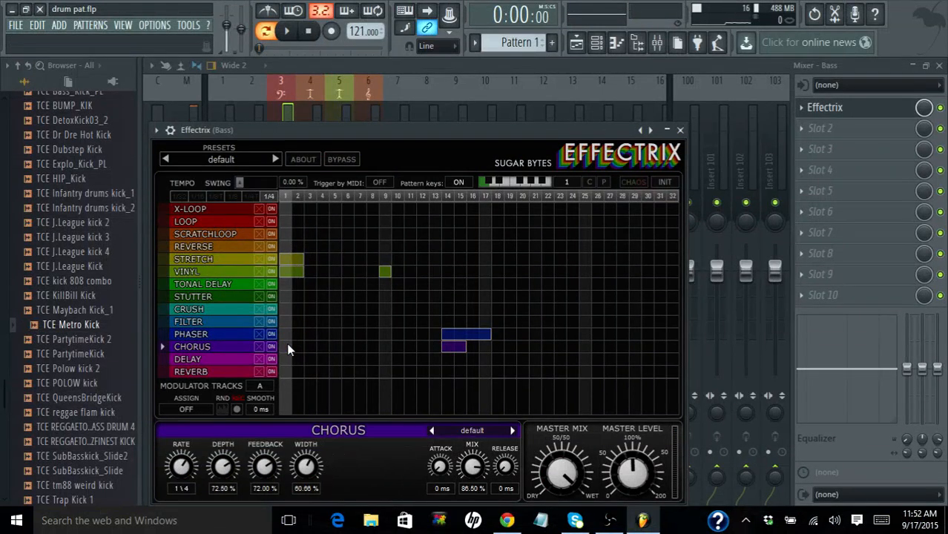
click(287, 31)
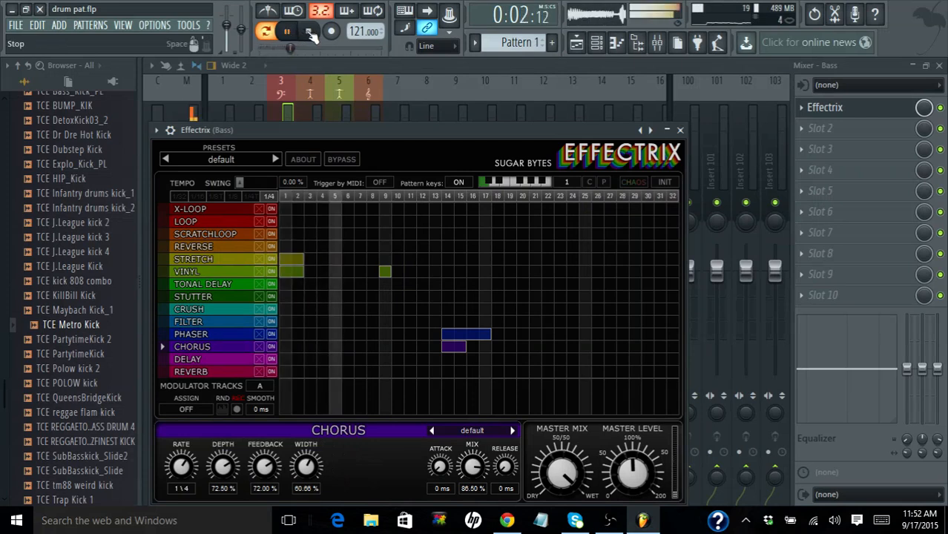
click(310, 34)
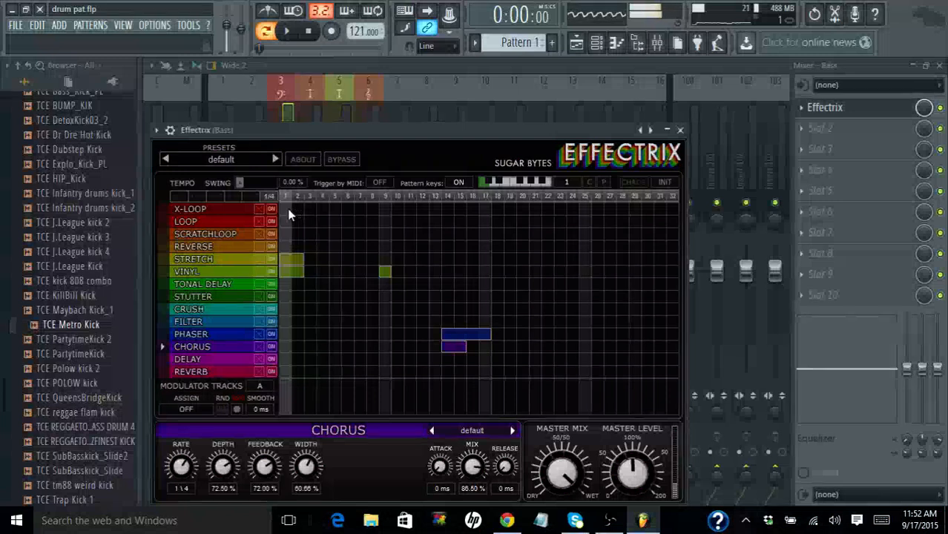
- Add an X-Loop block at step 1 in the bass track's Effectrix and audition the pattern
click(287, 208)
click(287, 31)
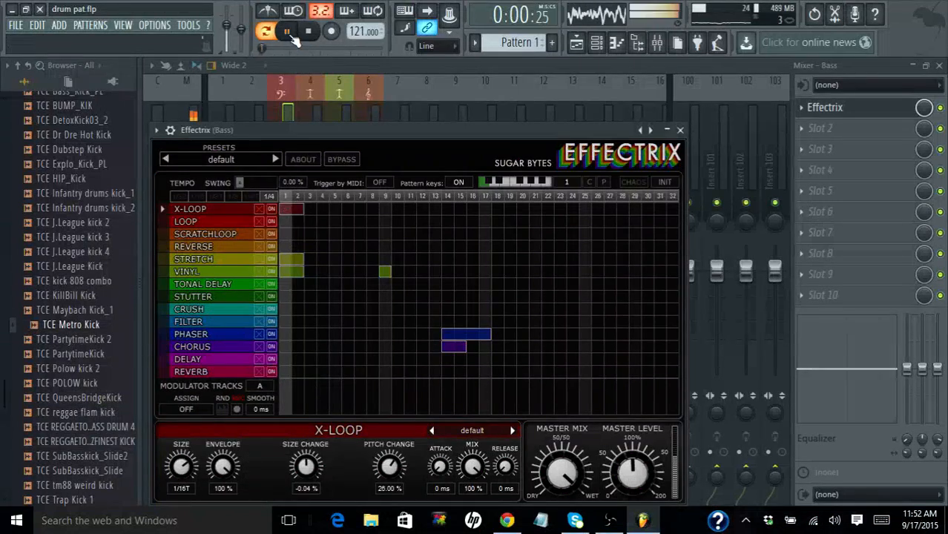
click(310, 35)
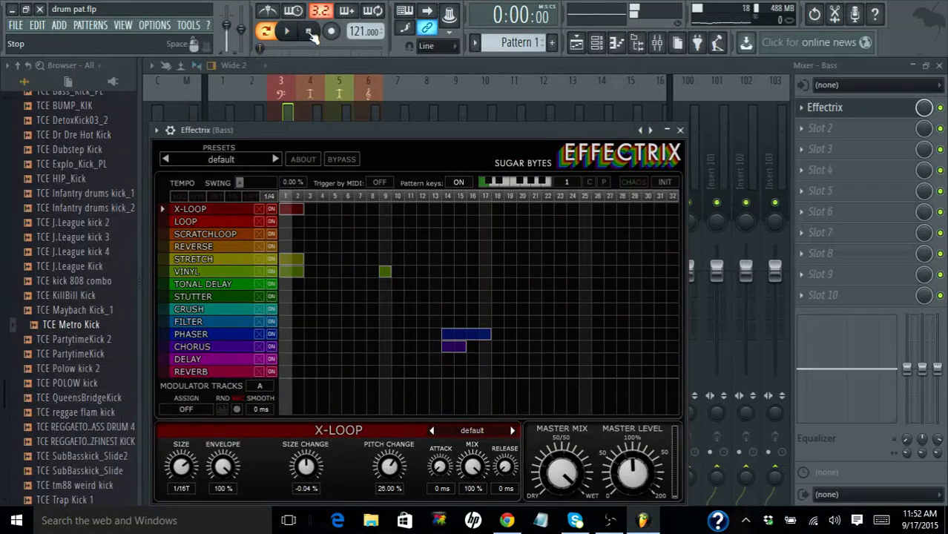
key(space)
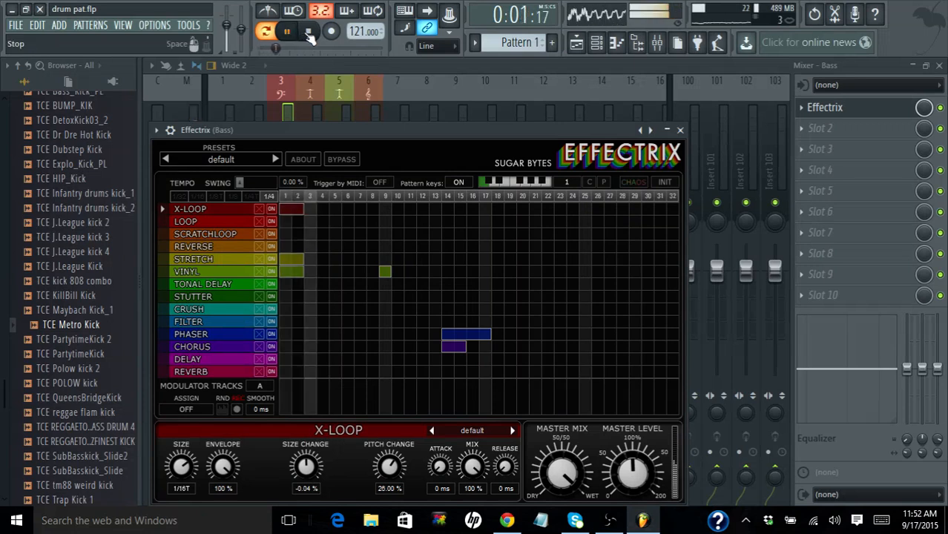
click(310, 34)
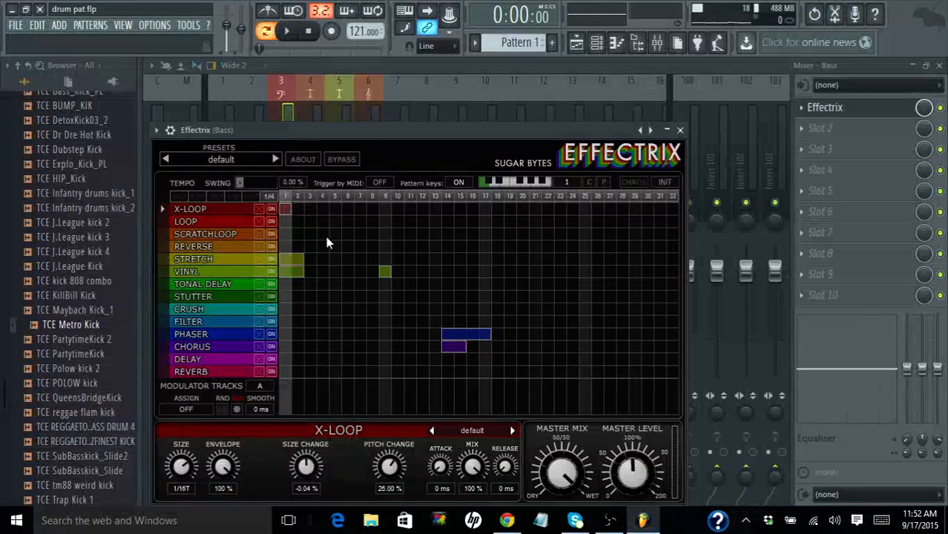
- Cycle the X-Loop effect's presets to Down Slapper during playback, adding an X-Loop block at step 17, and stop playback
click(287, 31)
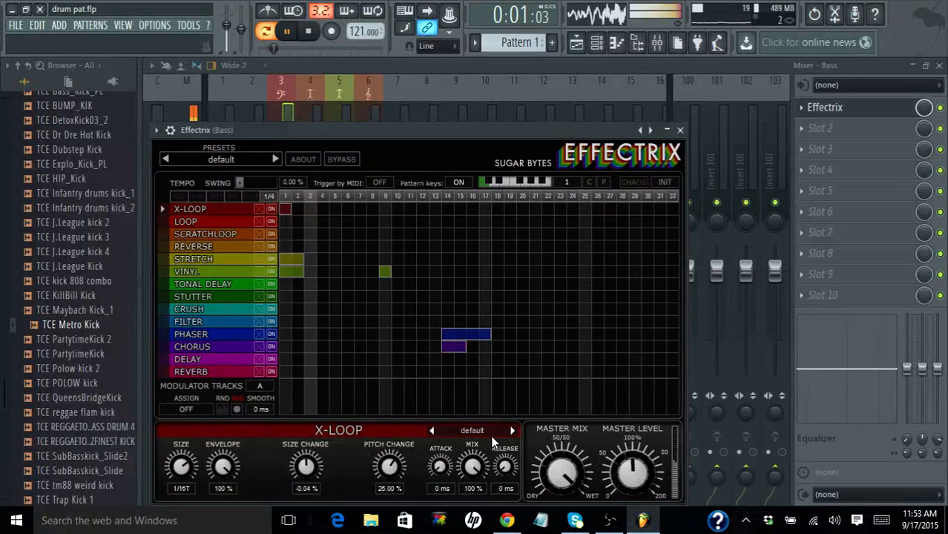
click(512, 431)
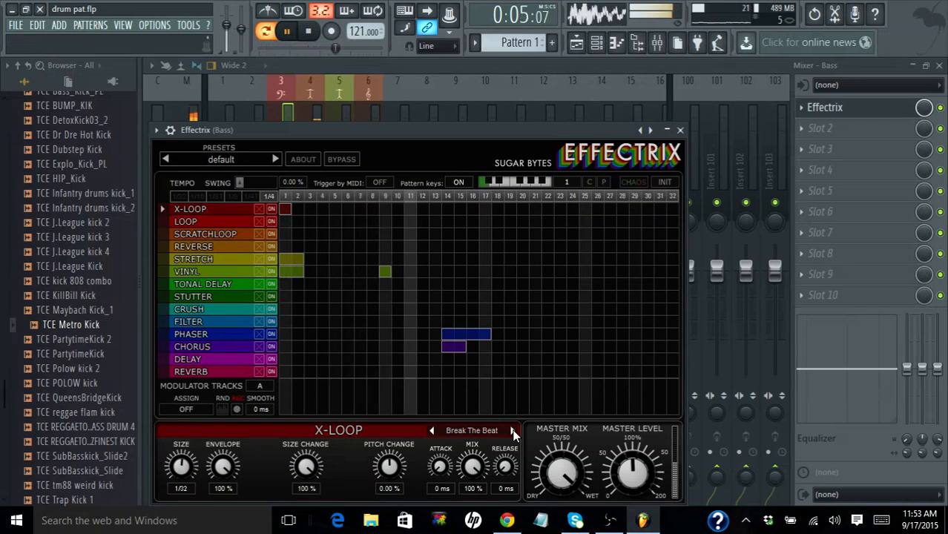
click(481, 211)
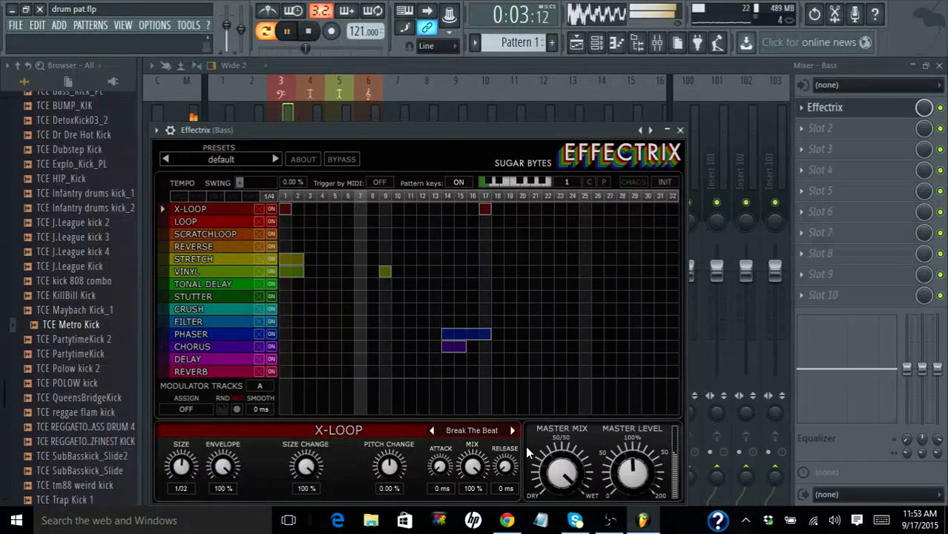
click(512, 430)
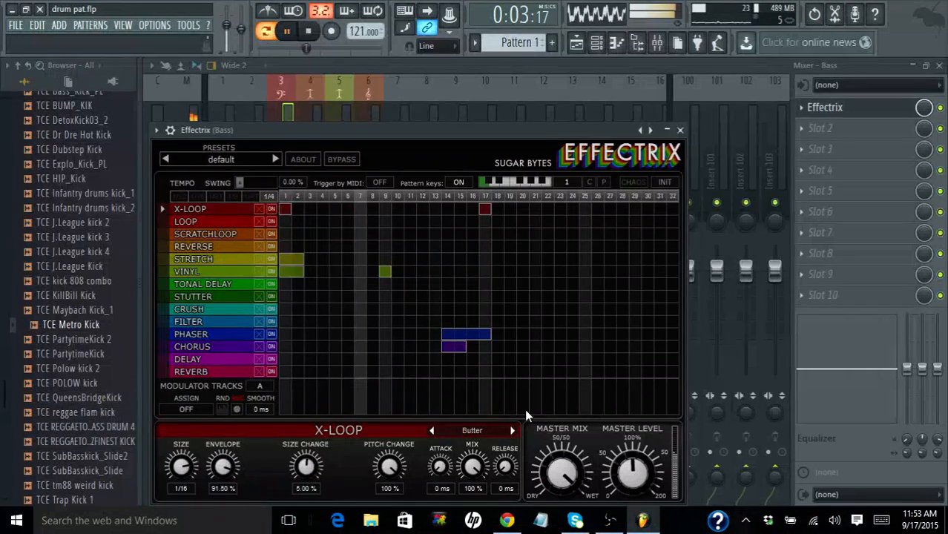
click(512, 430)
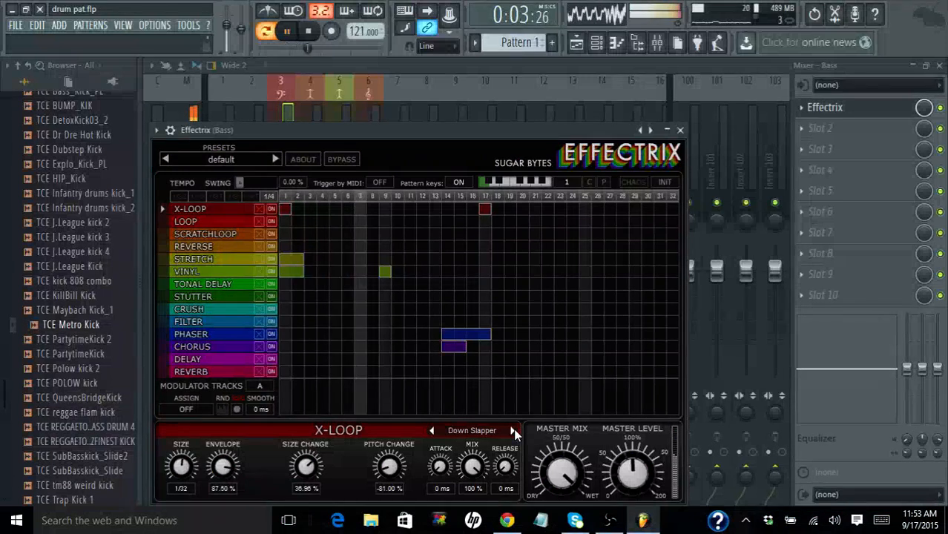
click(310, 32)
- Close the mixer and bring the channel rack in front of the Effectrix window
click(315, 77)
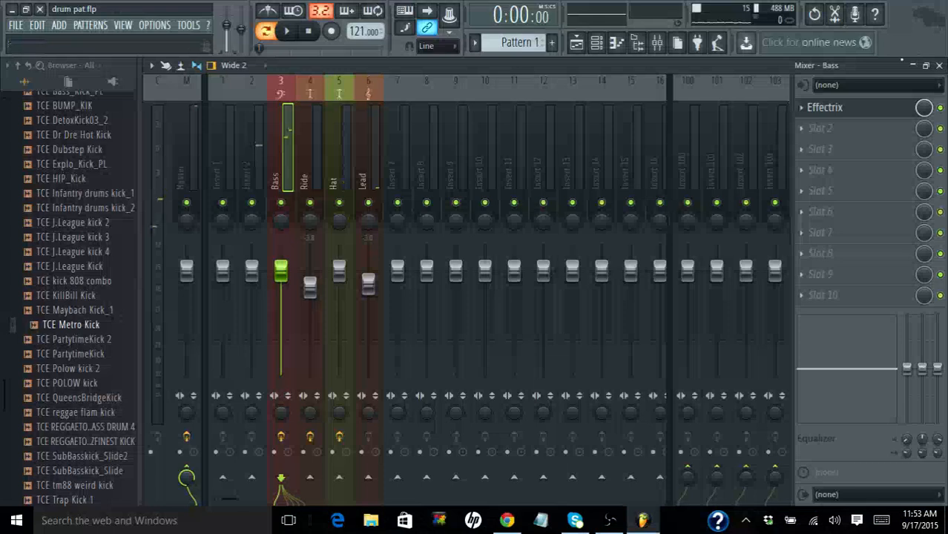
click(940, 65)
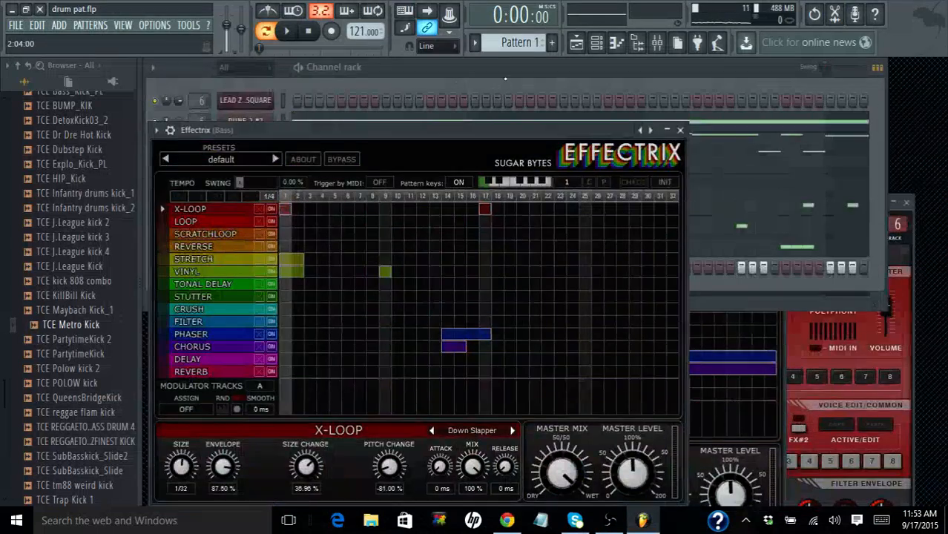
click(505, 79)
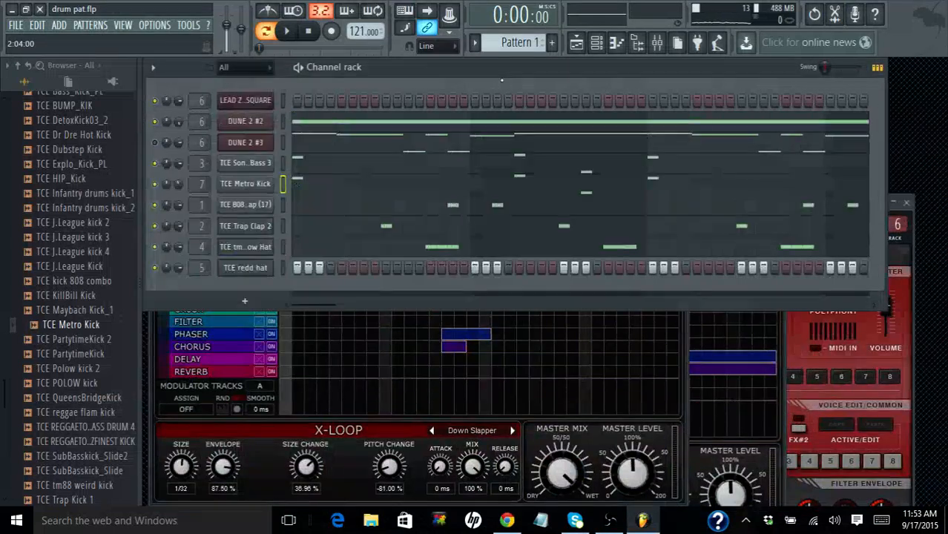
- Clone the TCE tm88 Low Hat channel in the channel rack
right_click(243, 249)
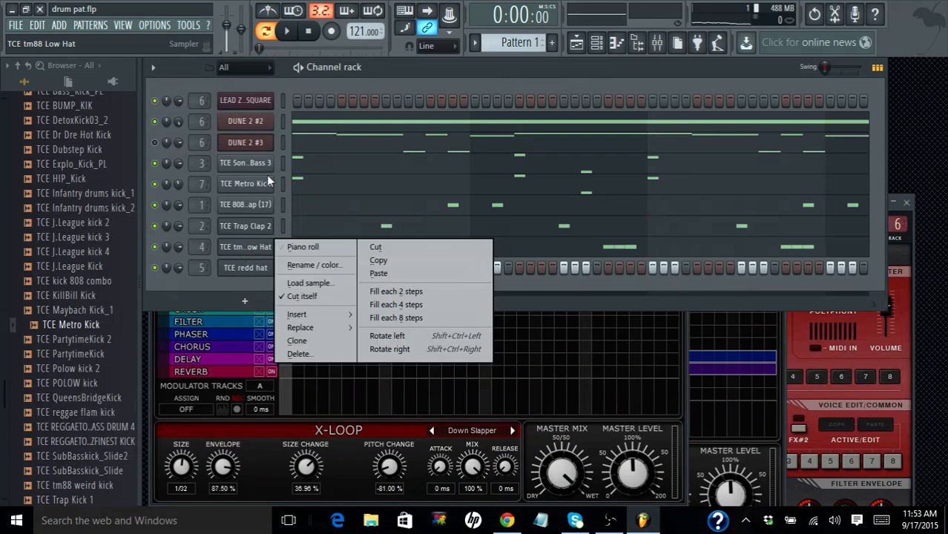
click(377, 75)
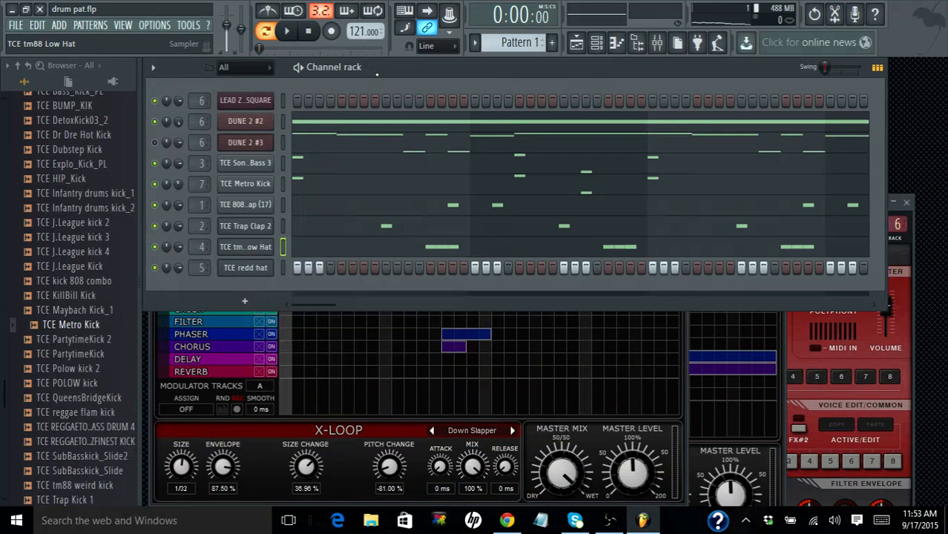
right_click(246, 252)
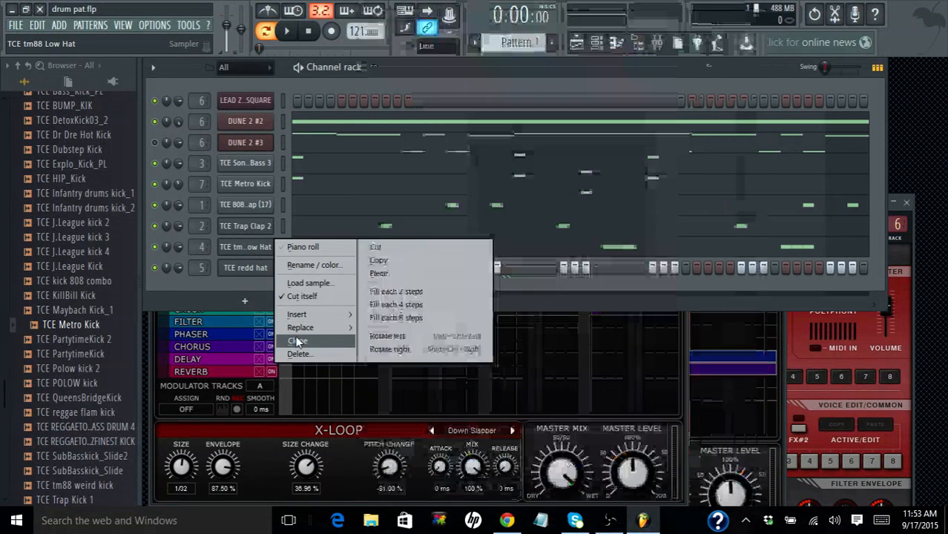
click(298, 341)
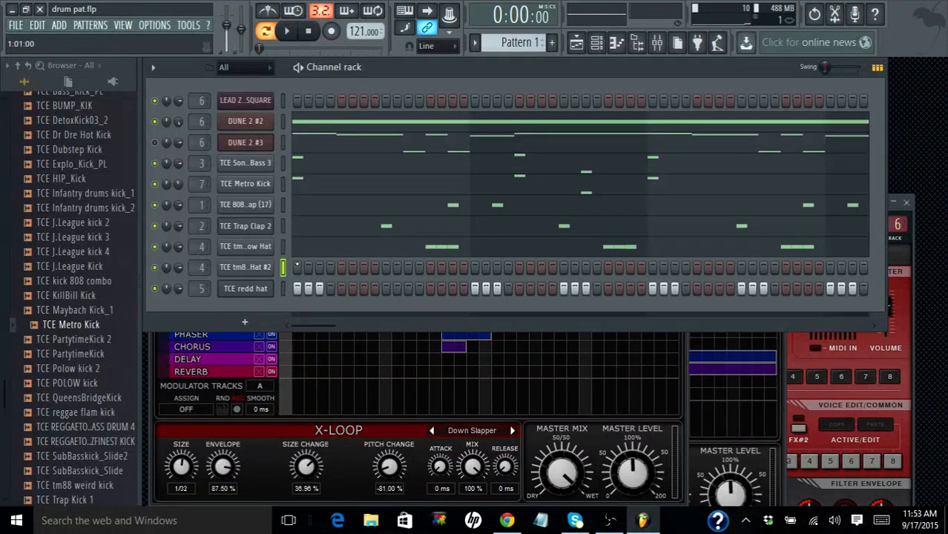
- Clone the TCE redd hat channel in the channel rack
right_click(254, 294)
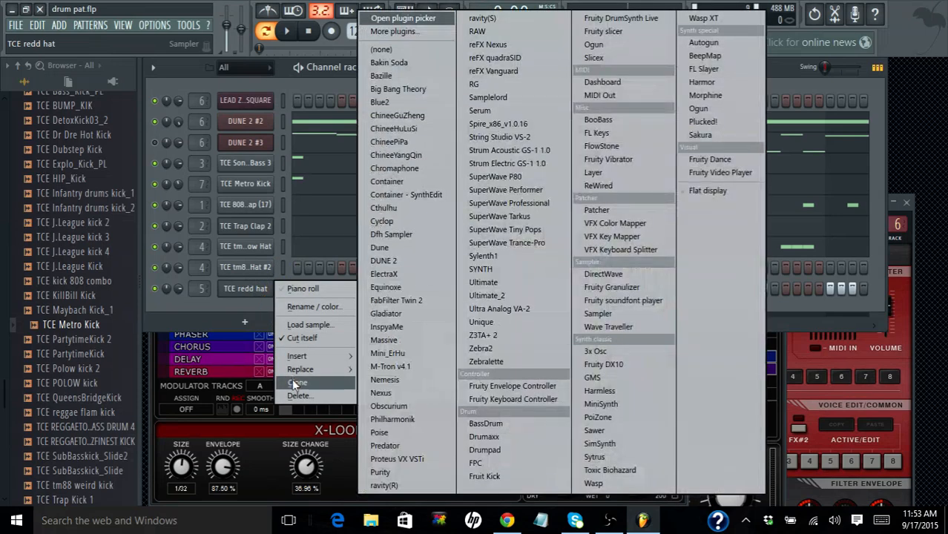
click(296, 382)
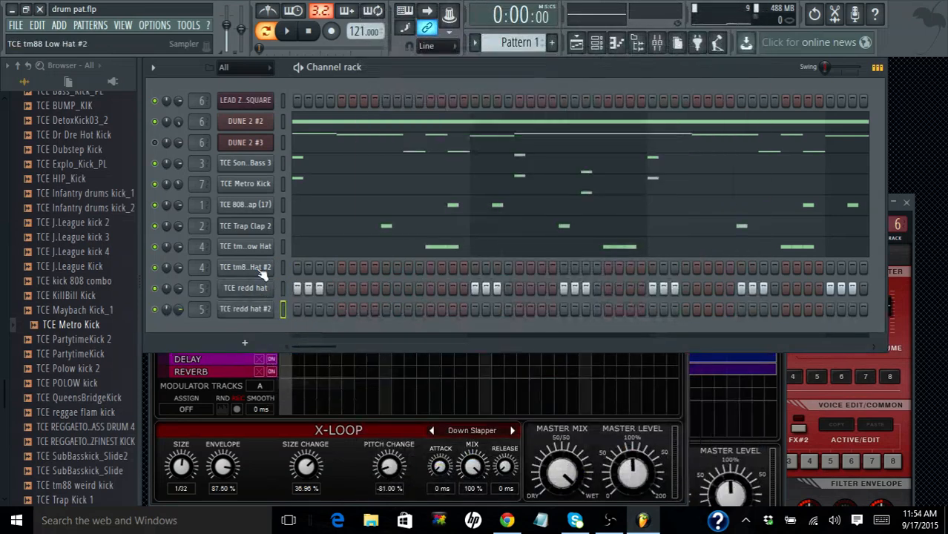
- Delete the cloned TCE tm88 Low Hat #2 channel and confirm the deletion
right_click(258, 269)
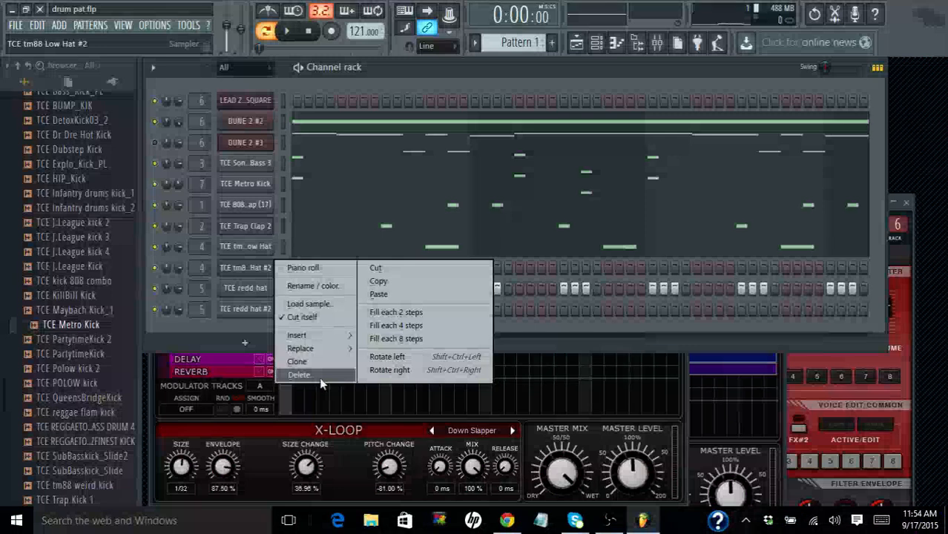
click(319, 377)
click(536, 295)
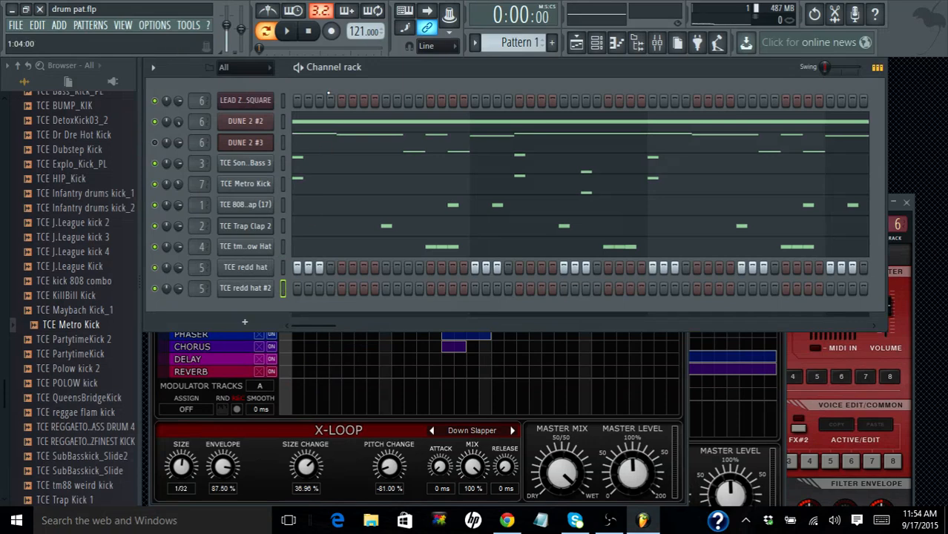
- Open the DUNE 2 #2 synth and audition its soundbank patches one by one up to 005: ARP Monster
click(258, 123)
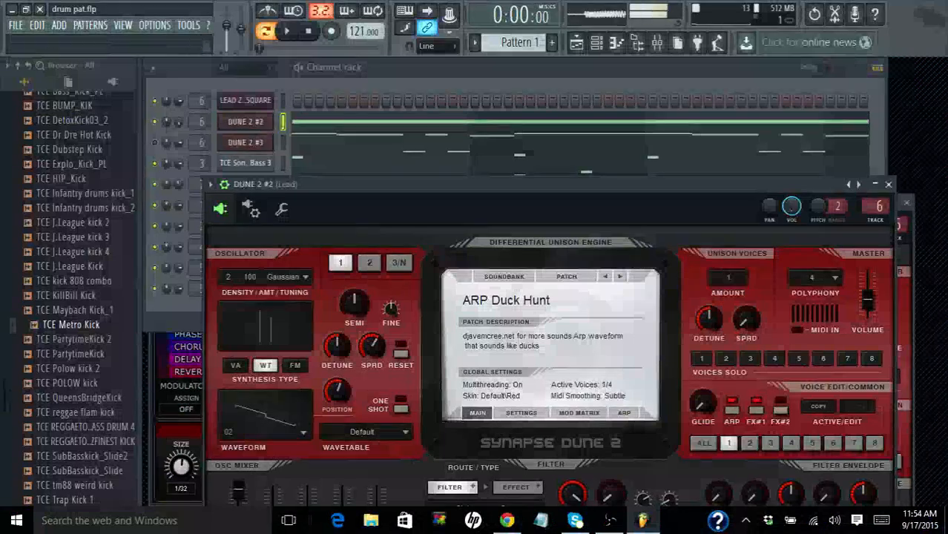
drag(553, 185, 499, 88)
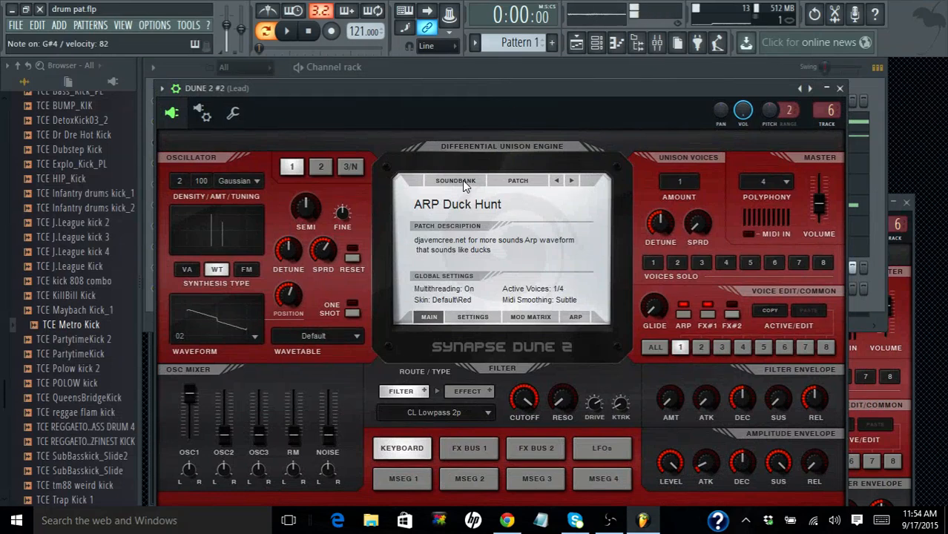
click(572, 182)
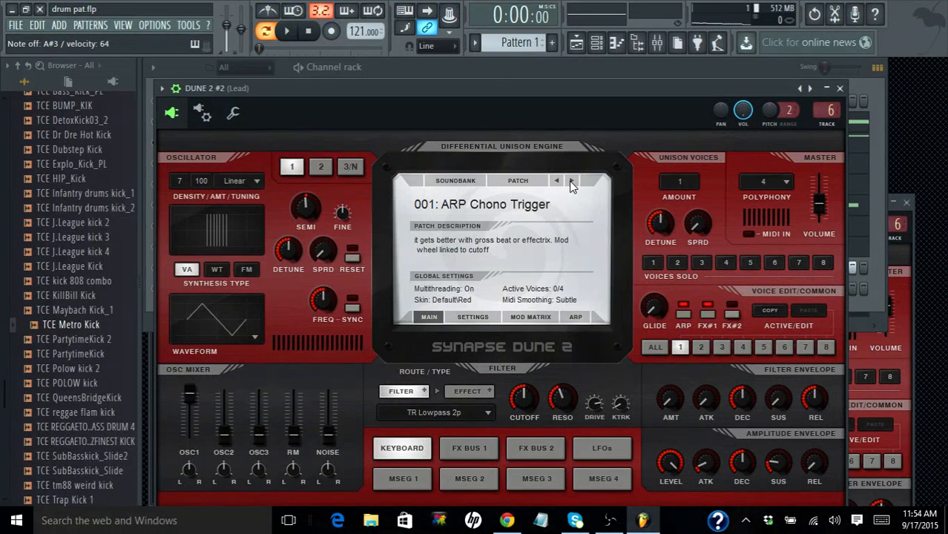
click(571, 182)
click(571, 182)
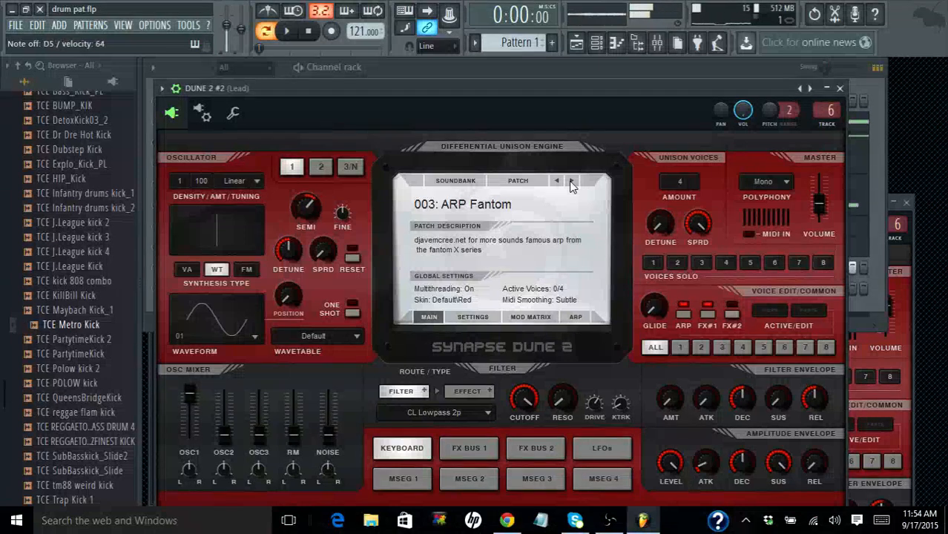
click(571, 182)
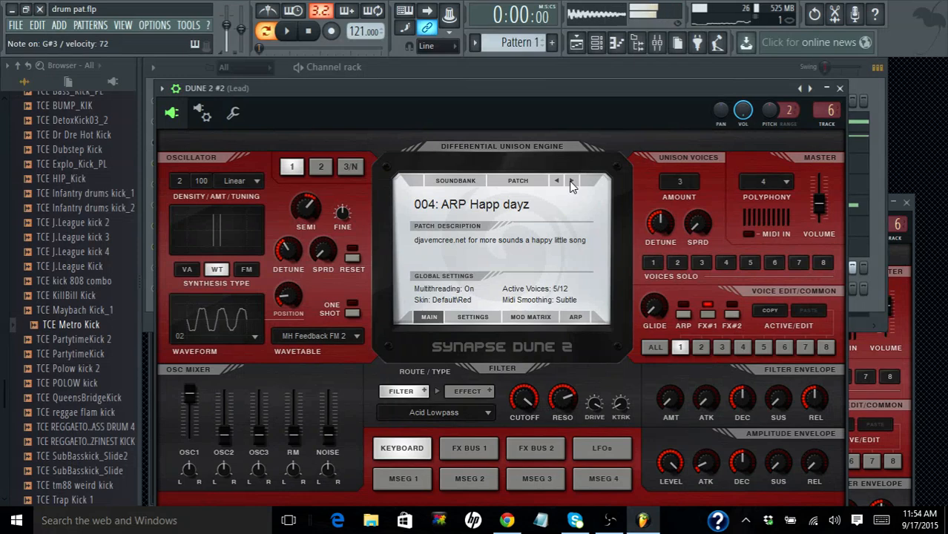
click(571, 182)
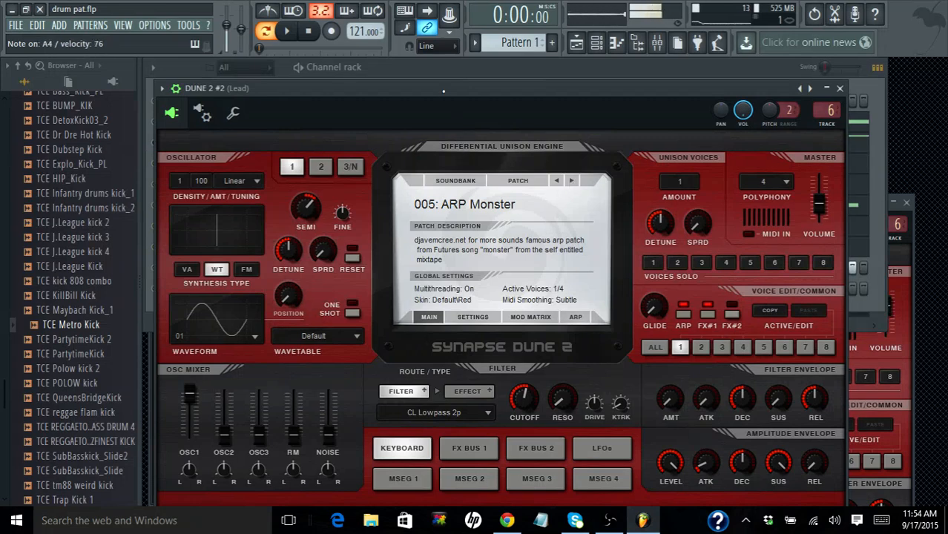
- Set the project tempo to 120 and audition the DUNE 2 #2 patches from 006: ARP Wario Land to 014: ORGAN Church Style
mouse_move(364, 31)
mouse_down()
mouse_move(364, 14)
mouse_move(363, 26)
mouse_up()
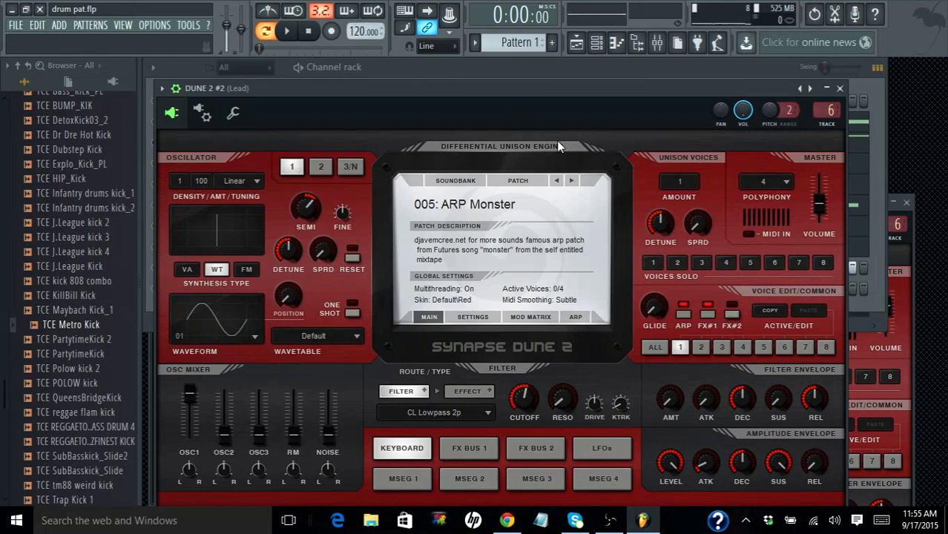
click(572, 182)
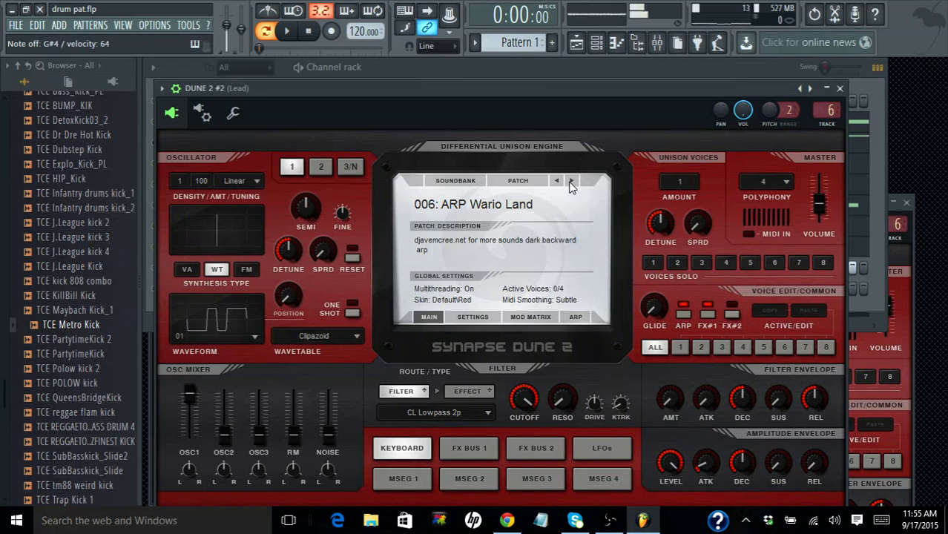
click(571, 182)
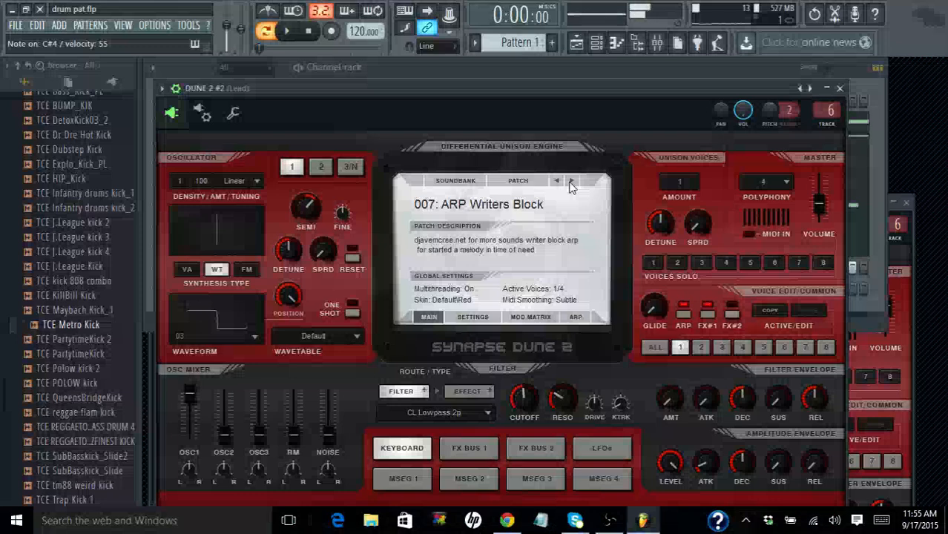
click(571, 183)
click(571, 183)
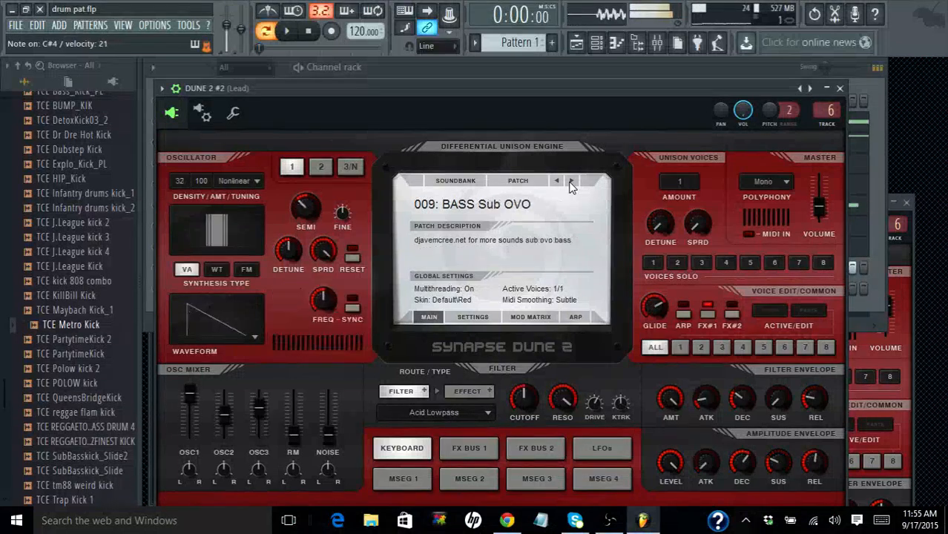
click(571, 182)
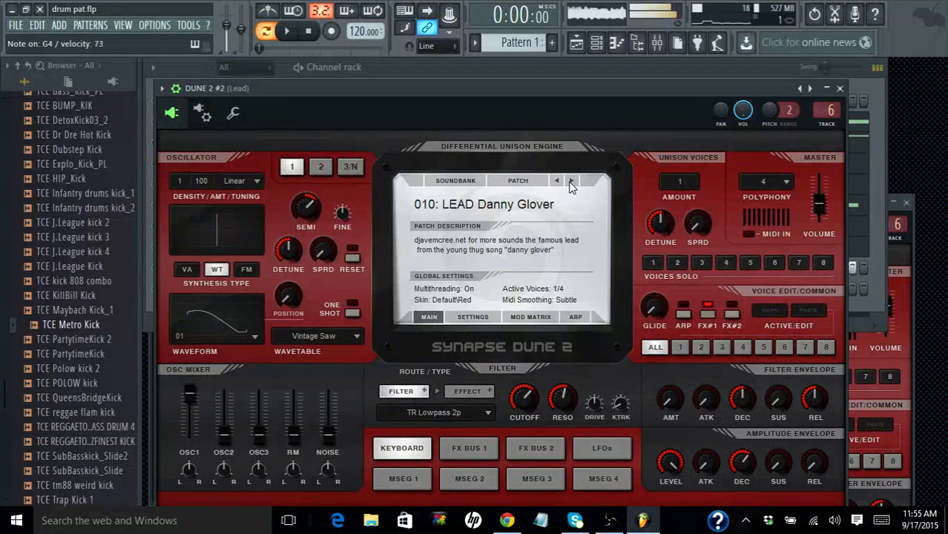
click(571, 183)
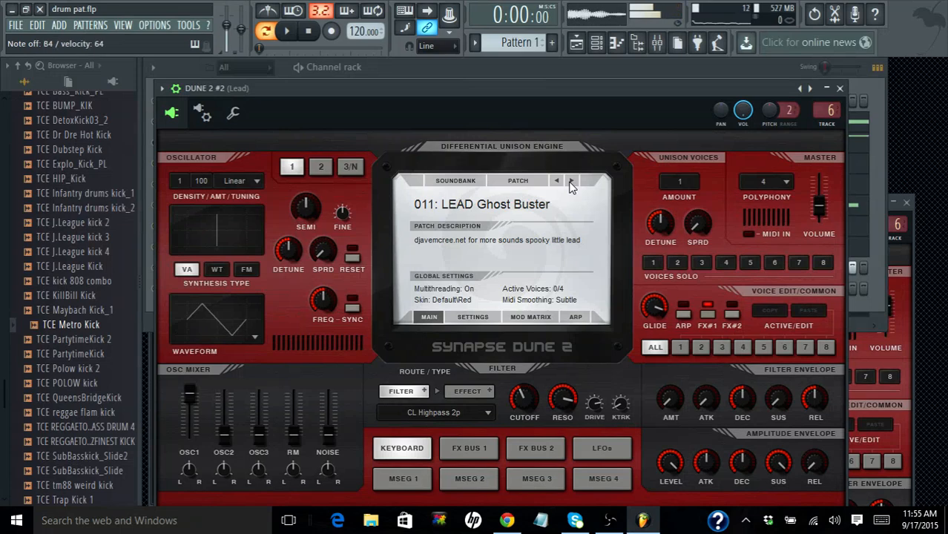
click(571, 182)
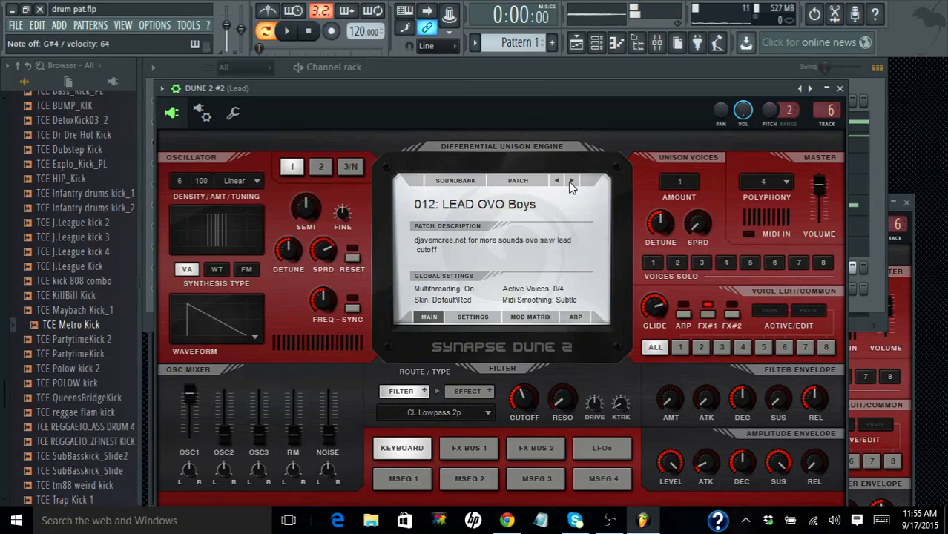
click(571, 182)
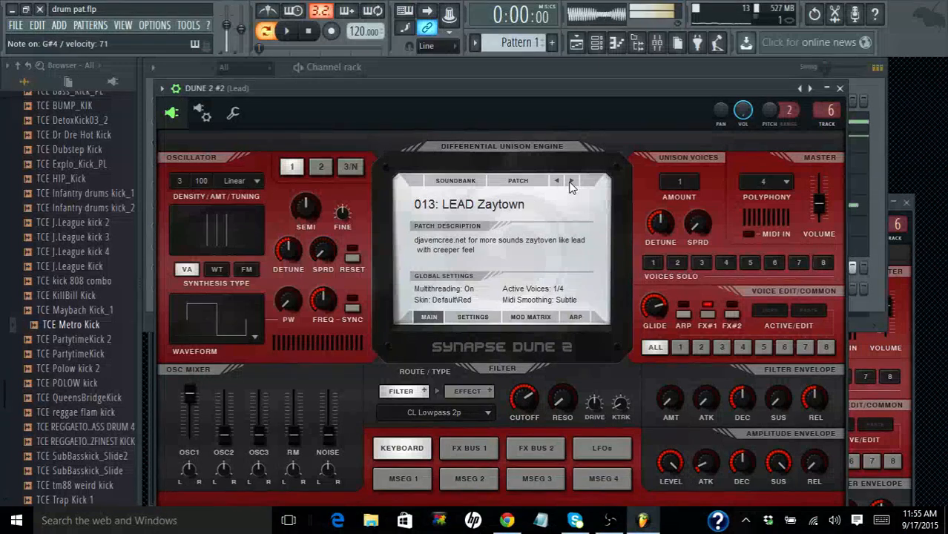
click(570, 183)
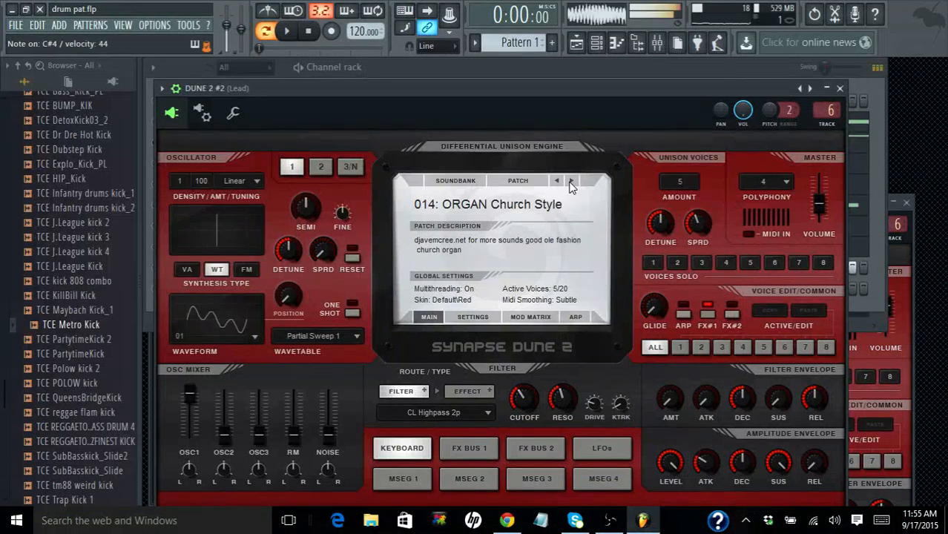
- Audition the DUNE 2 #2 patches from 015: PAD Maxi to 019: PLUCK Scary Sisters
click(570, 182)
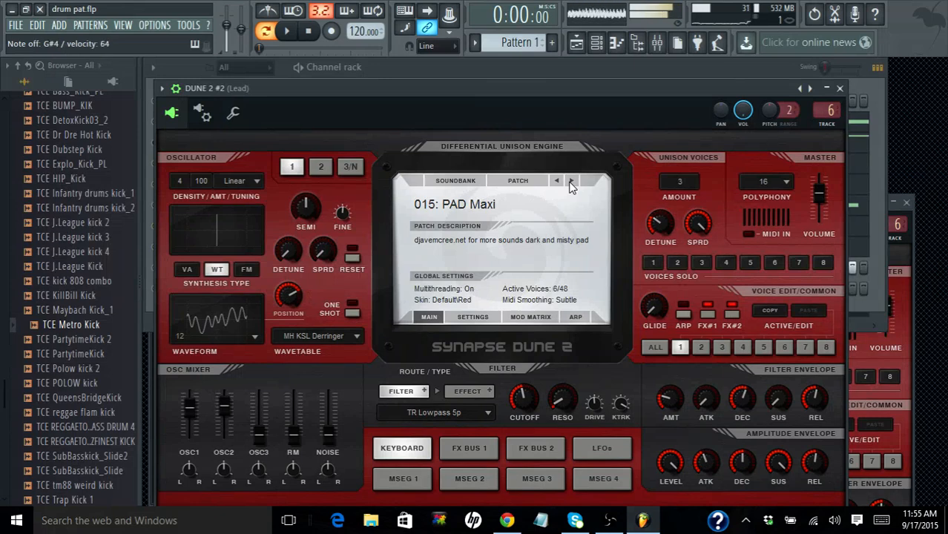
click(571, 183)
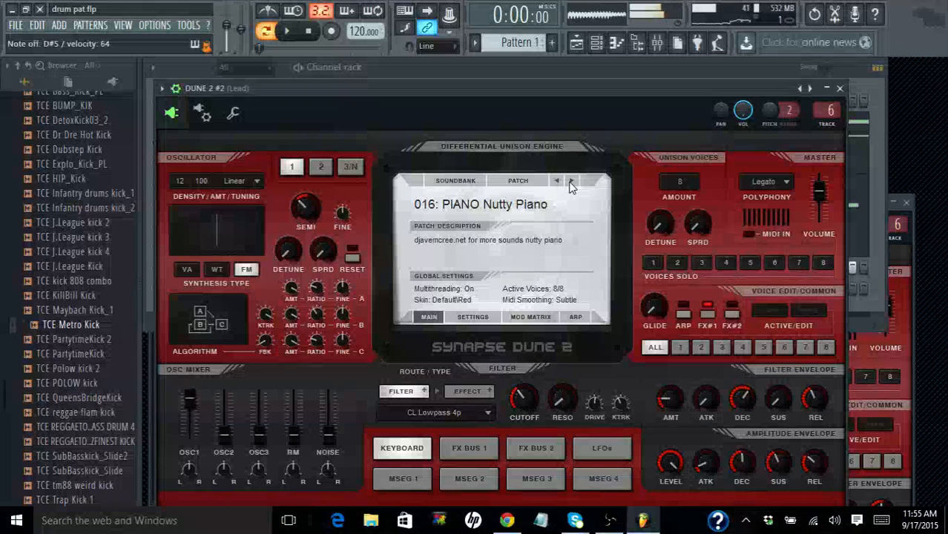
click(570, 182)
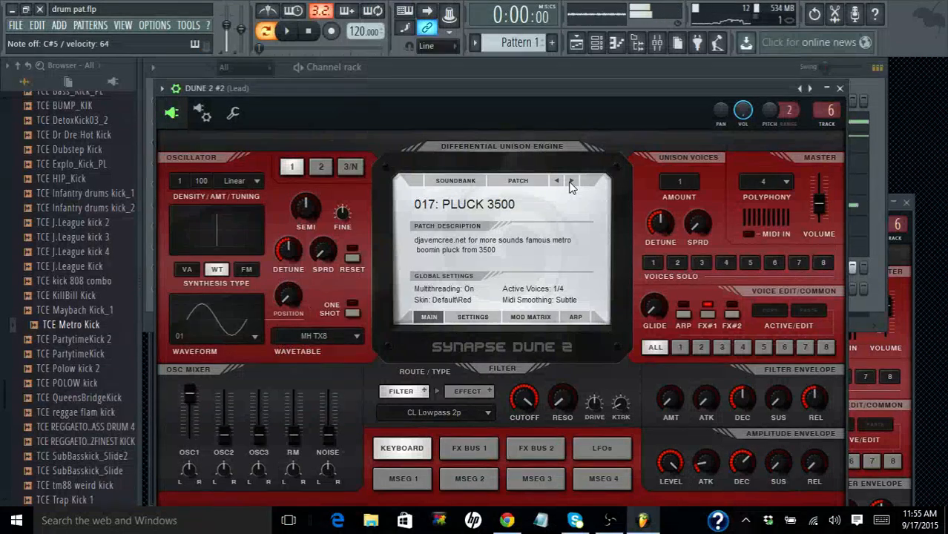
click(571, 182)
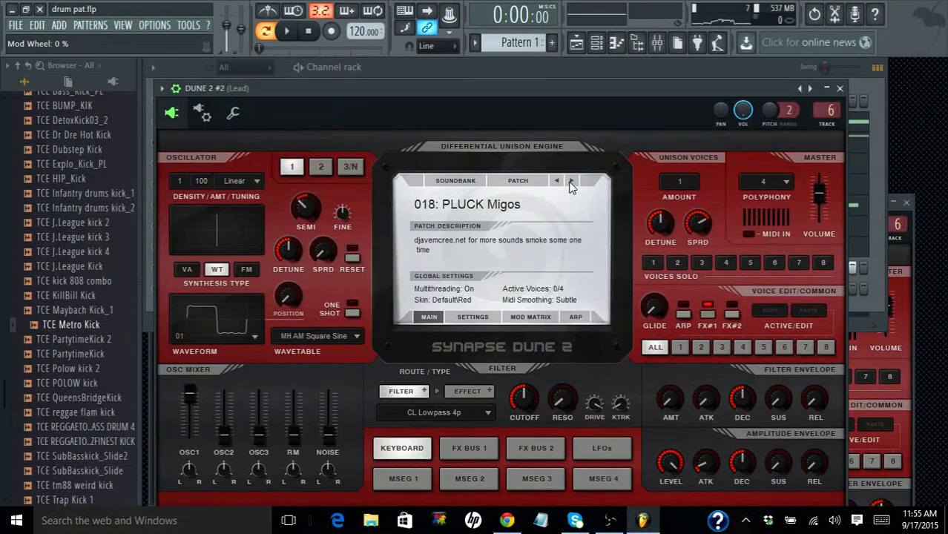
click(570, 183)
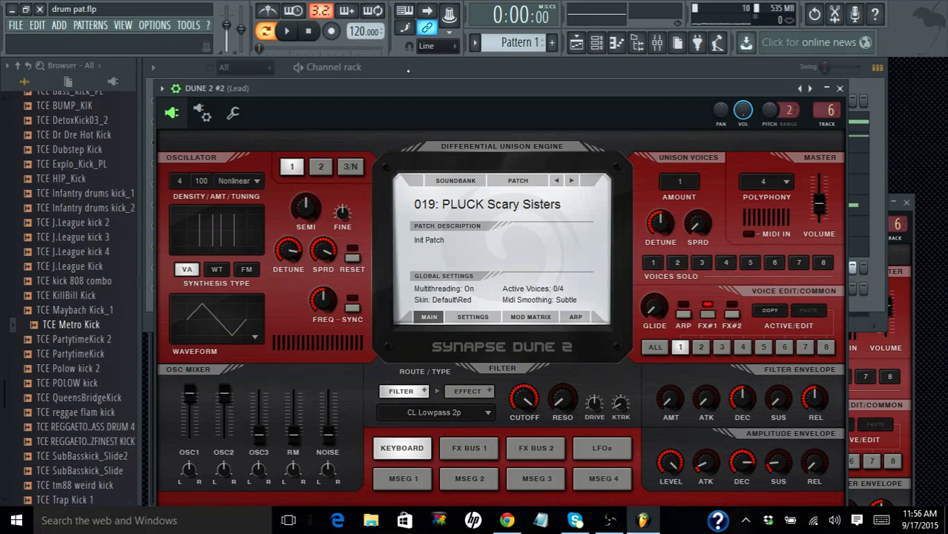
click(408, 71)
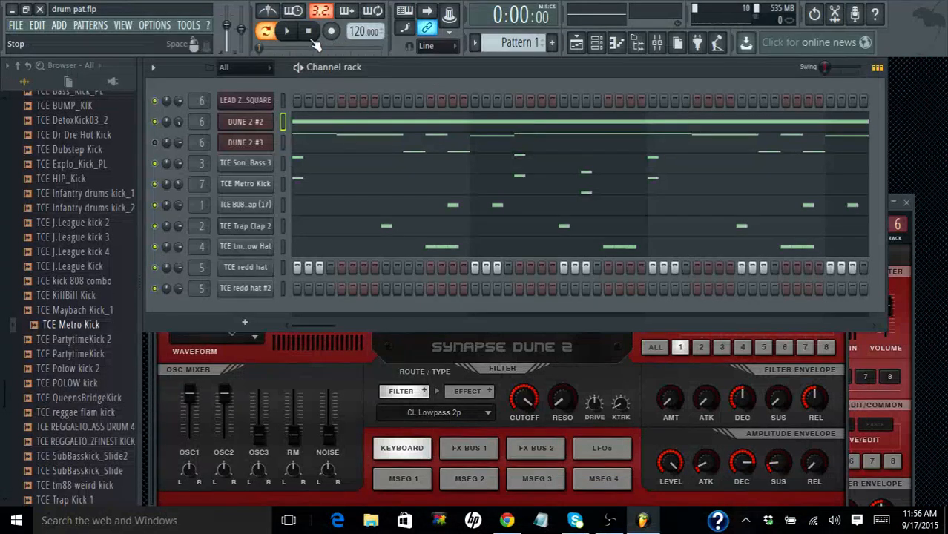
click(370, 381)
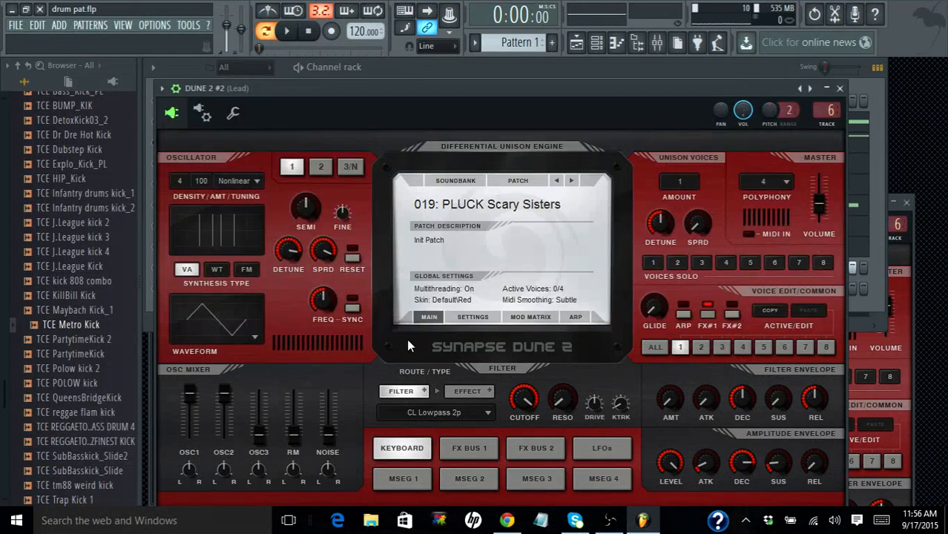
- Advance DUNE 2 #2 past 020: PLUCK Trap Zelda to 002: ARP Duck Hunt and play the pattern with that patch
click(574, 180)
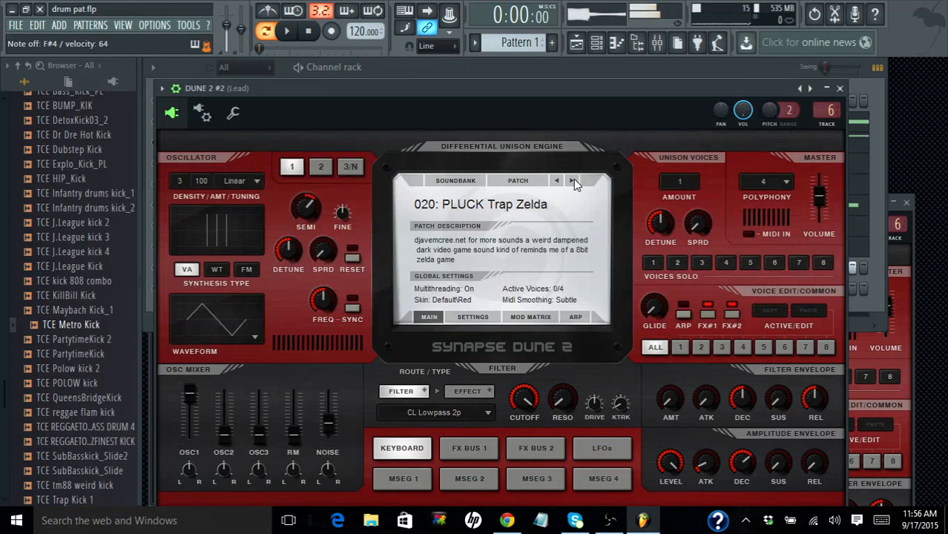
click(573, 181)
click(574, 180)
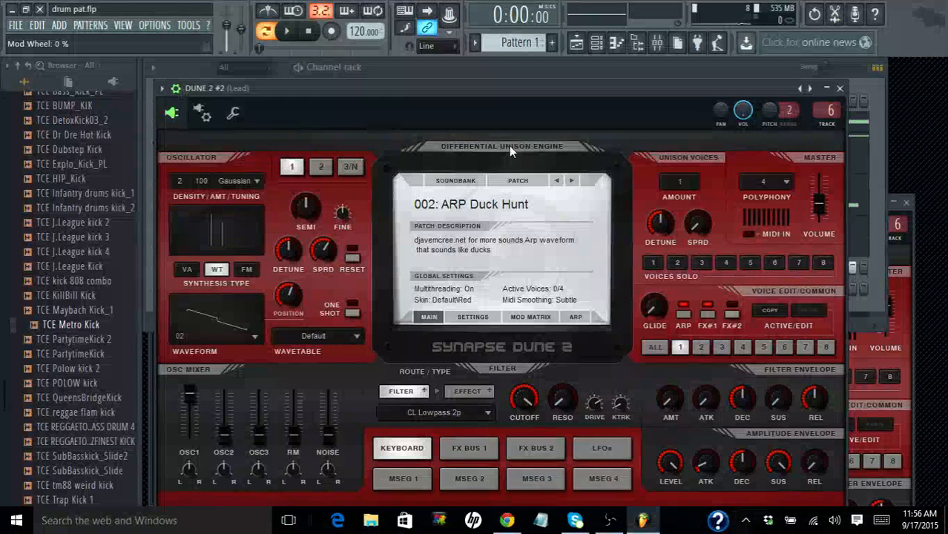
click(290, 32)
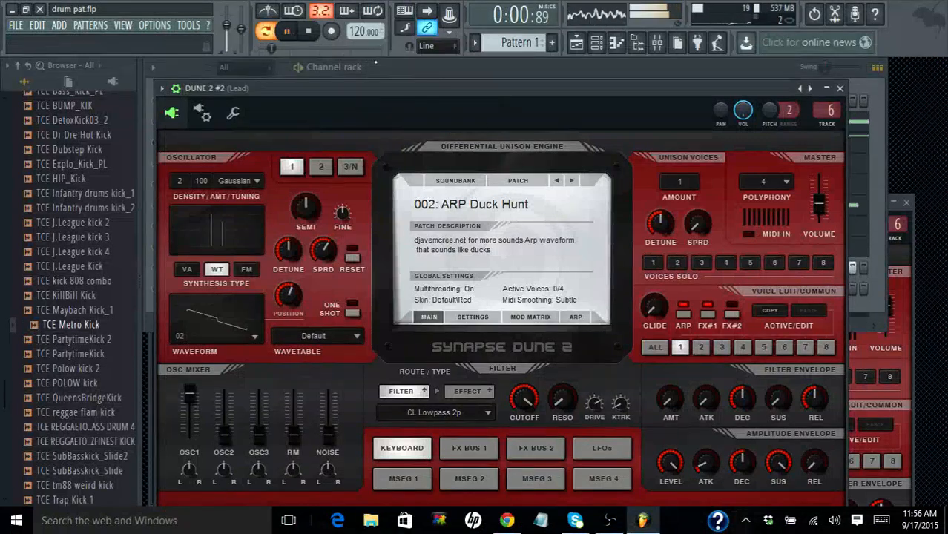
click(384, 67)
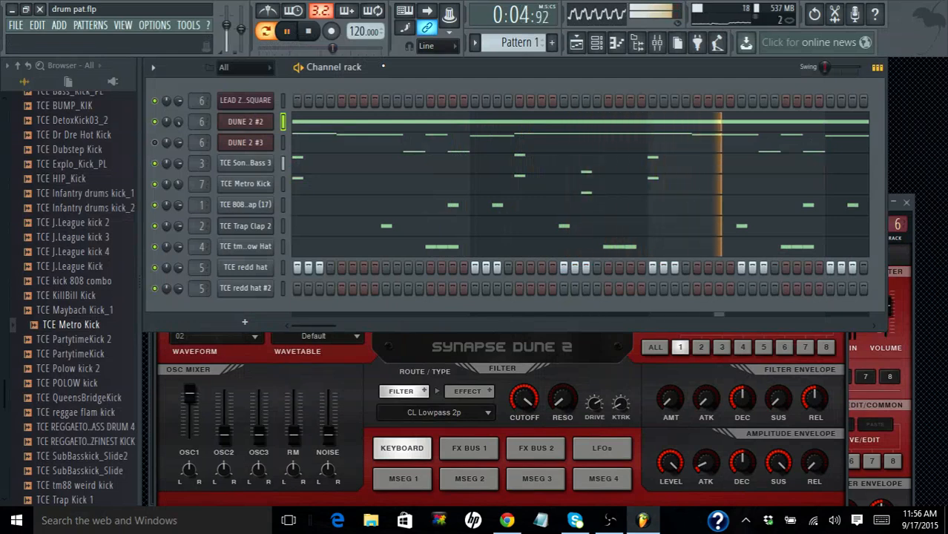
click(313, 37)
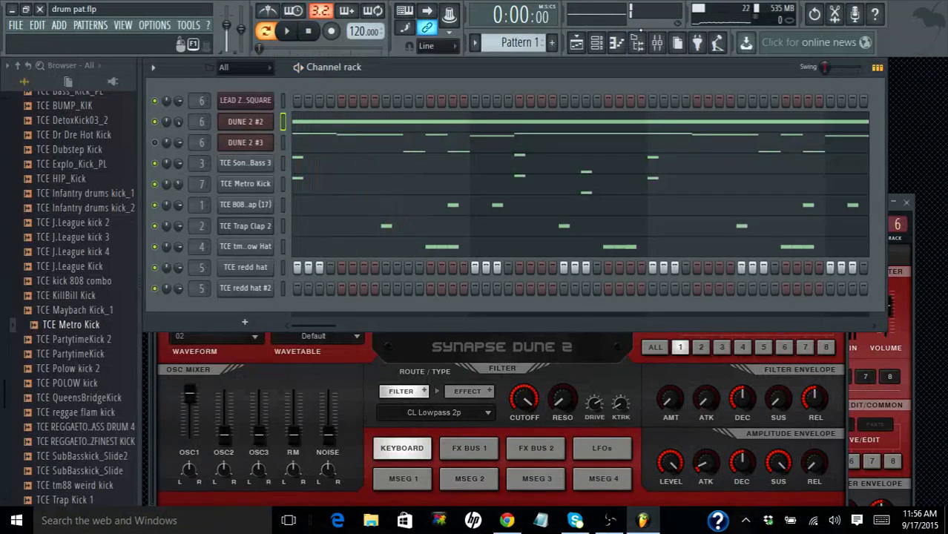
- In the Bass mixer track's Effectrix, replace the X-Loop block on step 1 with a Loop block and play the pattern
key(F9)
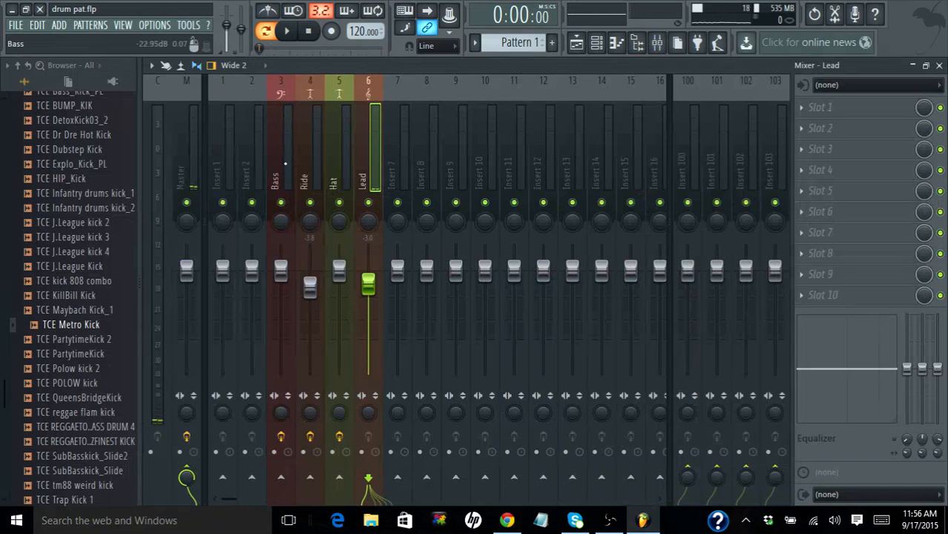
click(285, 163)
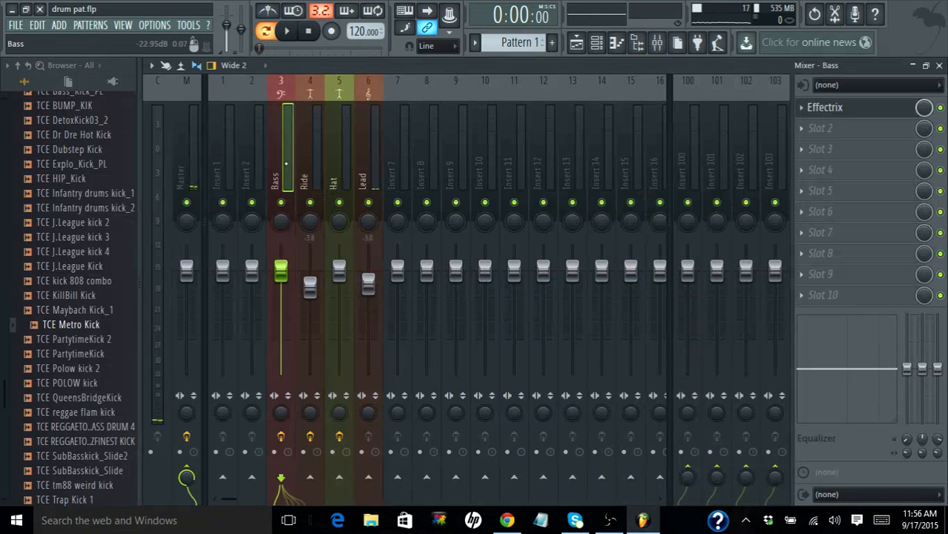
click(854, 117)
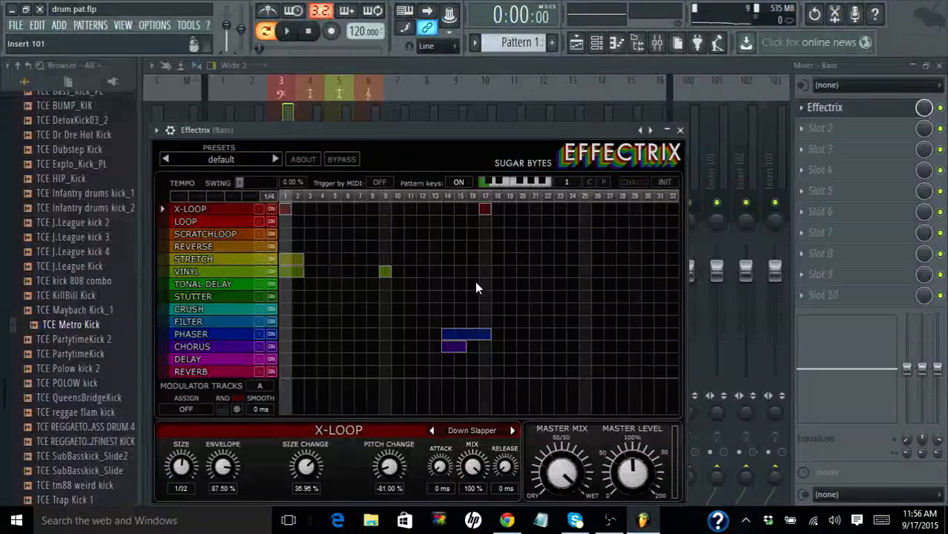
click(285, 223)
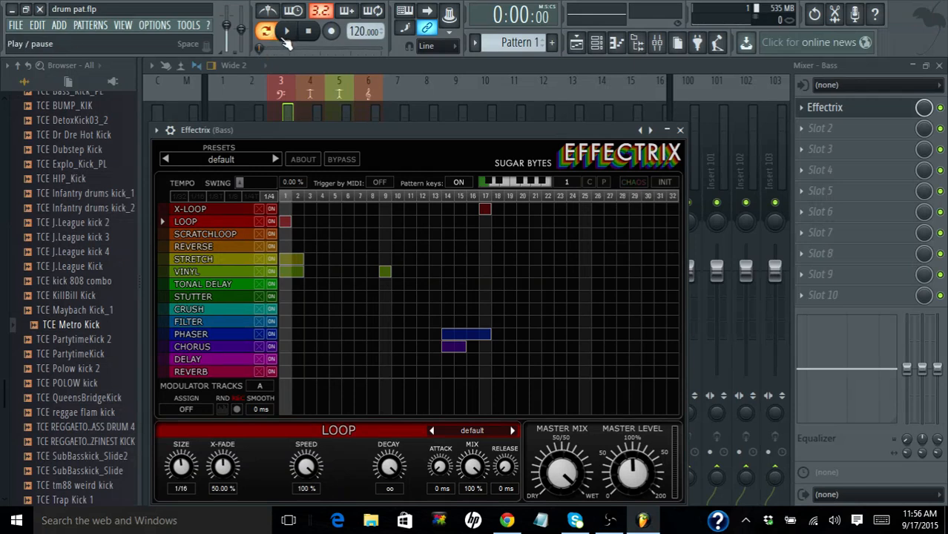
click(287, 35)
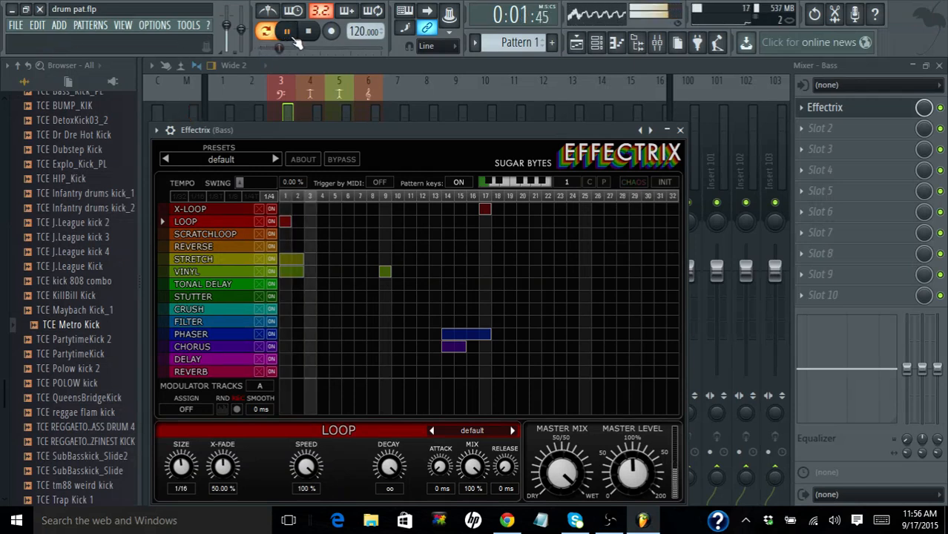
click(312, 36)
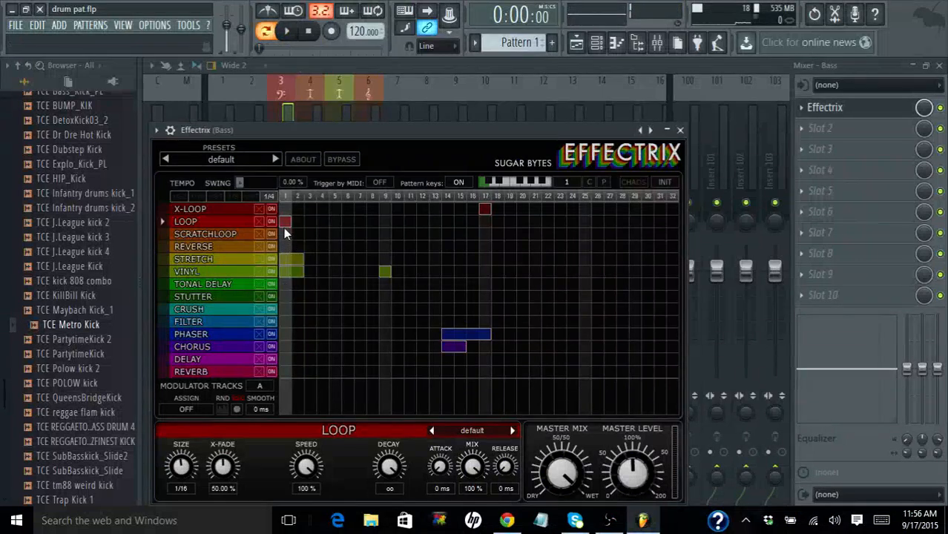
- Put a Scratchloop block on step 1 instead, give Scratchloop the Back And For preset, and play the pattern to compare
click(282, 234)
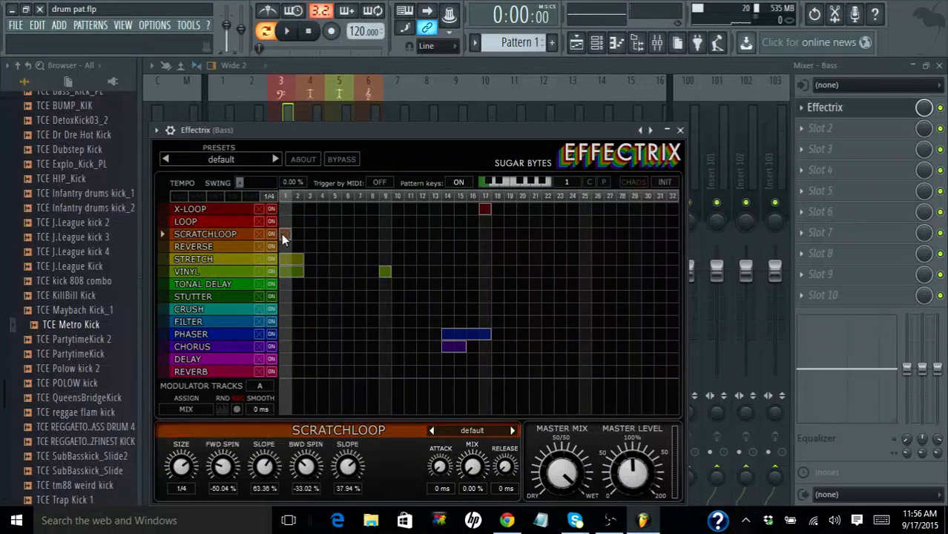
click(291, 32)
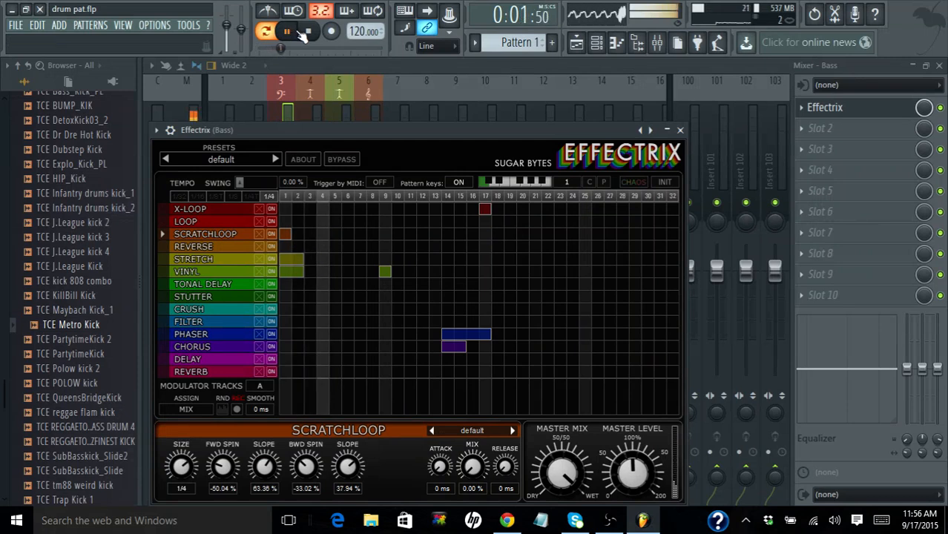
key(space)
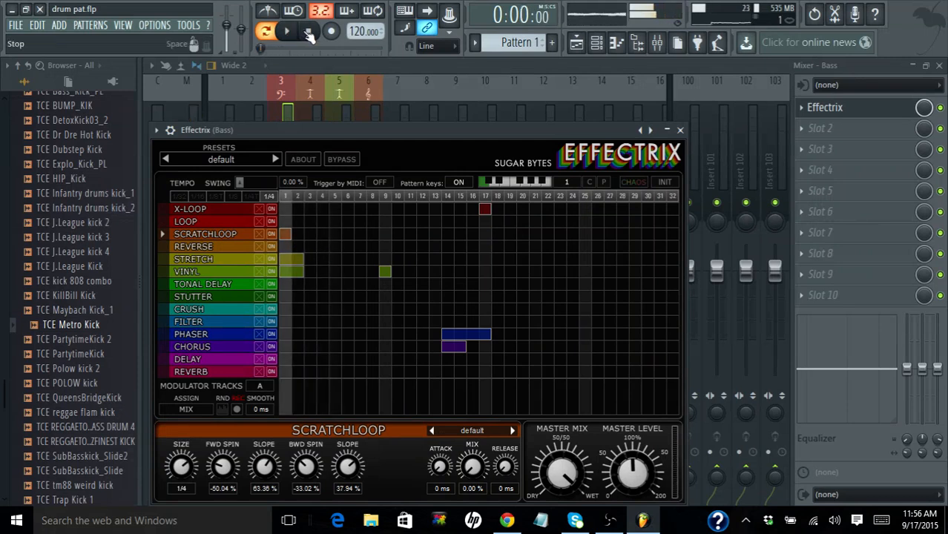
click(511, 431)
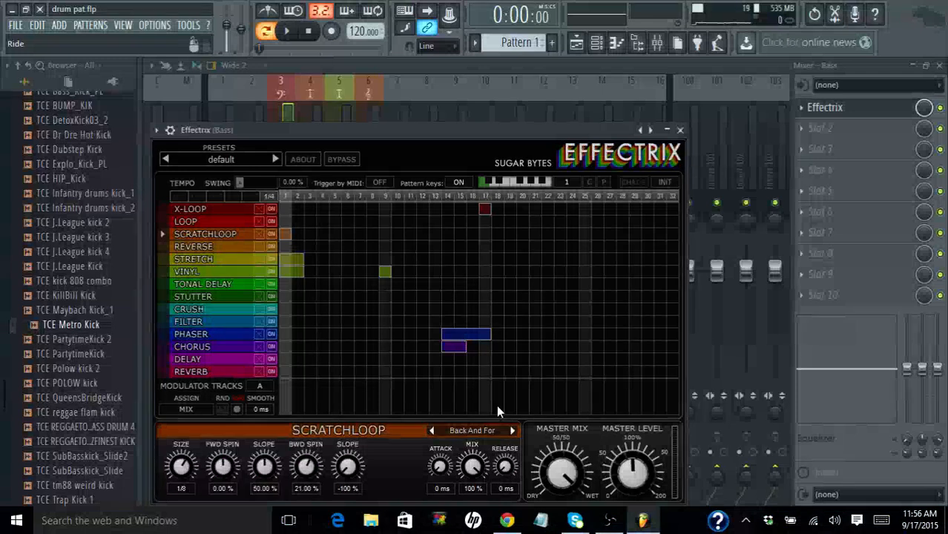
click(292, 32)
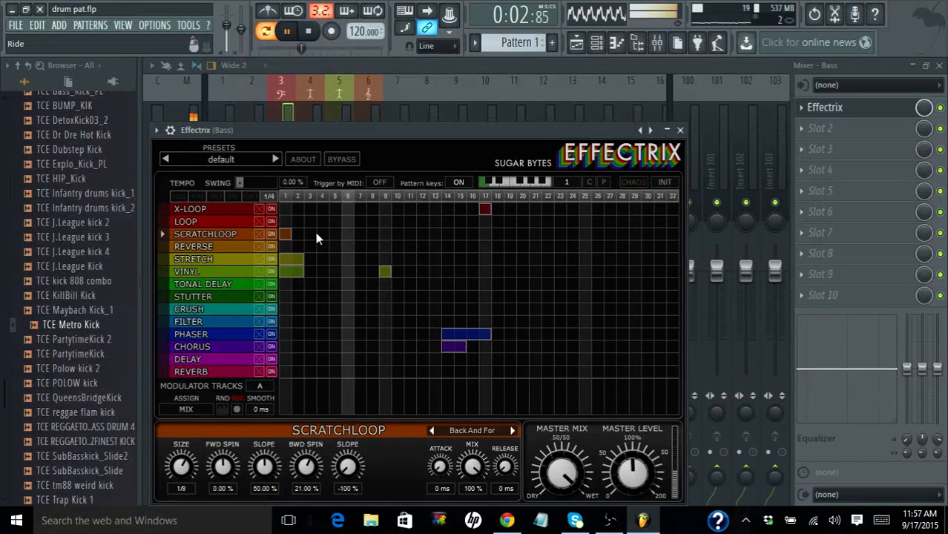
click(315, 38)
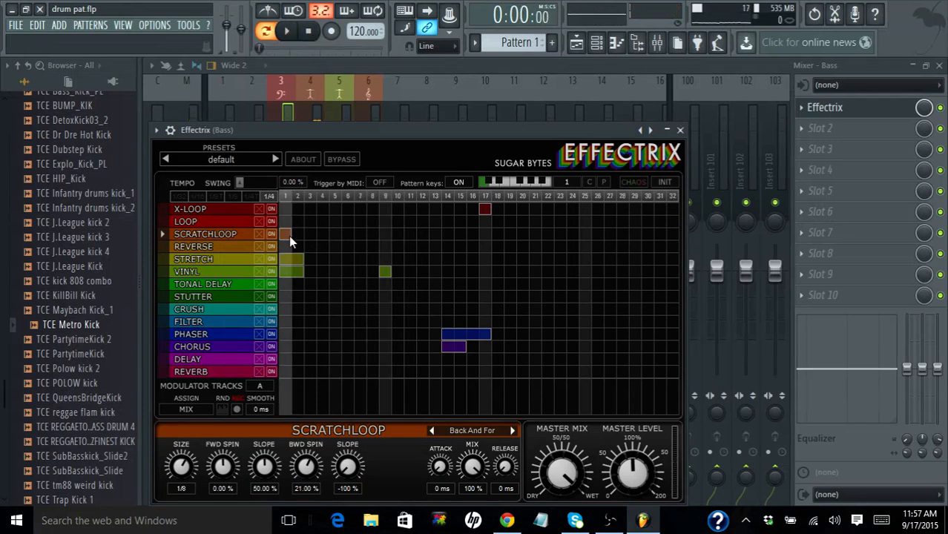
- Remove the Scratchloop block from step 1, play the pattern without it, and return to the mixer
click(287, 31)
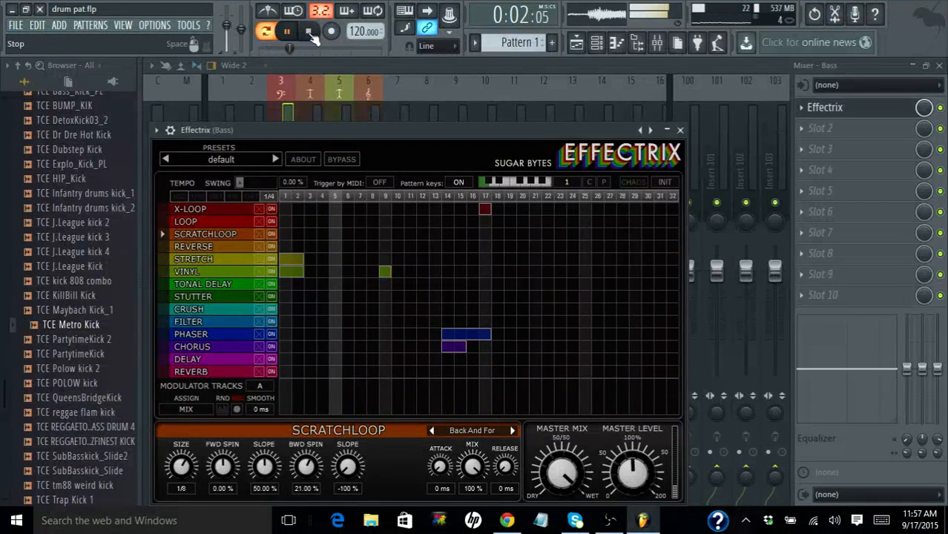
click(310, 33)
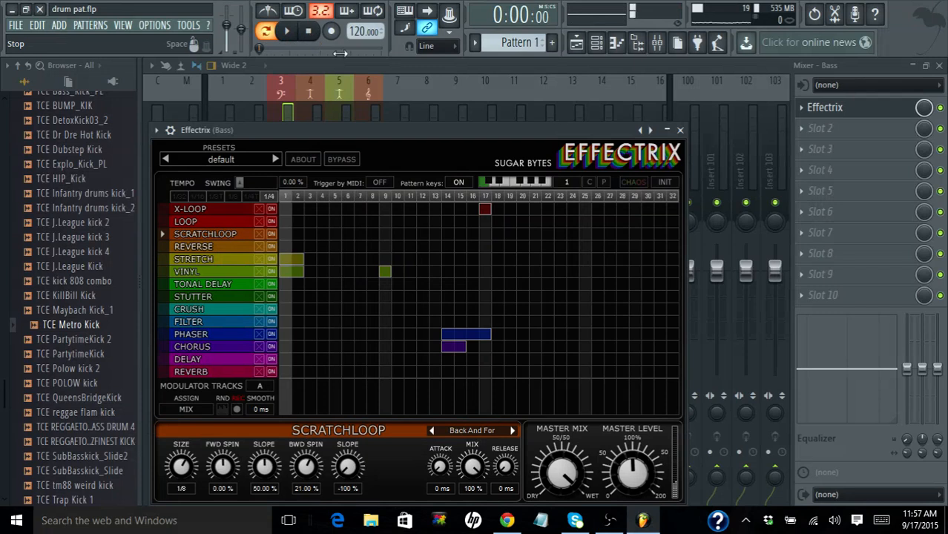
click(490, 77)
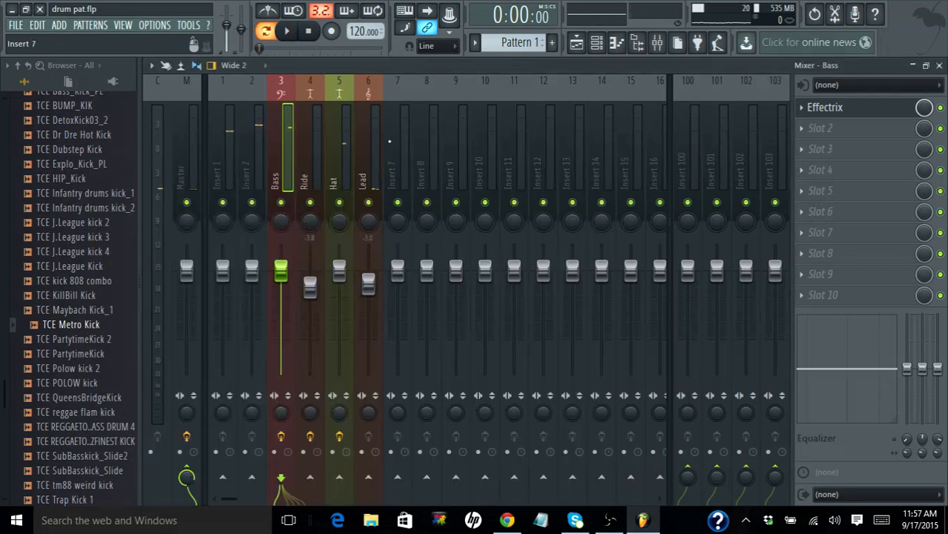
- Copy the Hat track's Effectrix with its settings onto the Lead mixer track
click(358, 149)
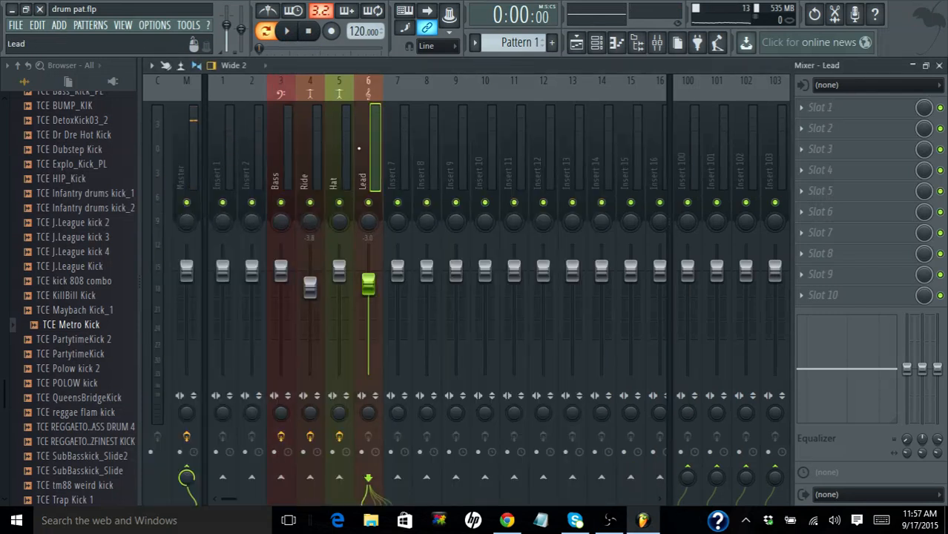
click(332, 155)
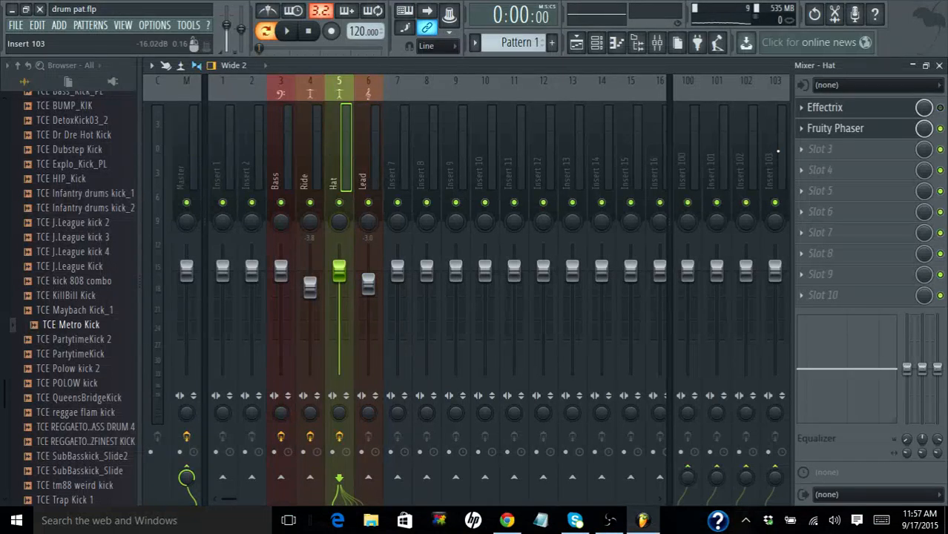
click(801, 111)
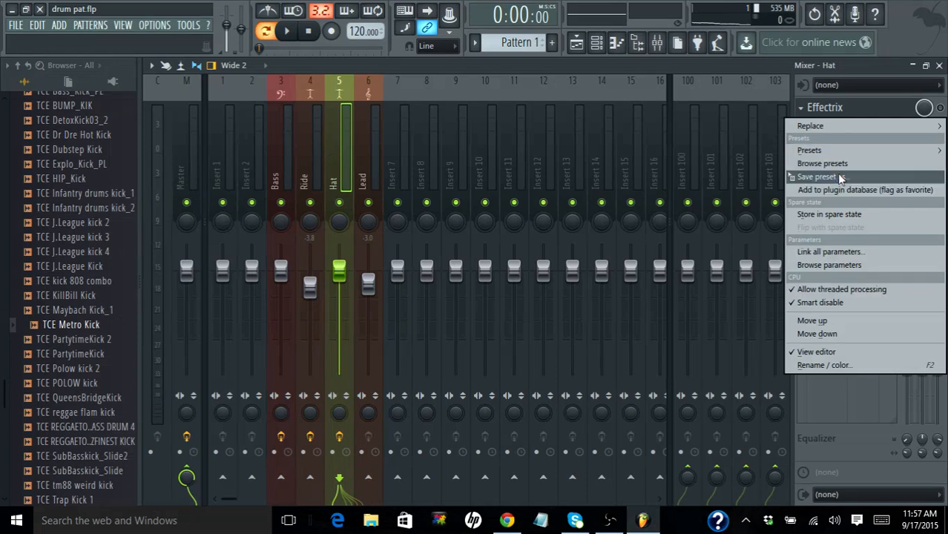
click(816, 176)
drag(816, 180, 365, 153)
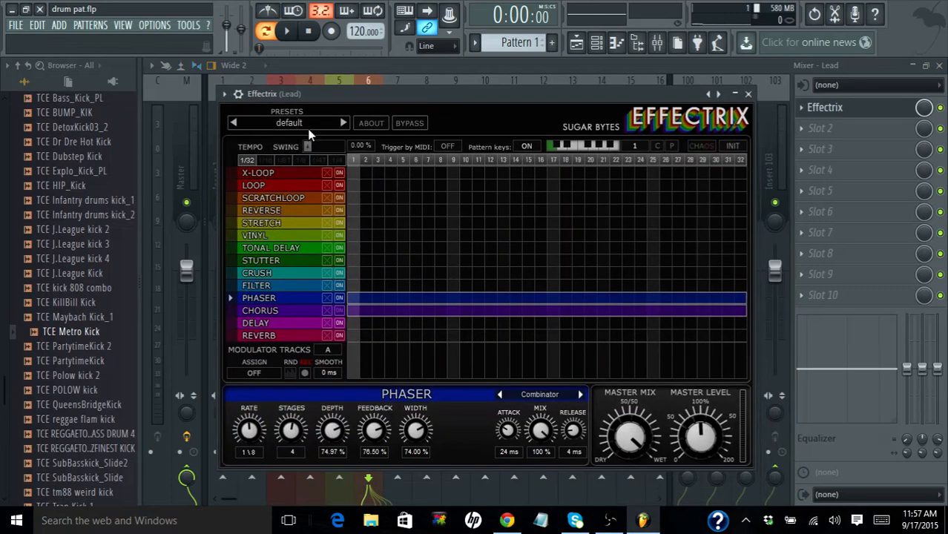
- Load the Factory1 preset Atmolooper in the Lead track's Effectrix and play the pattern with it
click(310, 124)
mouse_move(312, 165)
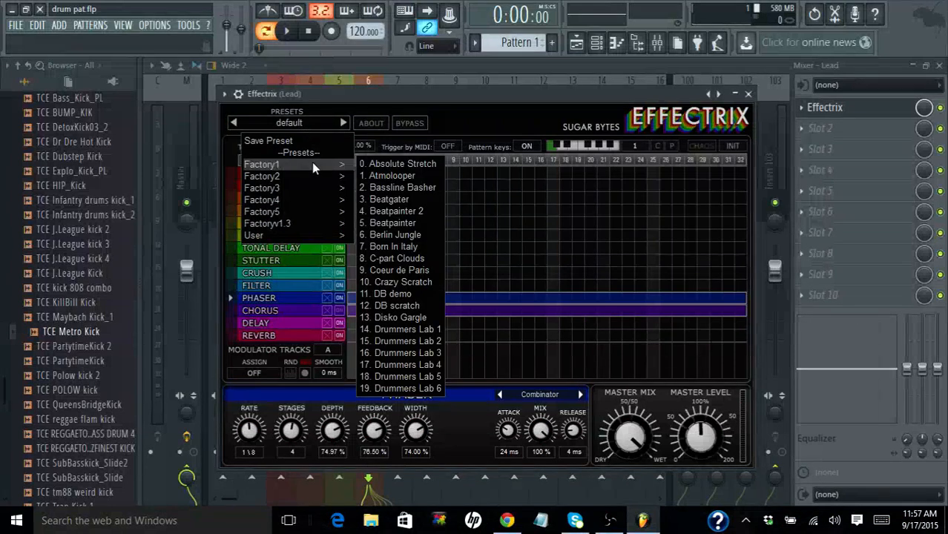
click(373, 175)
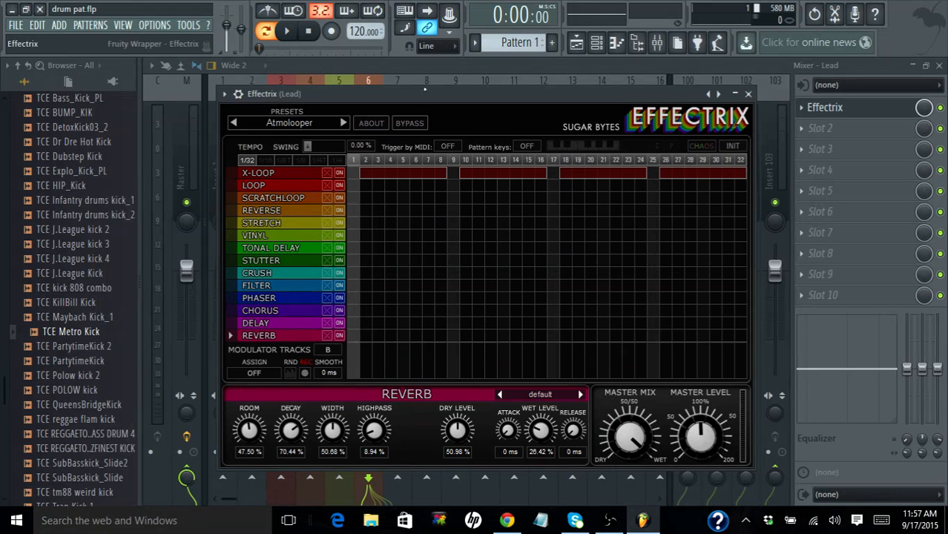
click(425, 66)
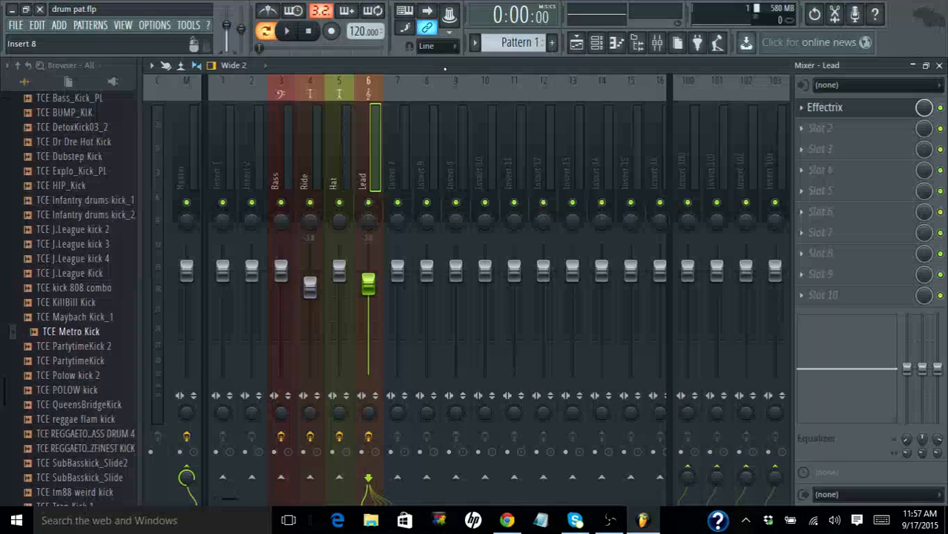
click(289, 35)
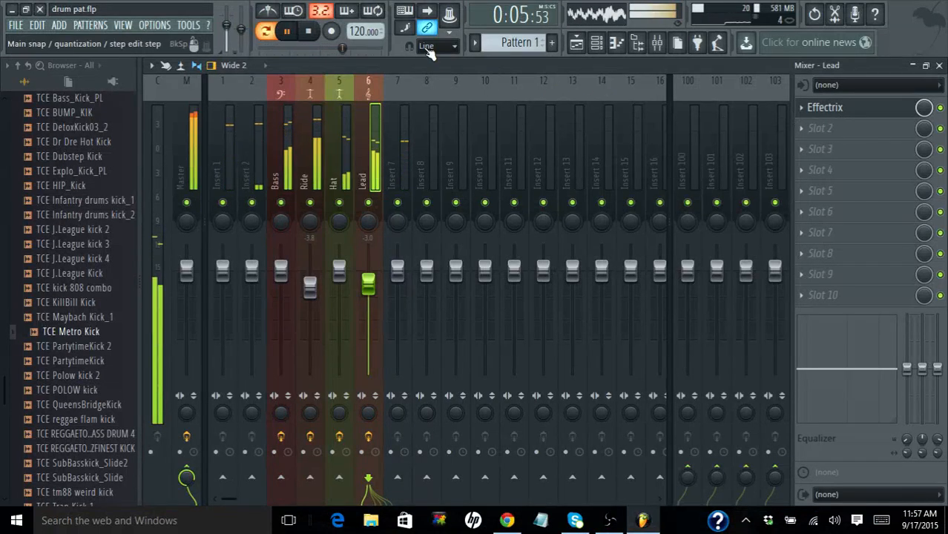
- Audition the Lead track's Effectrix presets from Bassline Basher through Beatgater, Beatpainter 2 and Beatpainter to Berlin Jungle while the pattern plays
click(311, 35)
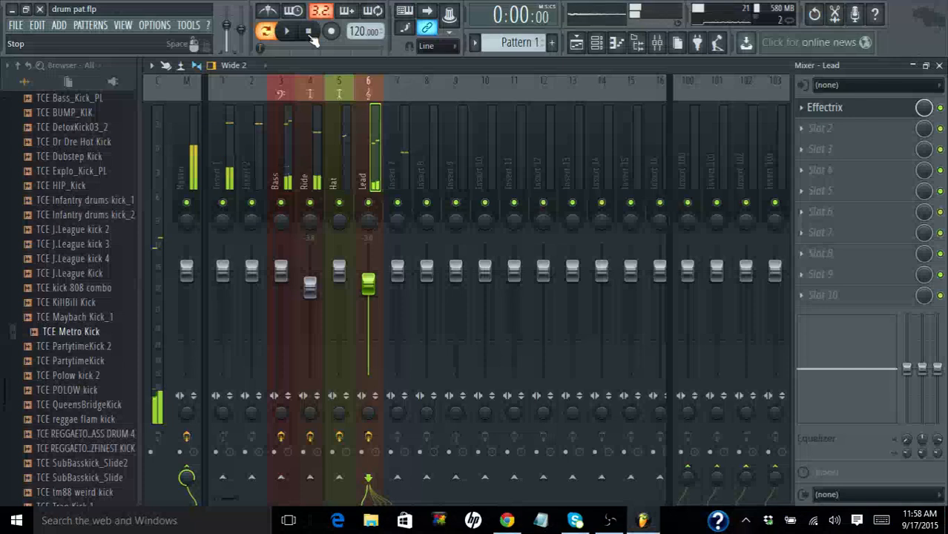
click(871, 119)
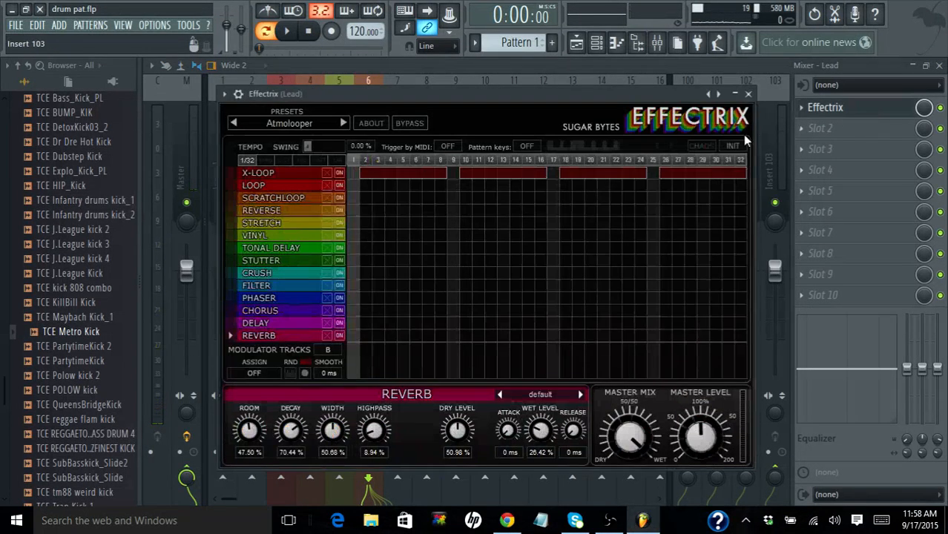
click(289, 34)
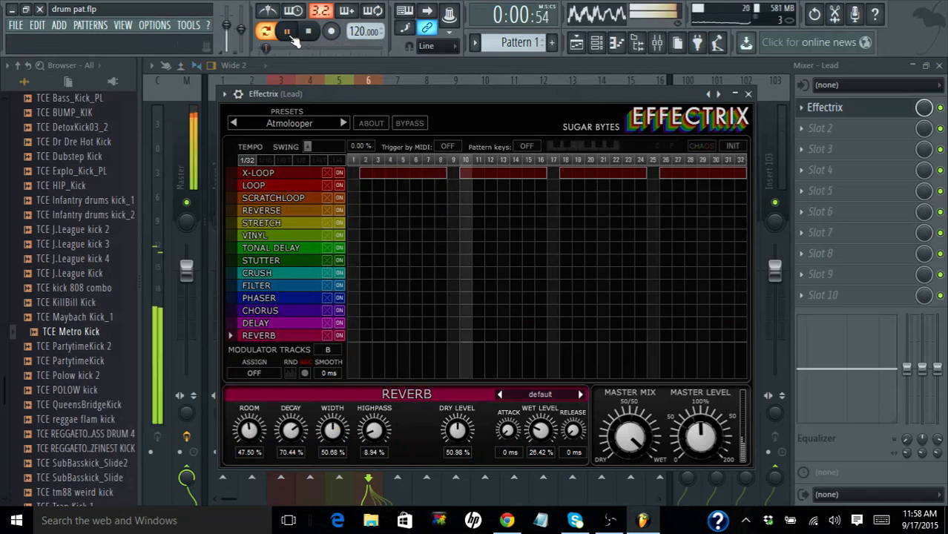
click(343, 124)
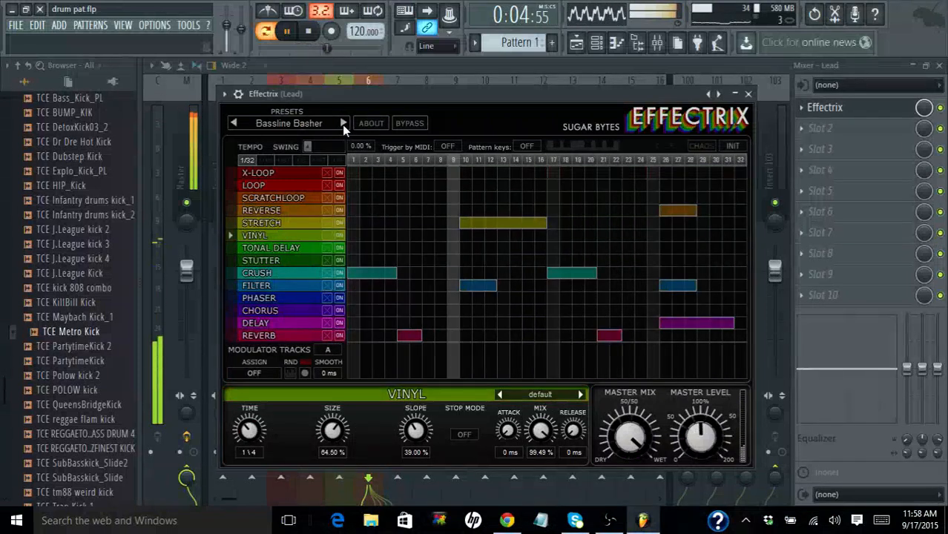
click(342, 124)
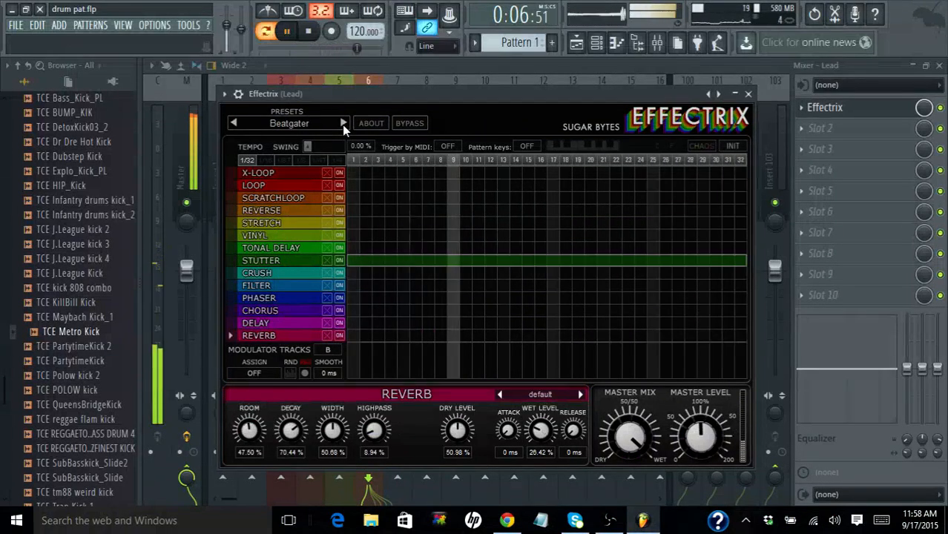
click(342, 124)
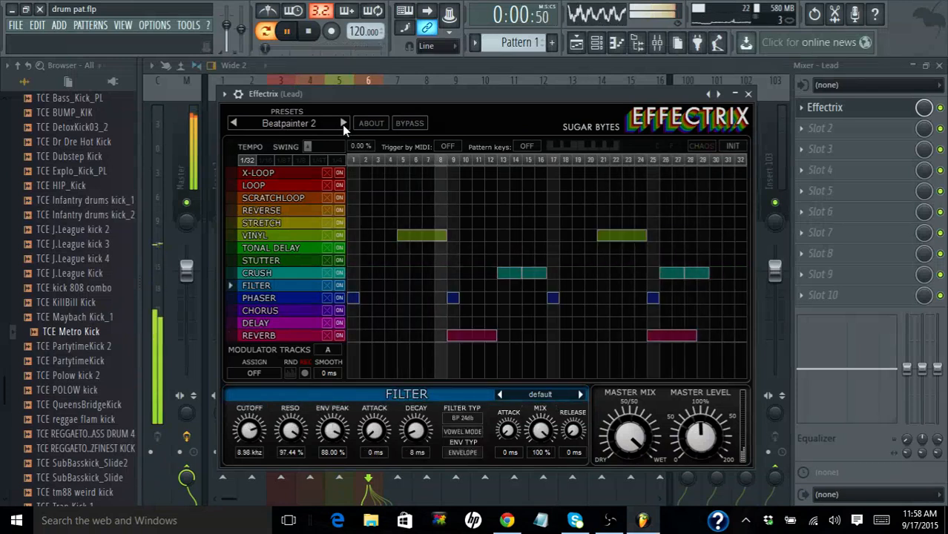
click(342, 124)
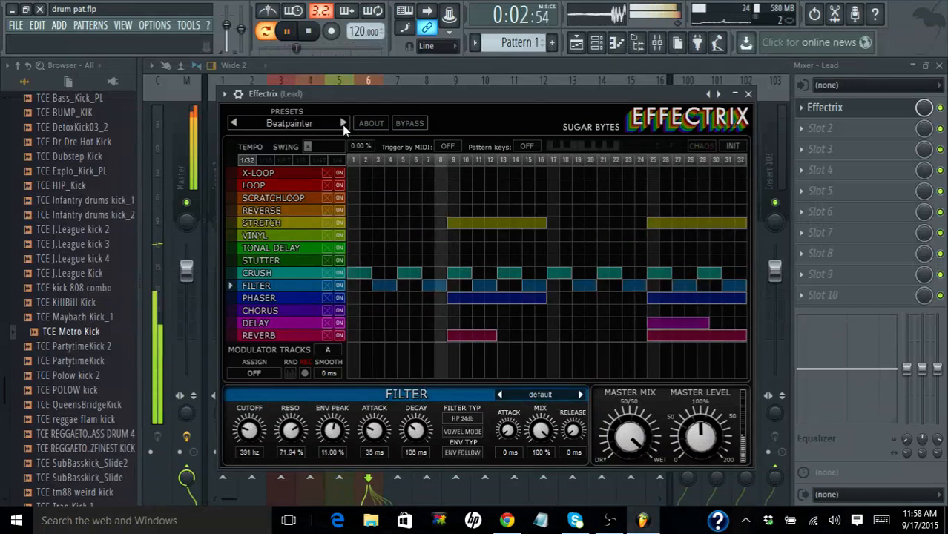
click(342, 124)
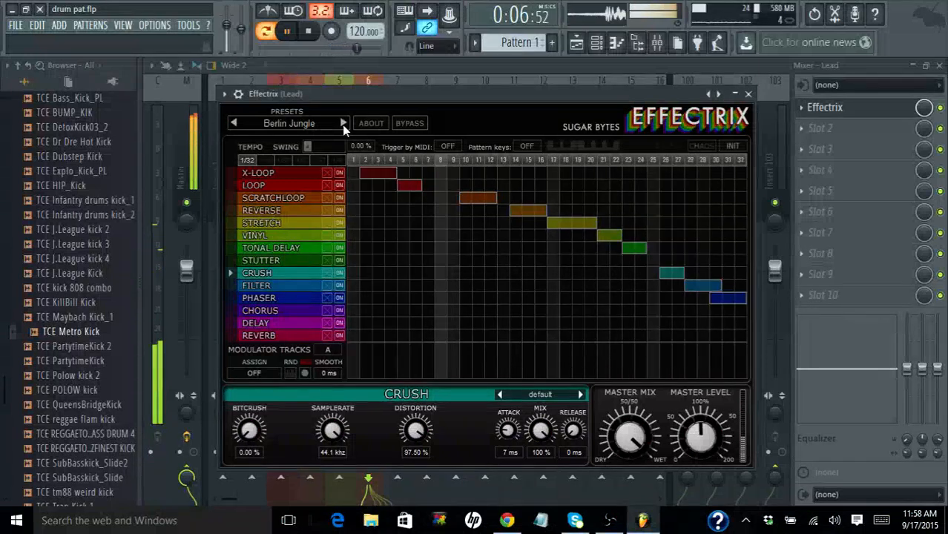
click(324, 44)
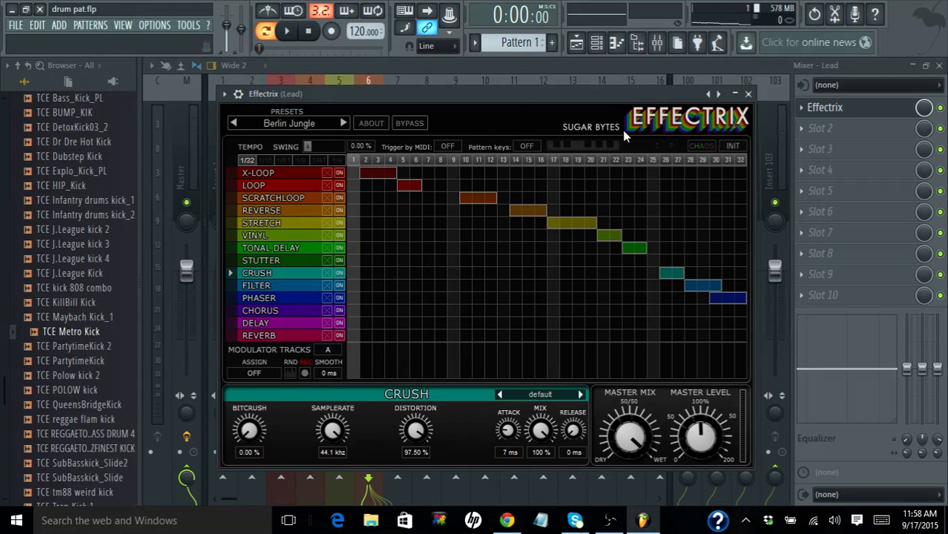
- Randomize the Lead track's Effectrix sequence several times with Chaos while playing the pattern
click(698, 149)
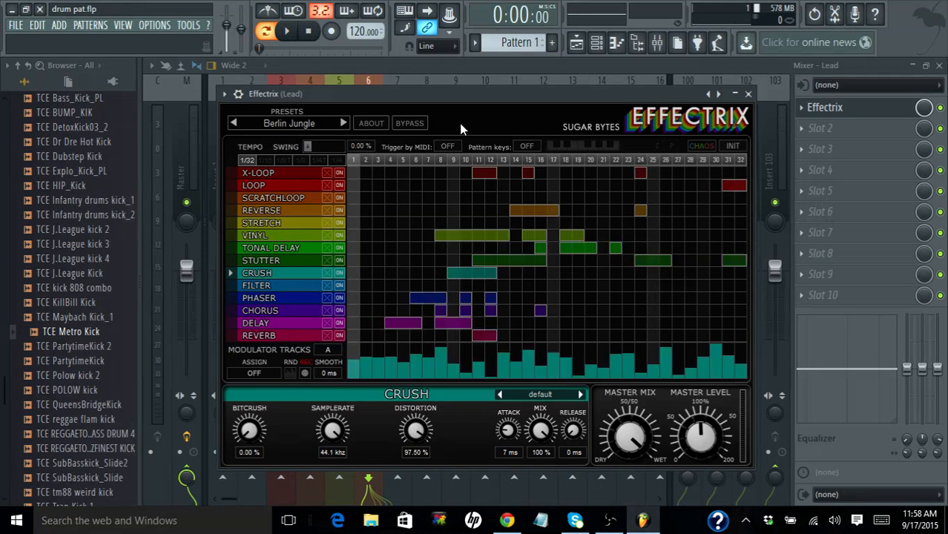
click(288, 32)
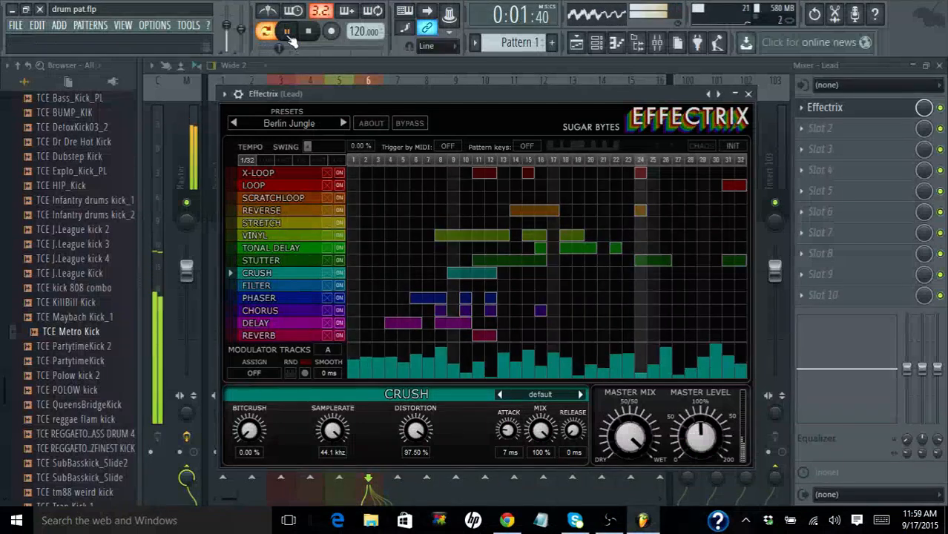
click(689, 143)
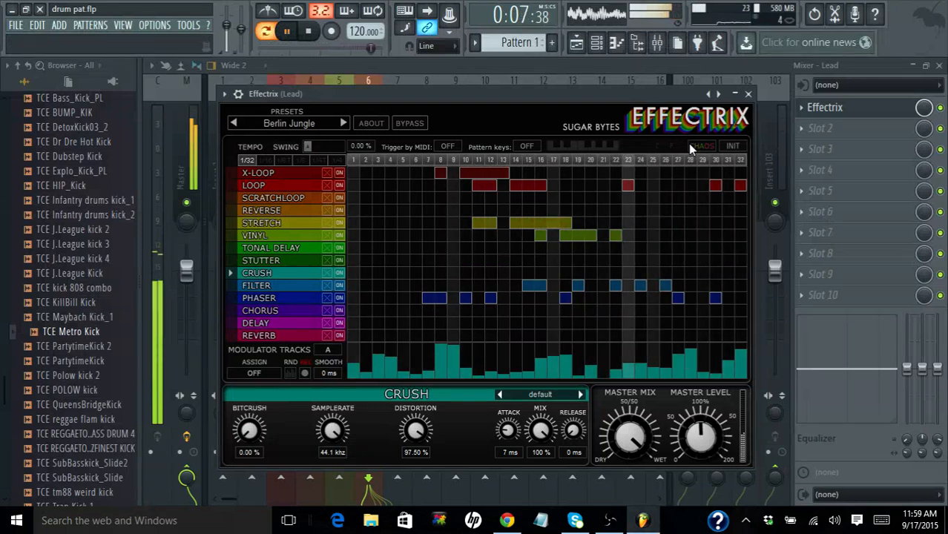
click(689, 143)
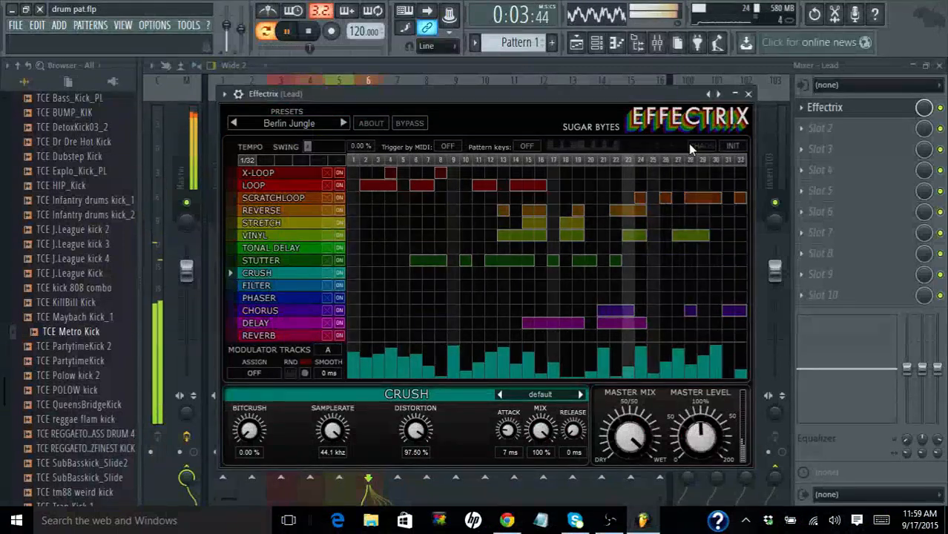
click(689, 143)
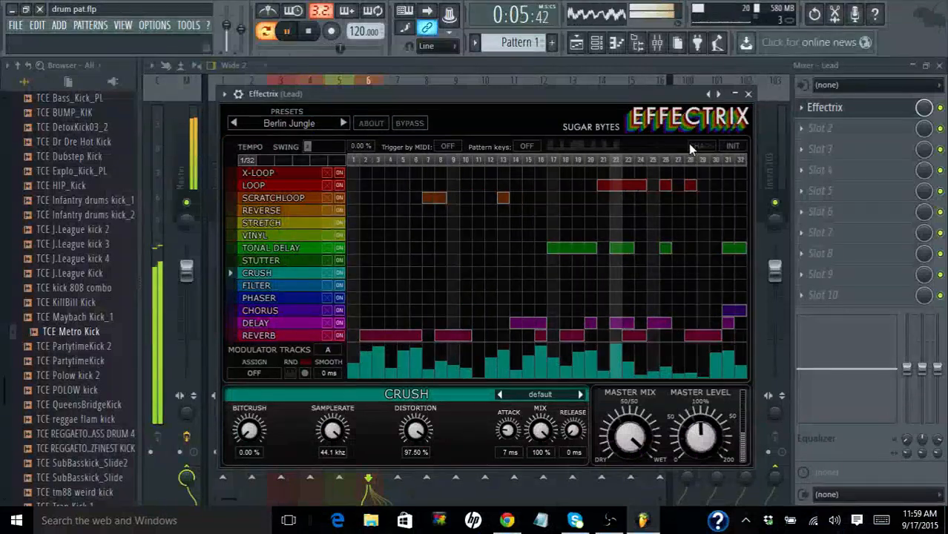
click(688, 143)
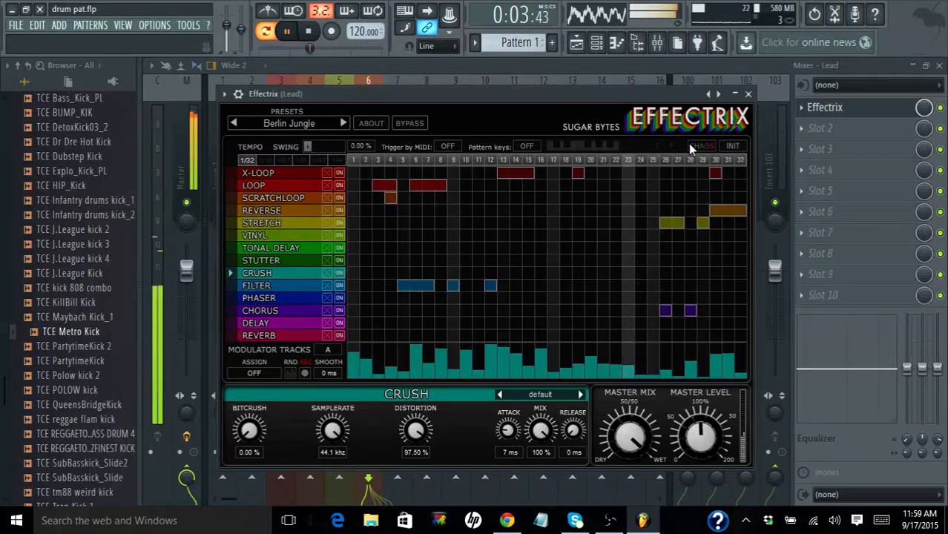
click(689, 144)
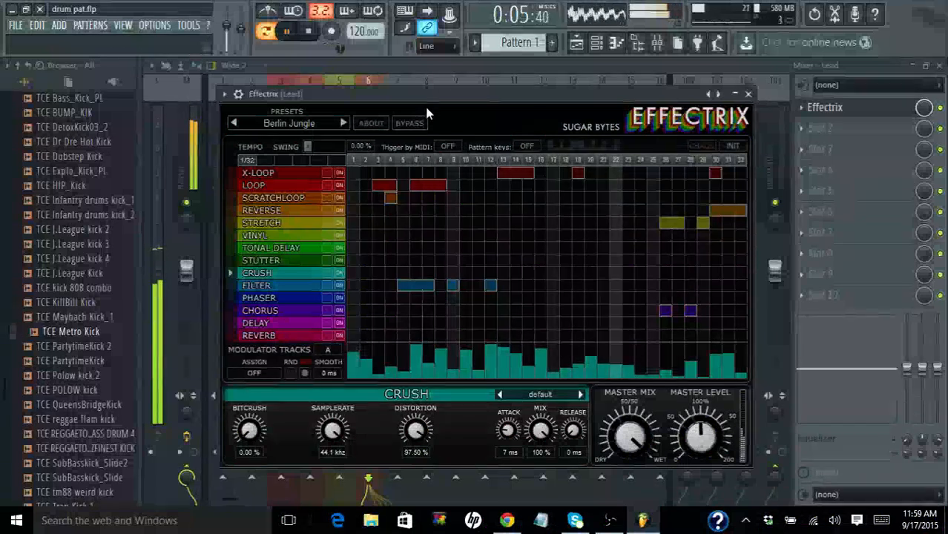
- Audition the following Effectrix presets Born In Italy, C-part Clouds, Coeur de Paris, Crazy Scratch, DB demo and DB scratch during playback
click(342, 122)
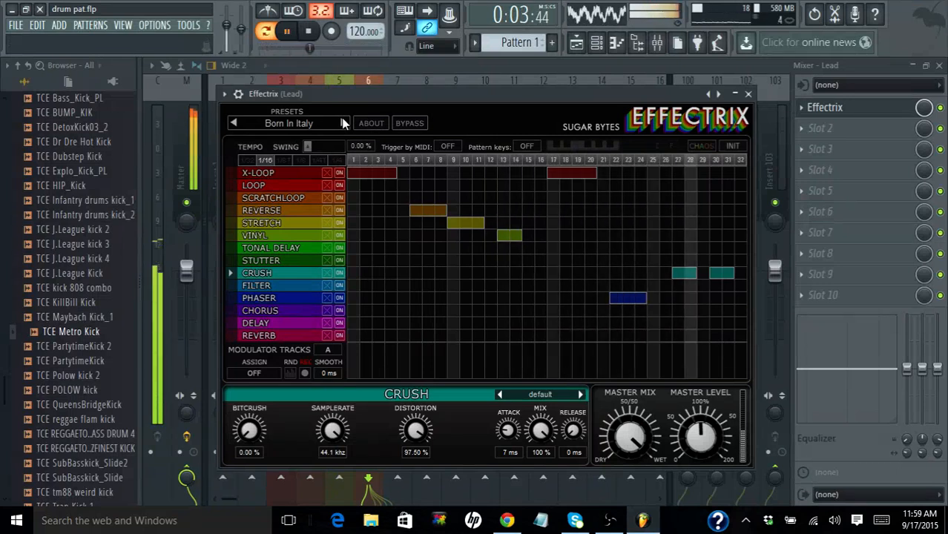
click(342, 122)
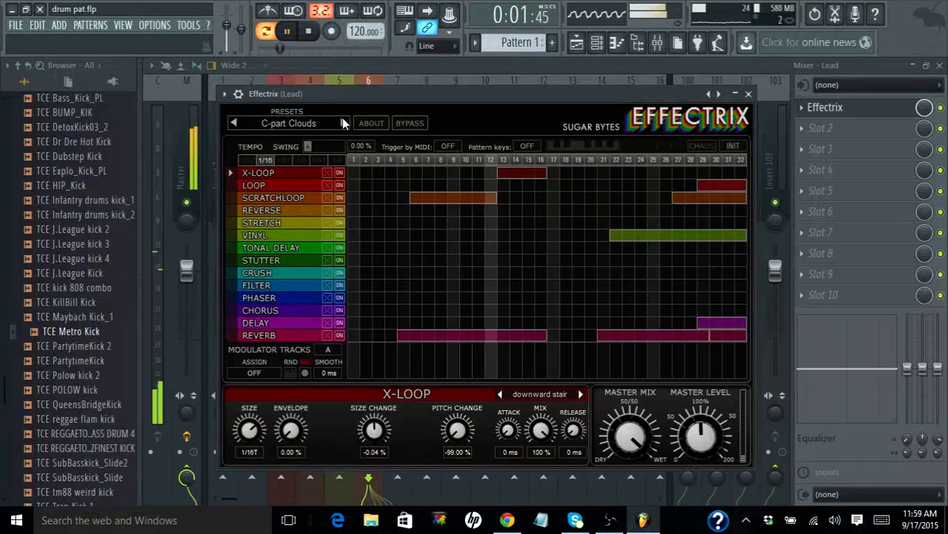
click(342, 122)
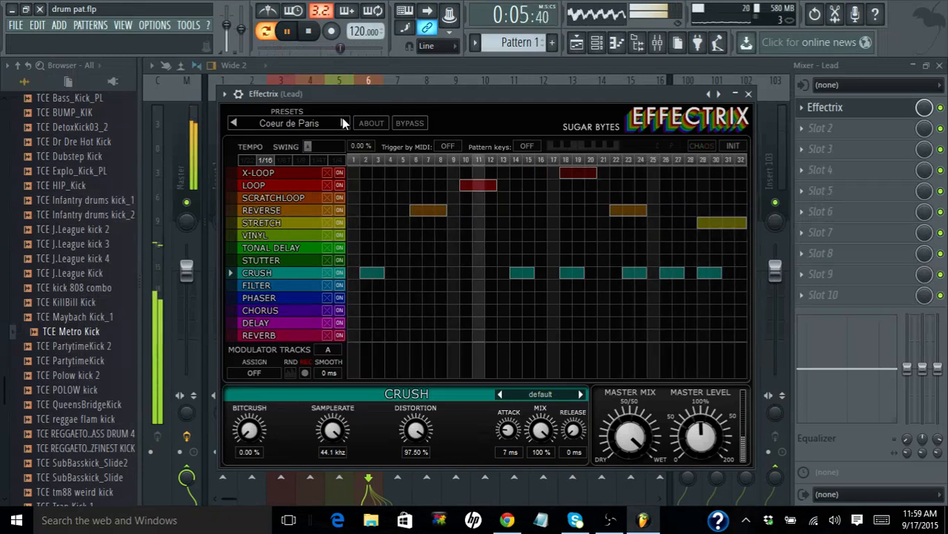
click(342, 122)
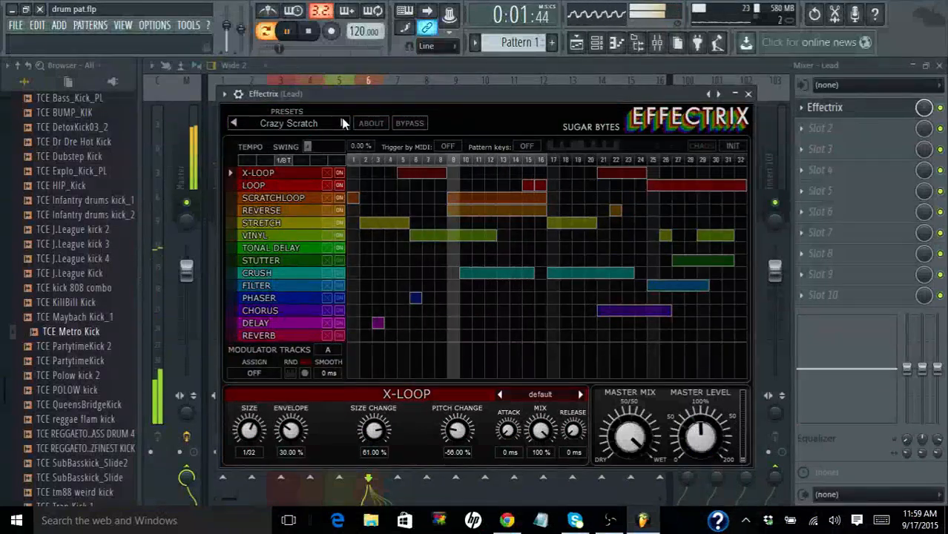
click(342, 123)
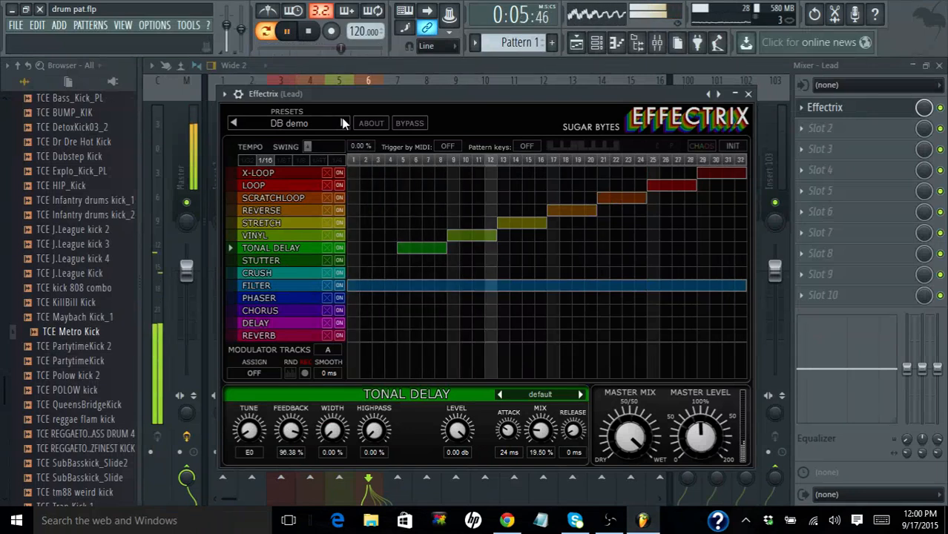
click(343, 121)
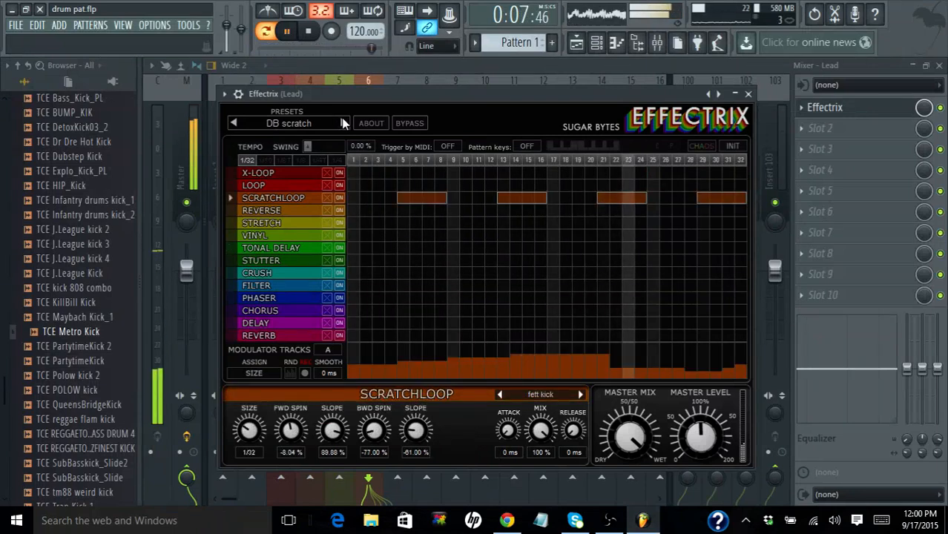
- Audition the Factory2 preset Funny Relooper on the Lead track, load Gaterbreak instead and close Effectrix
click(322, 123)
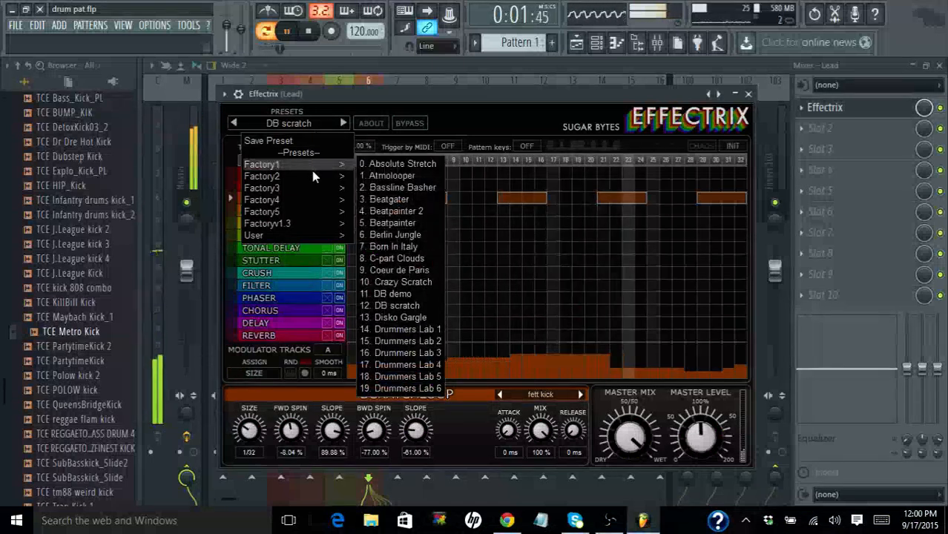
mouse_move(314, 179)
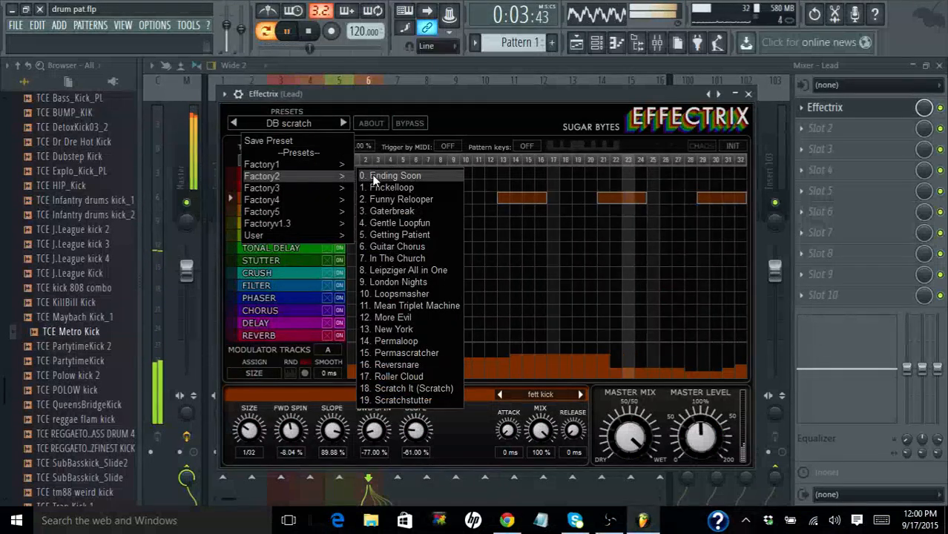
click(381, 199)
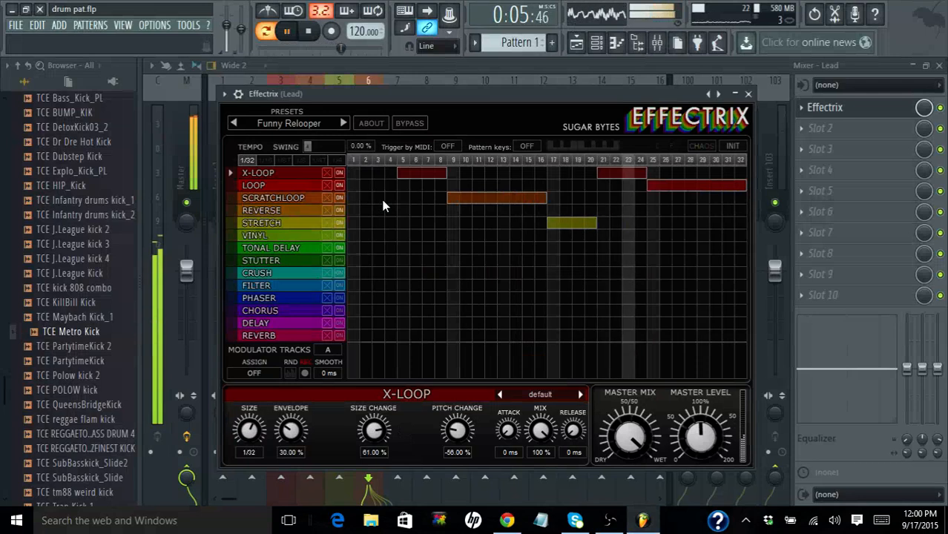
click(344, 122)
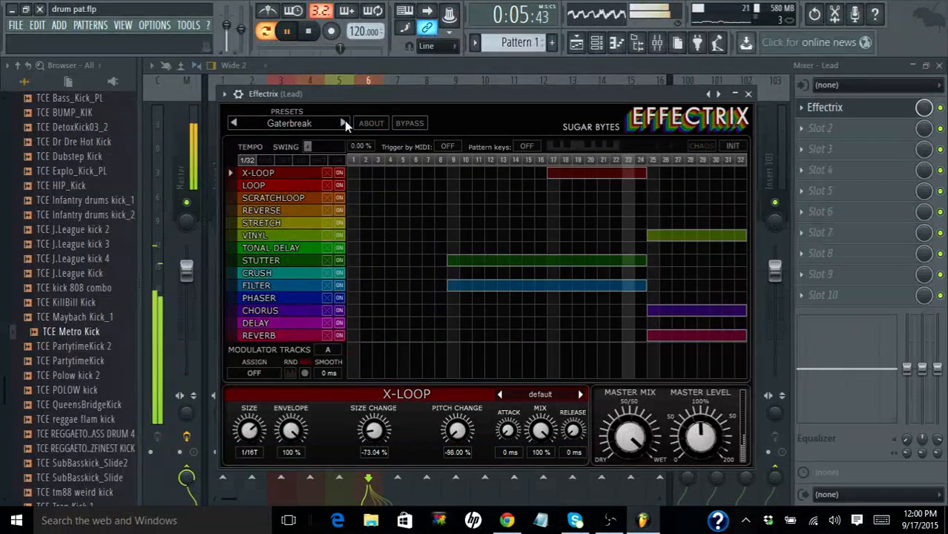
click(315, 36)
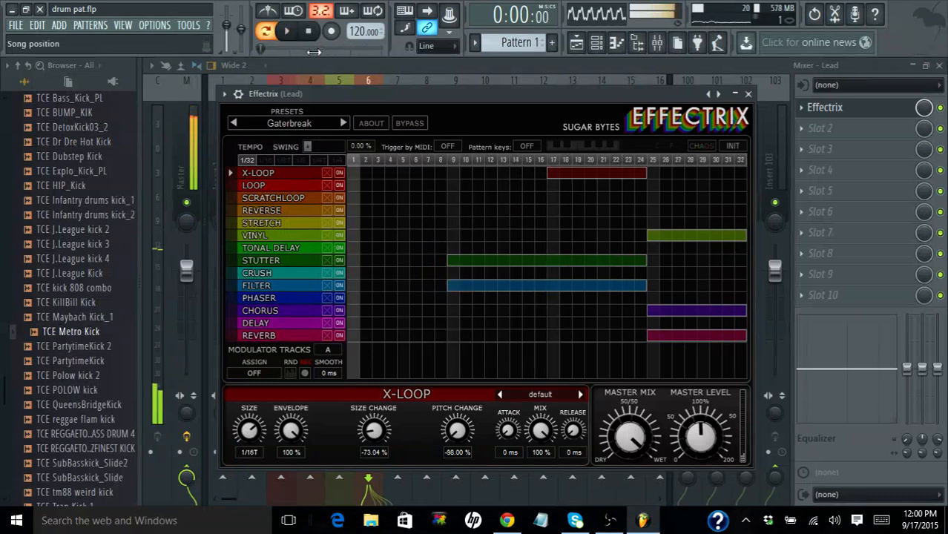
key(Escape)
- Play the pattern with the Master mixer track selected and open the Master's Gross Beat
click(180, 127)
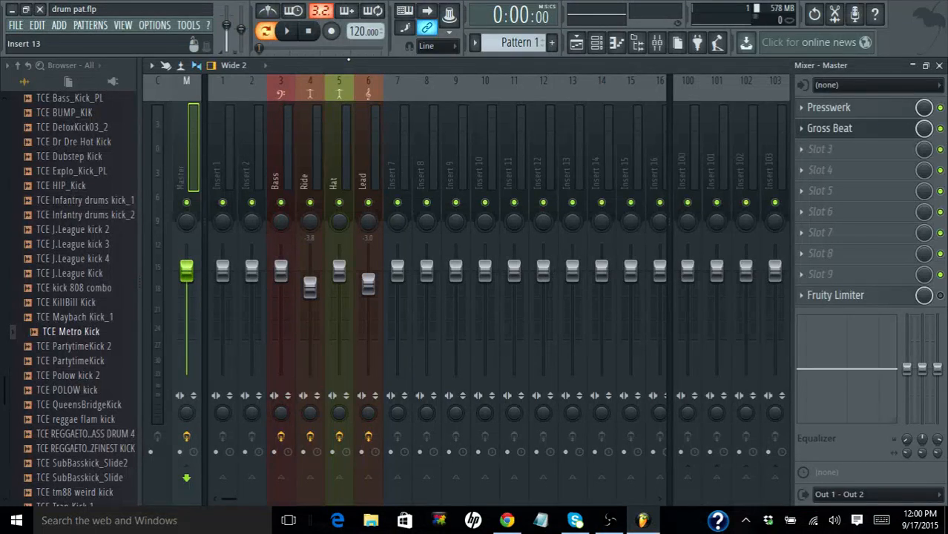
click(292, 35)
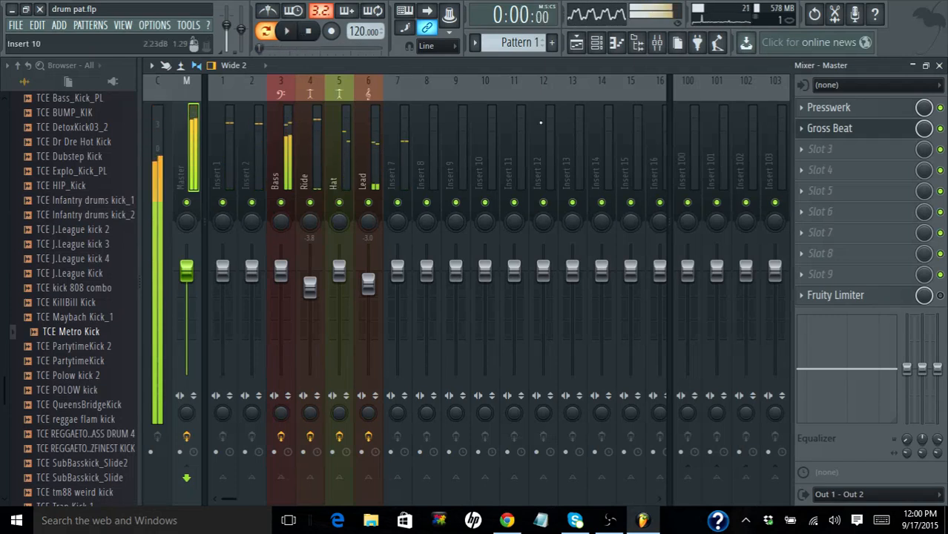
click(834, 132)
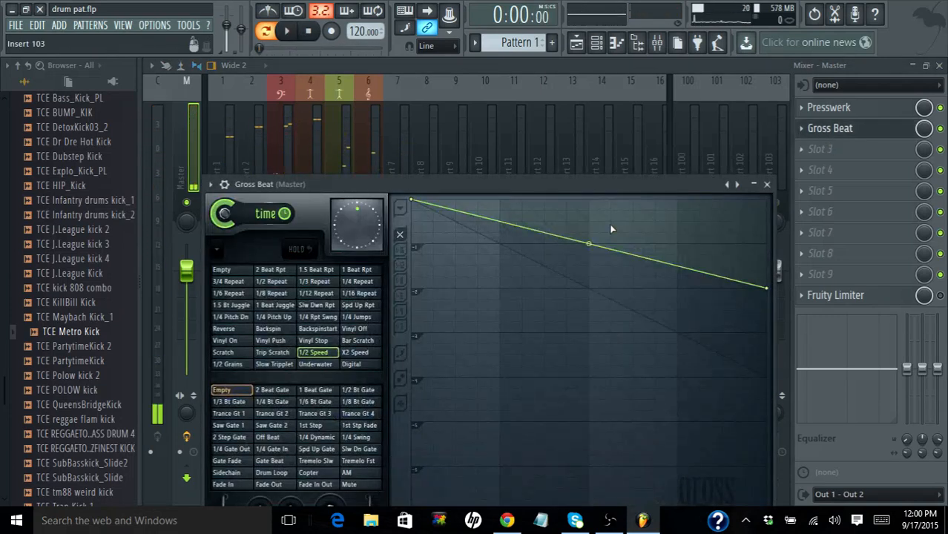
- Load the Momentary preset in the Master's Gross Beat with the 1/2 Speed time slot and play the pattern with it
click(210, 185)
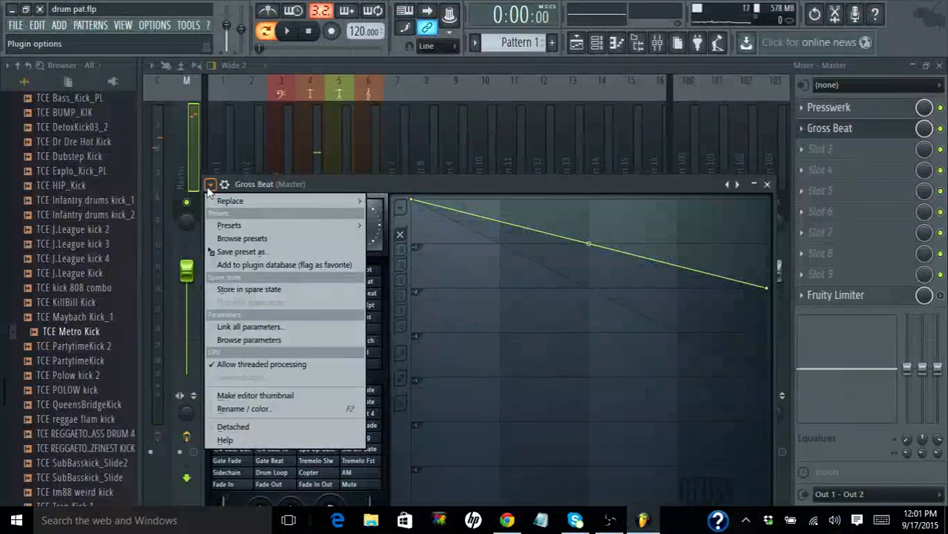
mouse_move(236, 228)
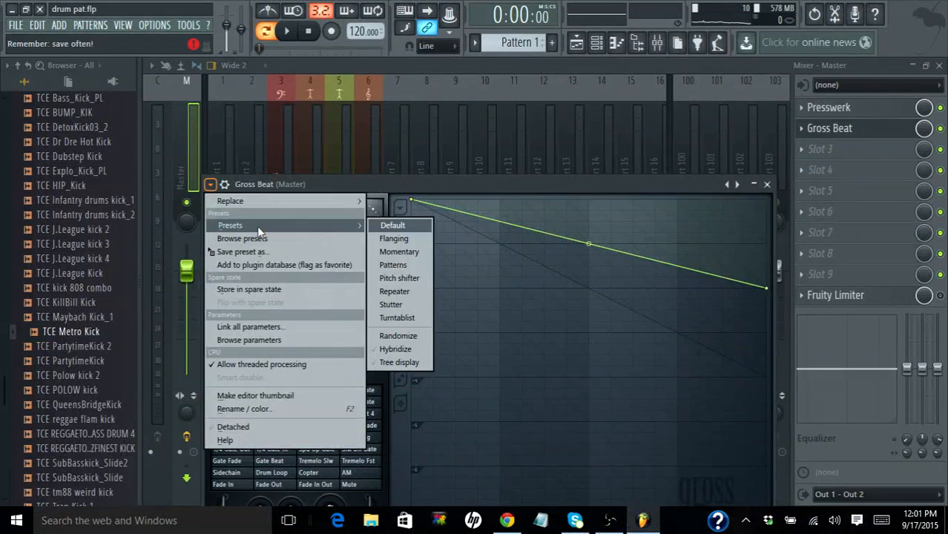
click(411, 249)
click(329, 353)
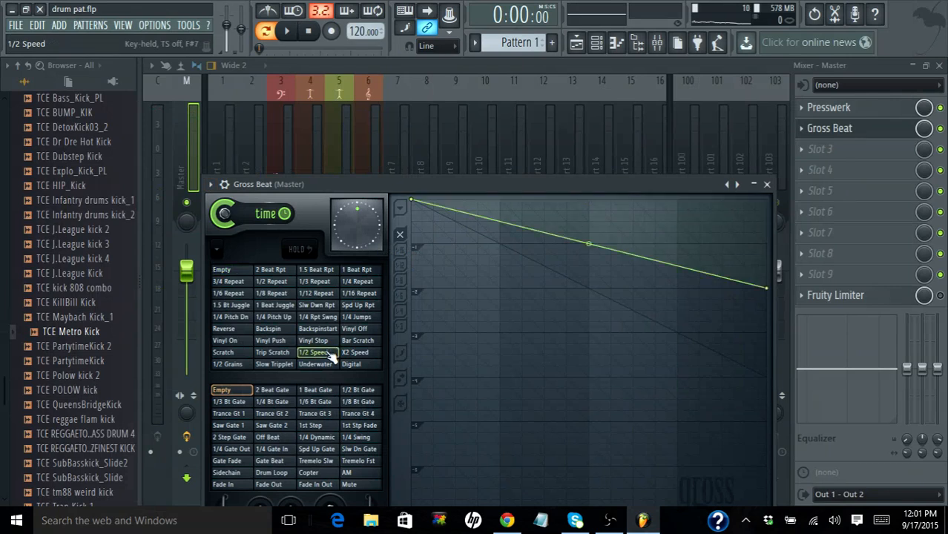
click(289, 32)
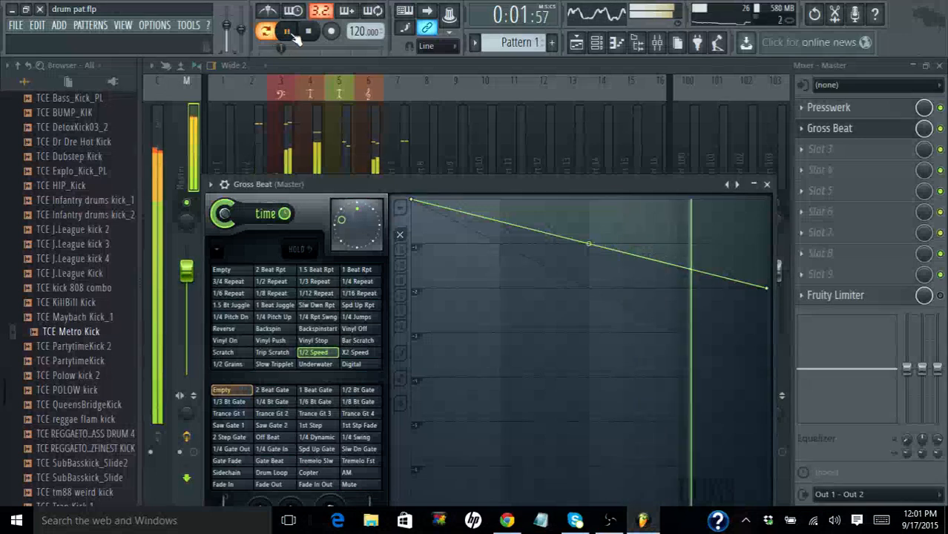
click(311, 34)
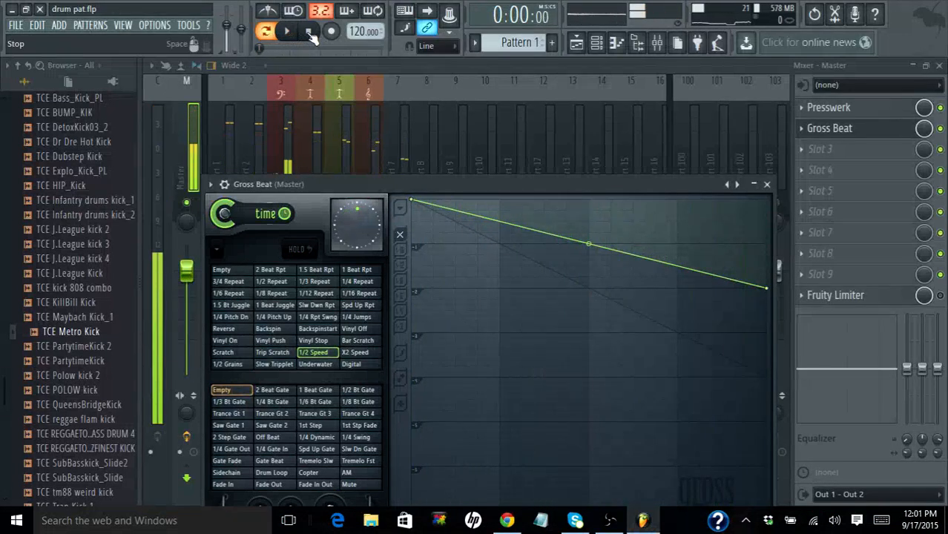